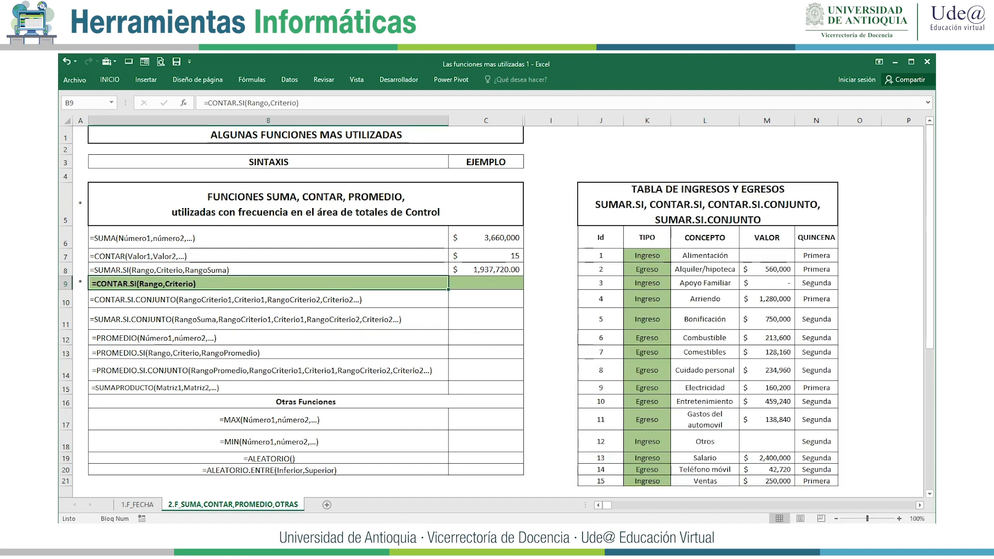
Enter =CONTAR.SI(K7:K21,"Egreso") in C9 to count the Egreso entries in the TIPO column.
{"action": "key", "text": "Tab"}
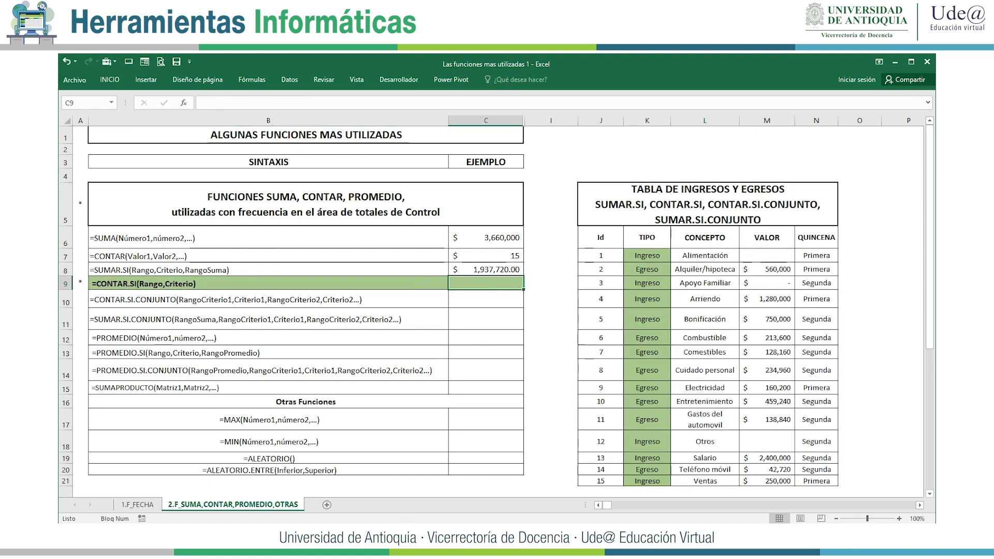
{"action": "type", "text": "=contar.si"}
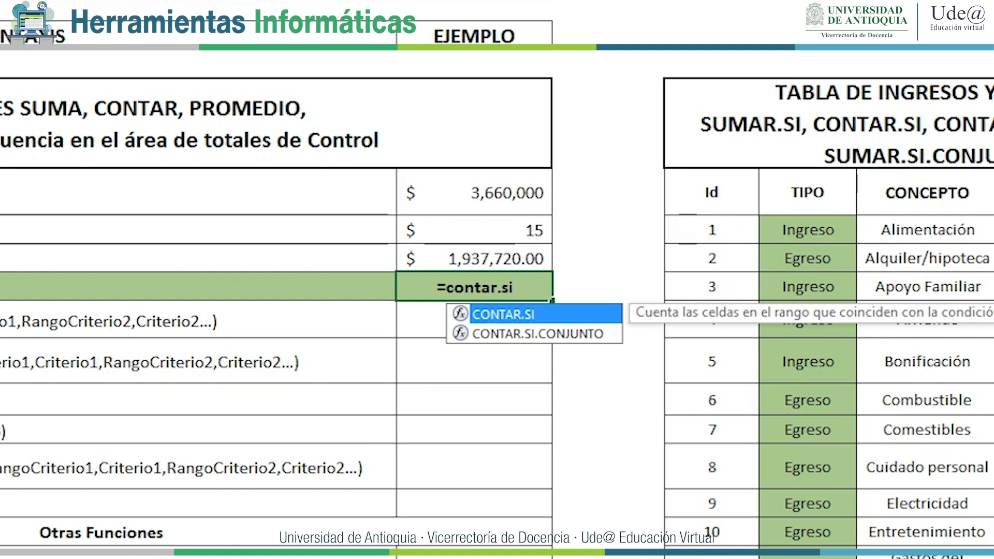
{"action": "type", "text": "("}
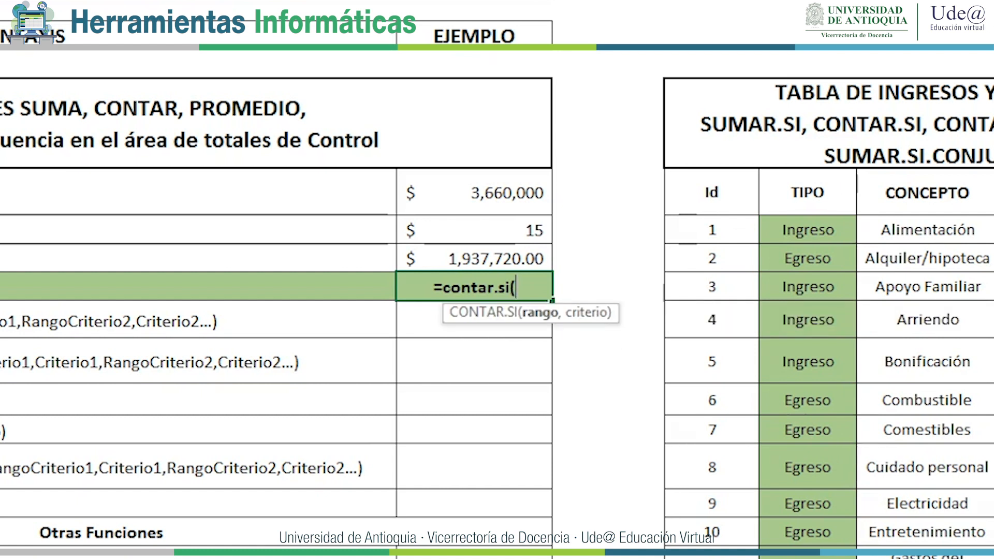
{"action": "left_click_drag", "start_coordinate": [807, 230], "coordinate": [807, 558]}
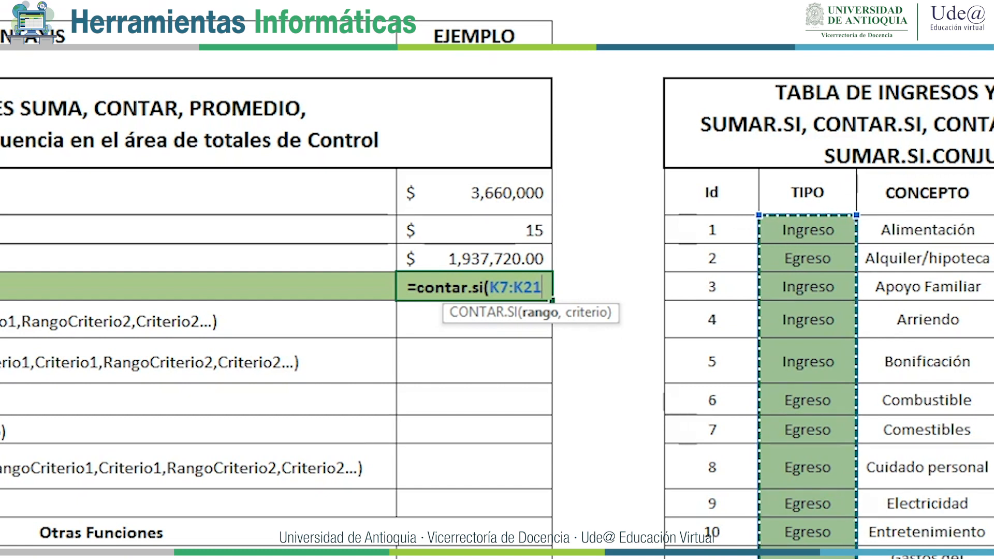
{"action": "type", "text": ","}
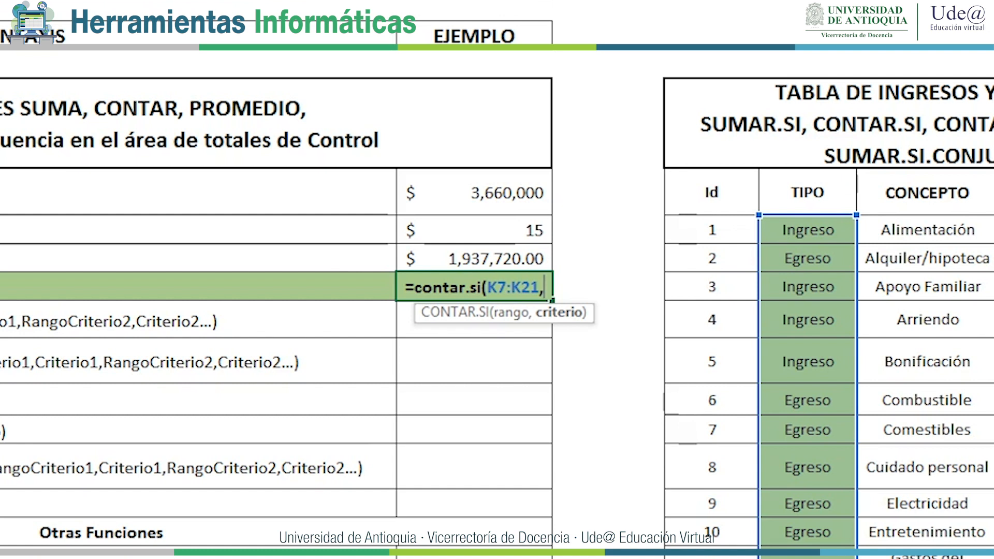
{"action": "type", "text": "\""}
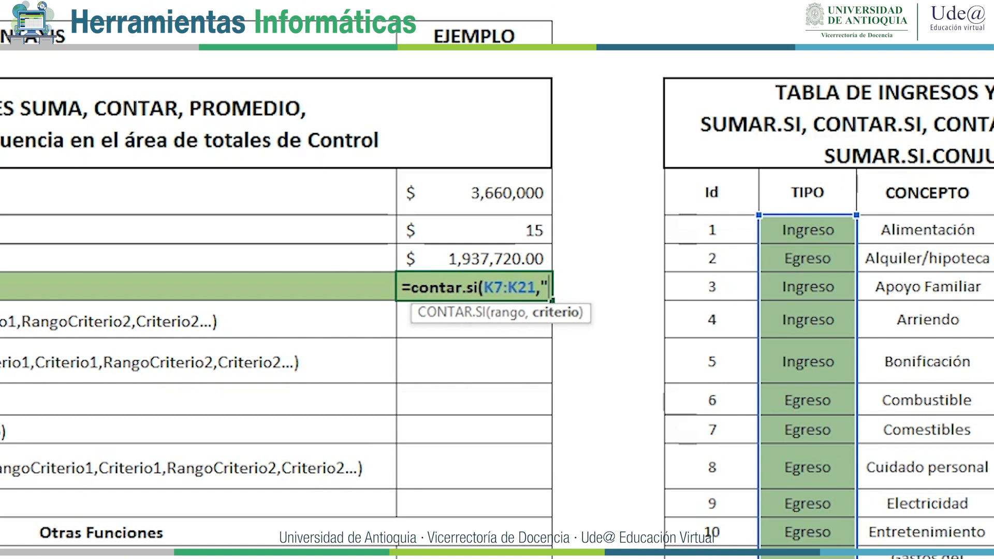
{"action": "type", "text": "g"}
{"action": "key", "text": "BackSpace"}
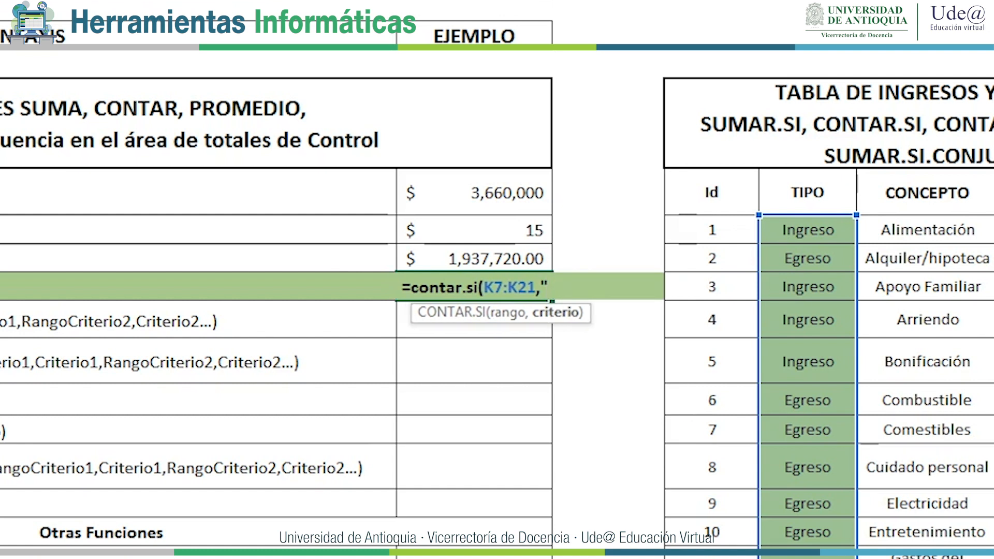
{"action": "type", "text": "Egre"}
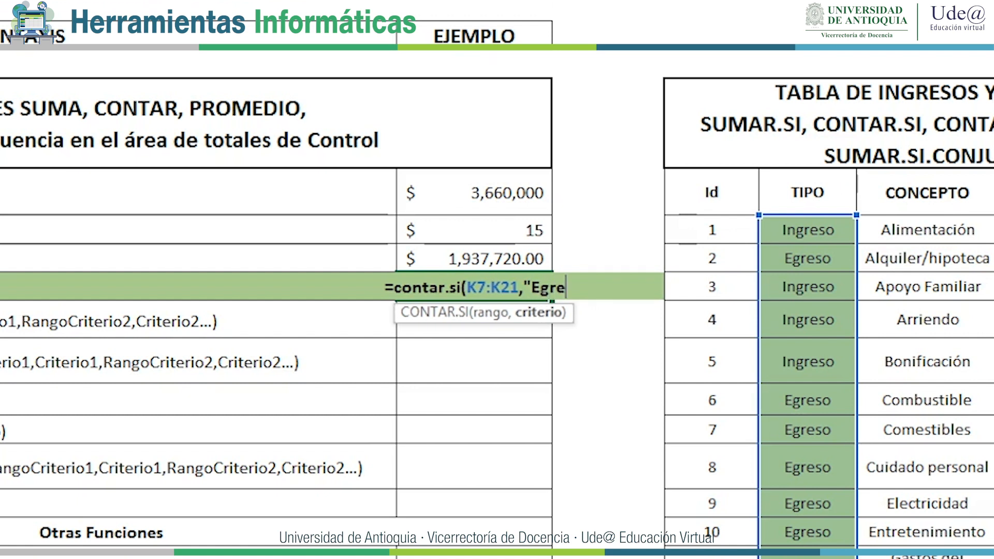
{"action": "type", "text": "so\")"}
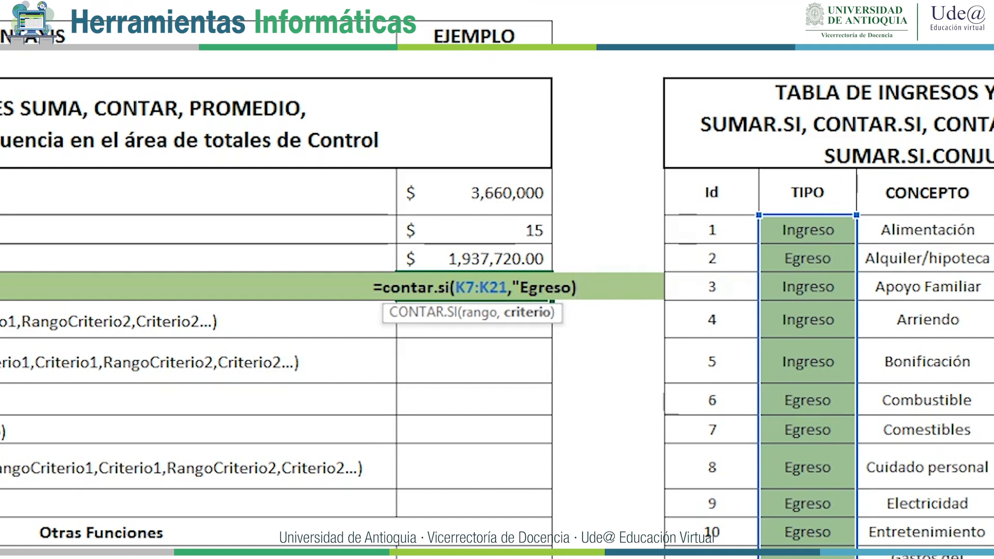
{"action": "key", "text": "Return"}
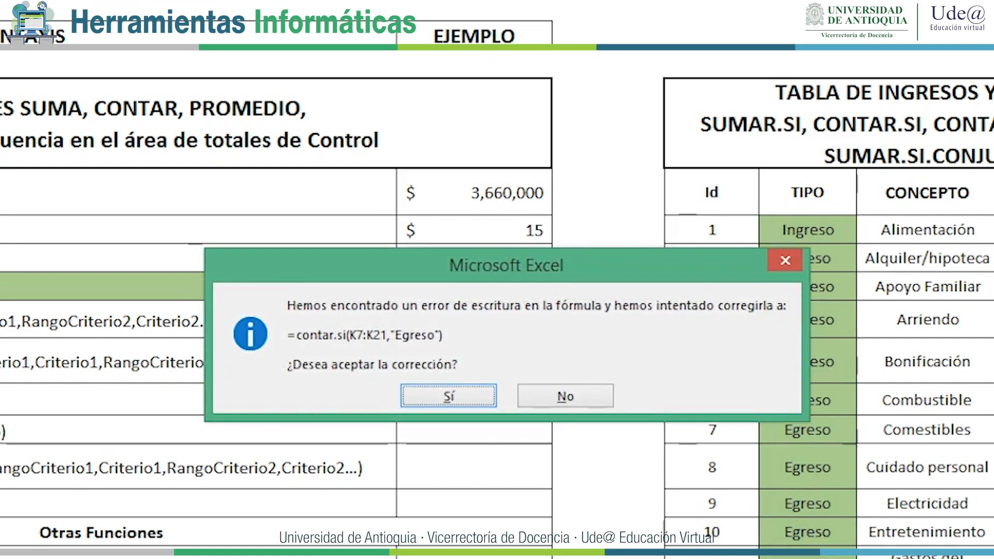
{"action": "key", "text": "Return"}
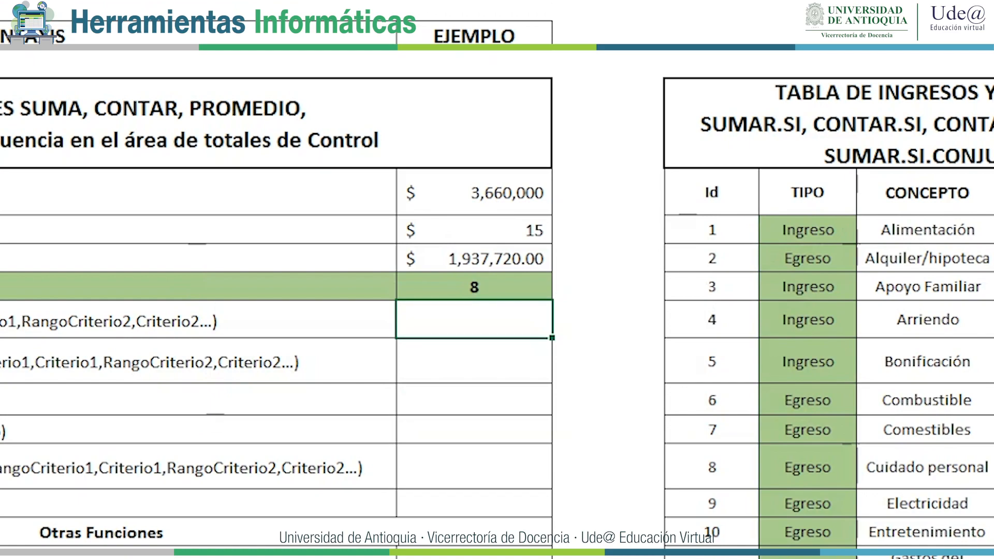
{"action": "key", "text": "Up"}
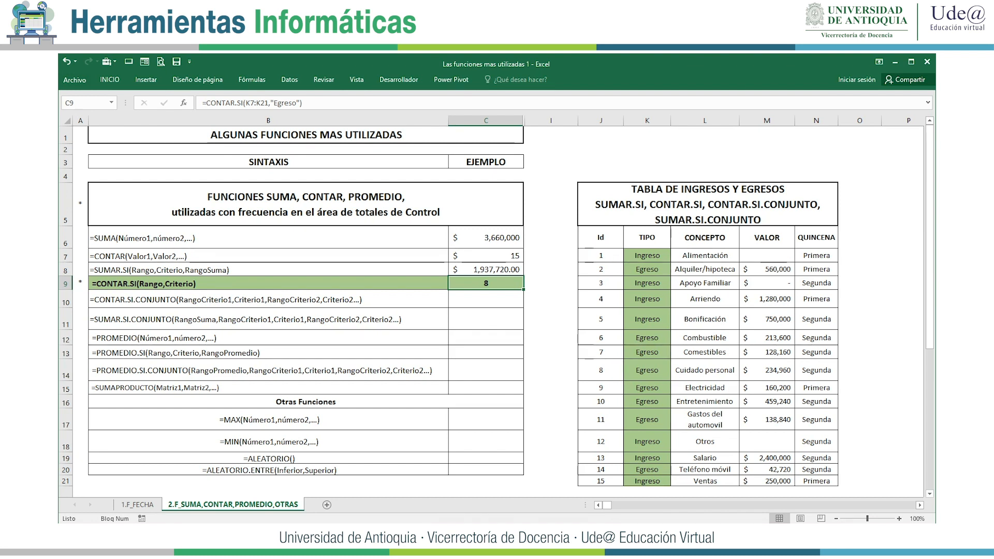
Change the TIPO of the Alimentación record in K7 to Egreso to test the count formula.
{"action": "left_click", "coordinate": [647, 255]}
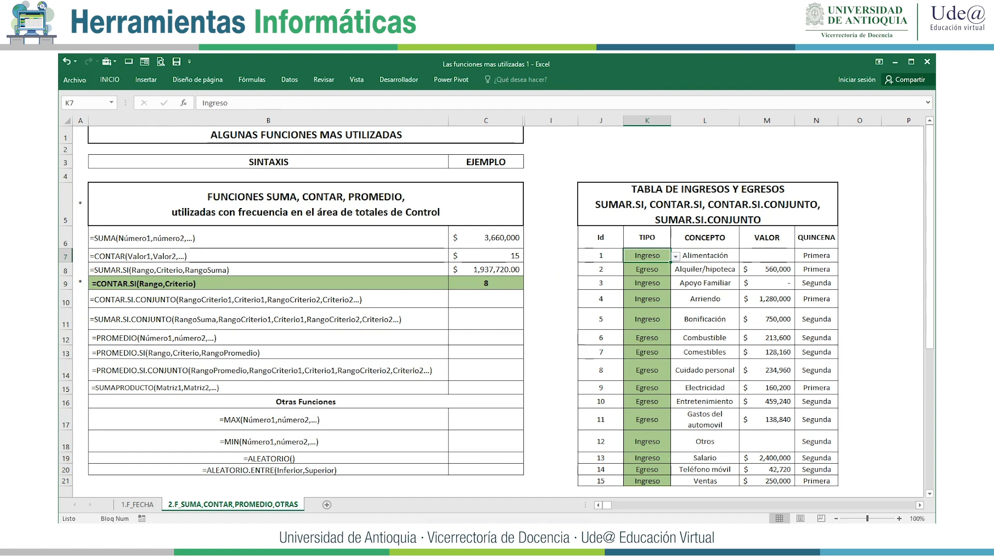
{"action": "key", "text": "alt+Down"}
{"action": "key", "text": "Down"}
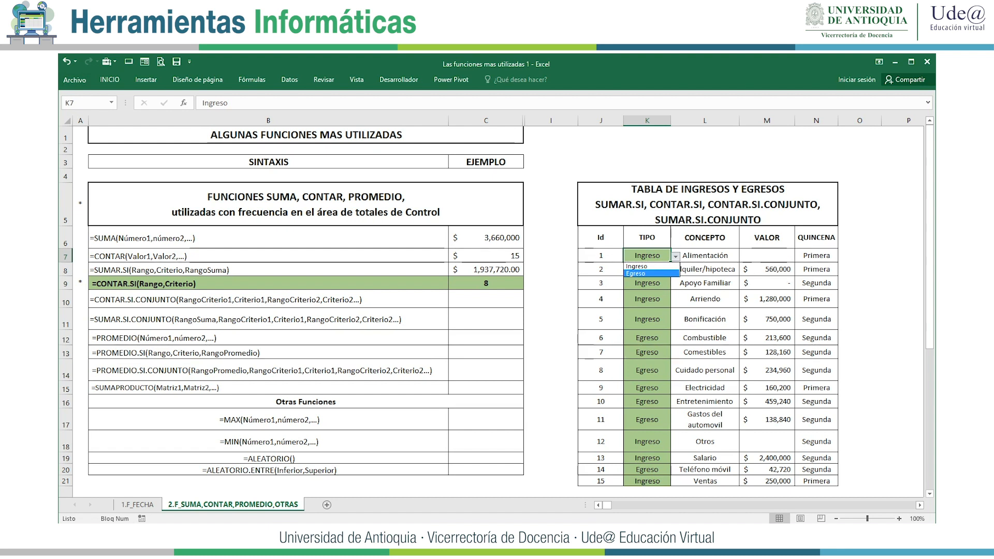
{"action": "key", "text": "Return"}
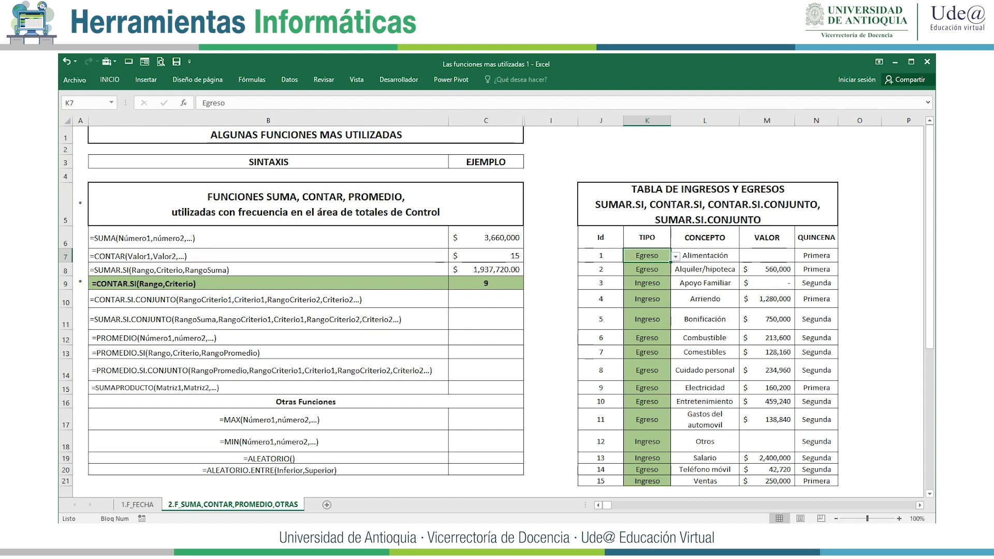
{"action": "key", "text": "Down"}
{"action": "key", "text": "Down"}
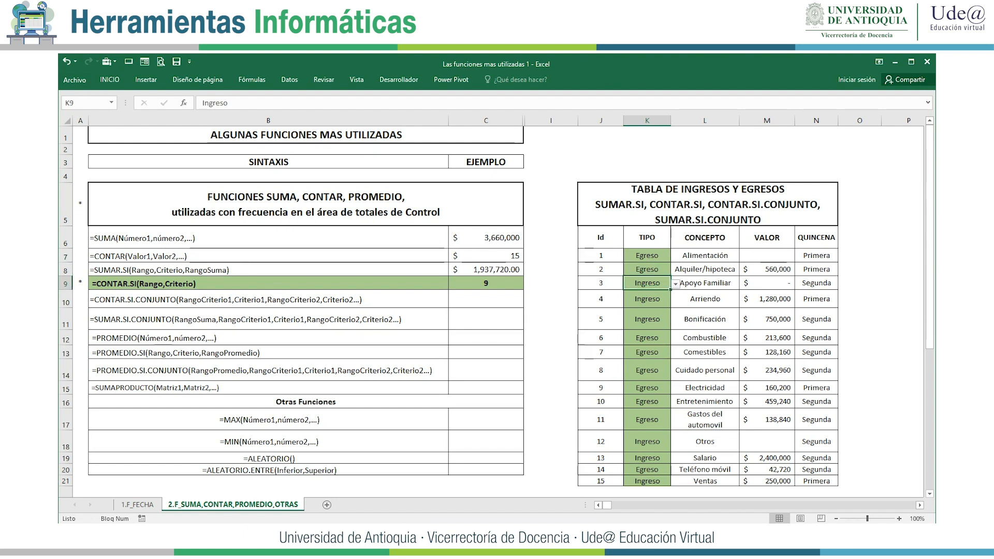
{"action": "key", "text": "Down"}
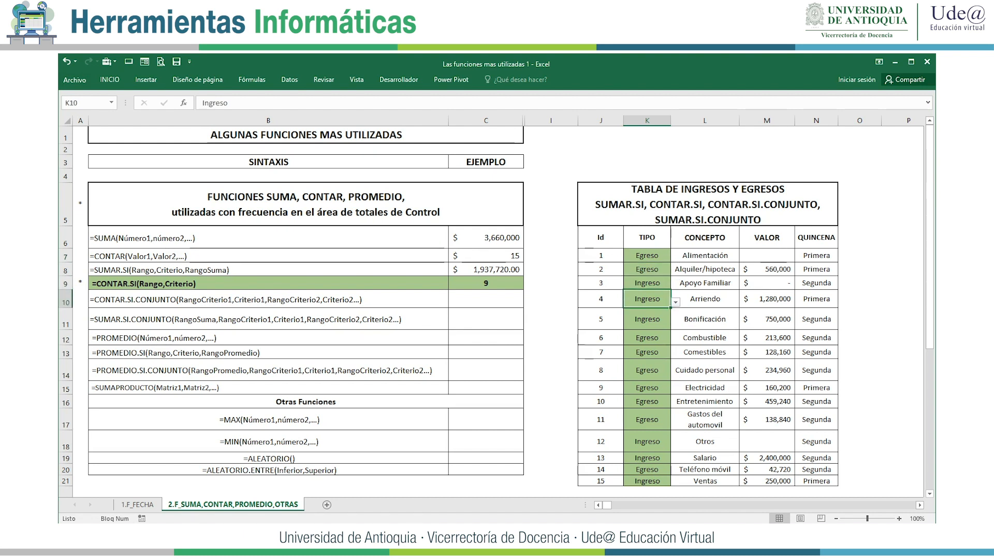
Enter =CONTAR.SI(K7:K21,"Ingreso") in I9 to count the Ingreso entries in the TIPO column.
{"action": "left_click", "coordinate": [550, 283]}
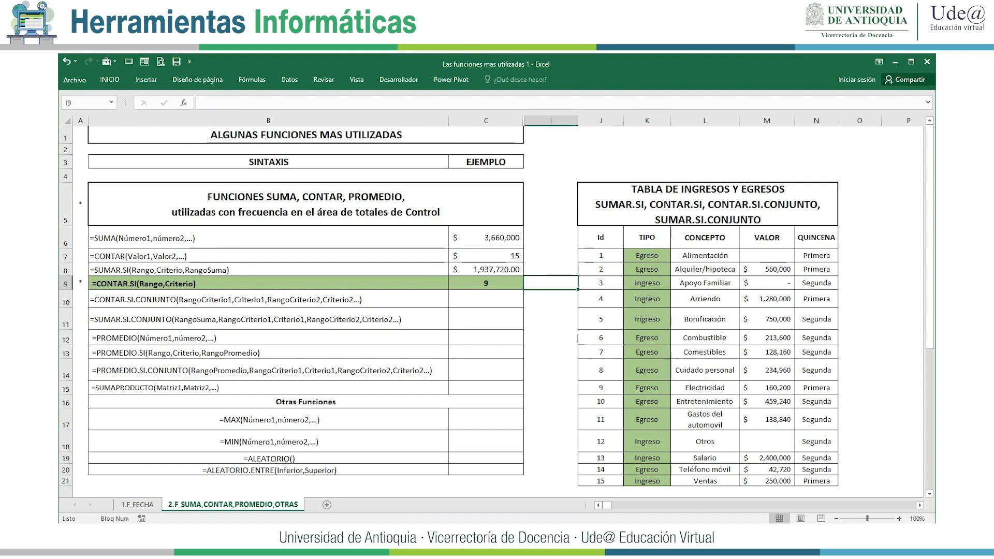
{"action": "type", "text": "="}
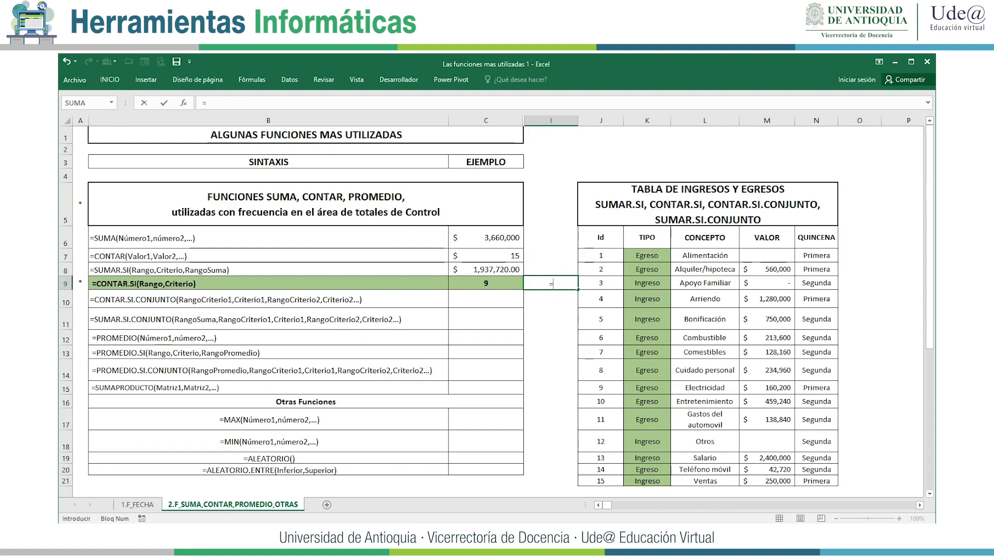
{"action": "type", "text": "contar."}
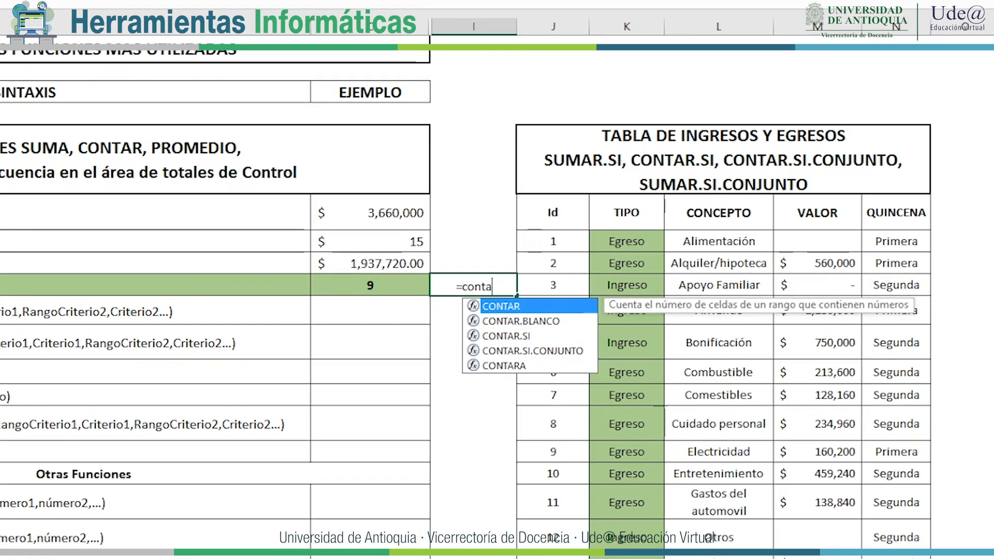
{"action": "type", "text": "si"}
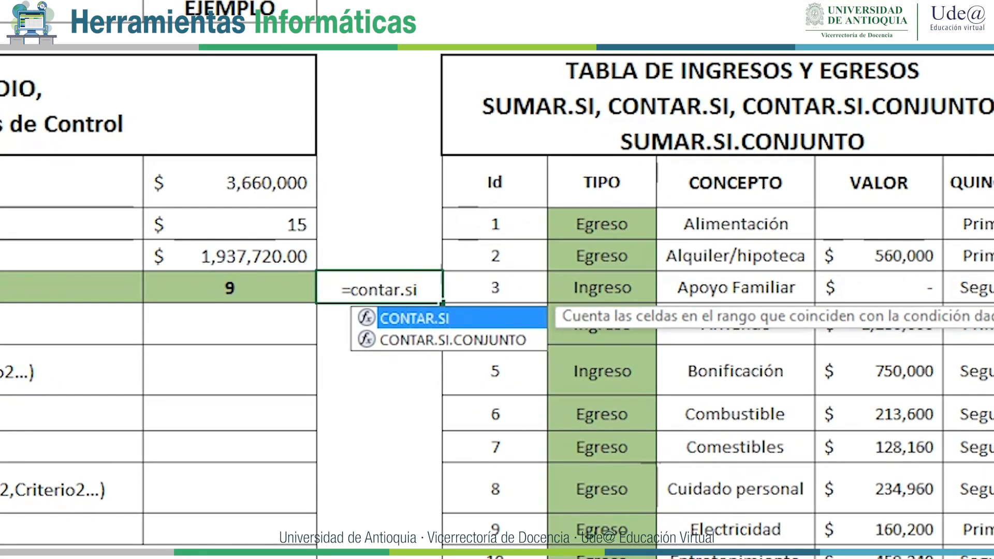
{"action": "key", "text": "Tab"}
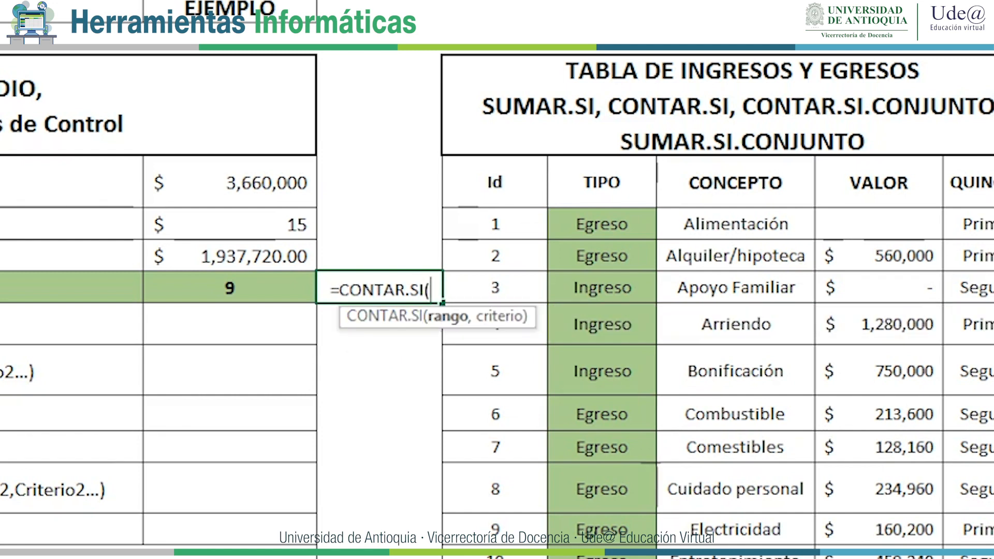
{"action": "left_click_drag", "start_coordinate": [601, 224], "coordinate": [600, 558]}
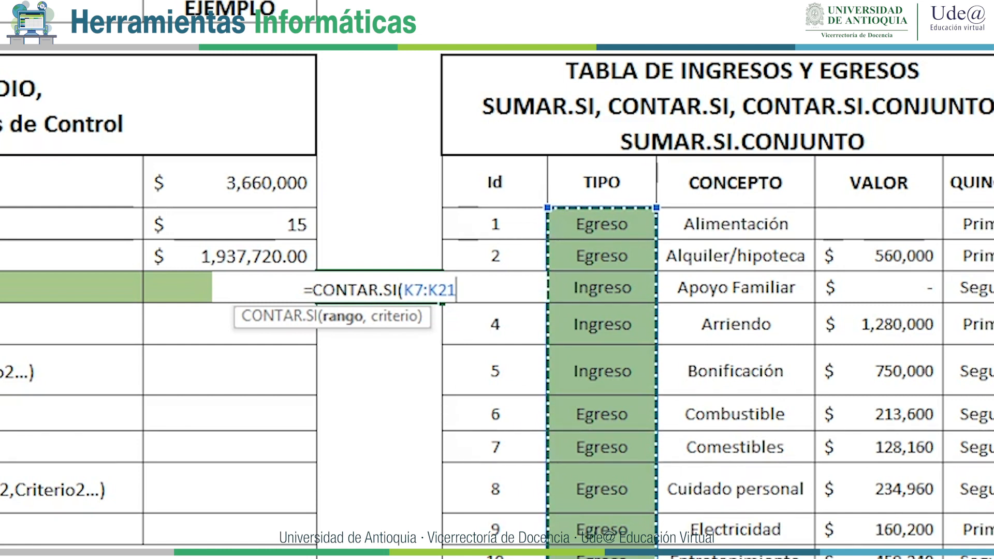
{"action": "type", "text": ","}
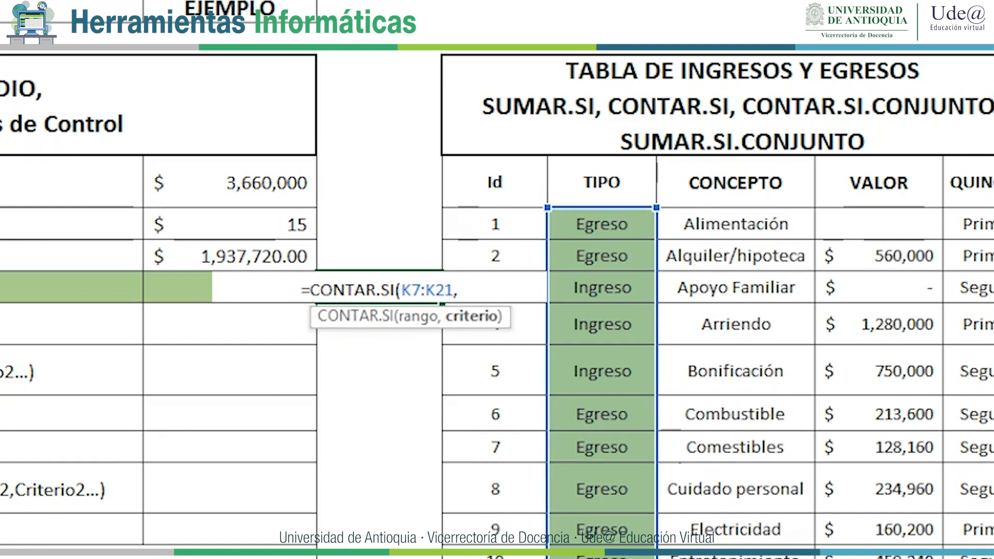
{"action": "type", "text": "\""}
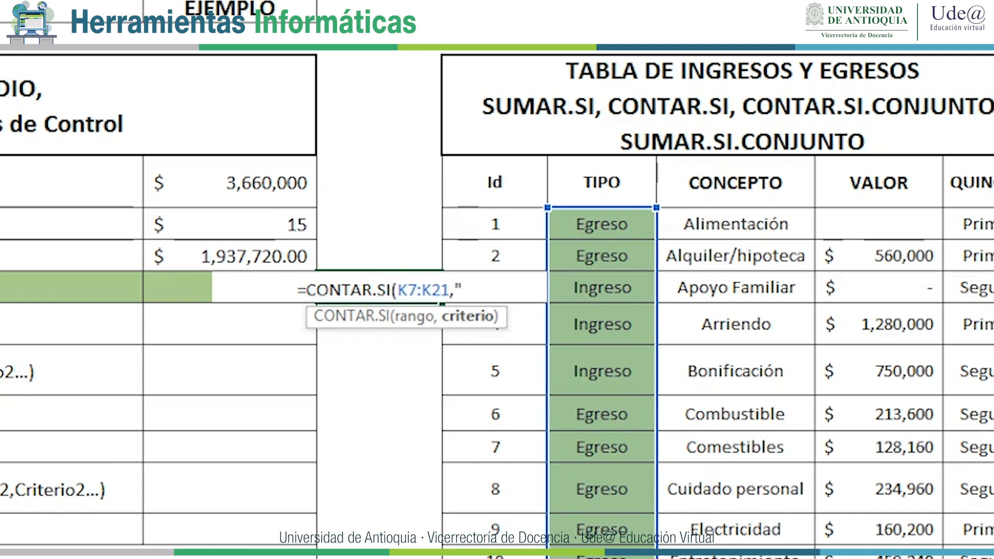
{"action": "type", "text": "Ingreso"}
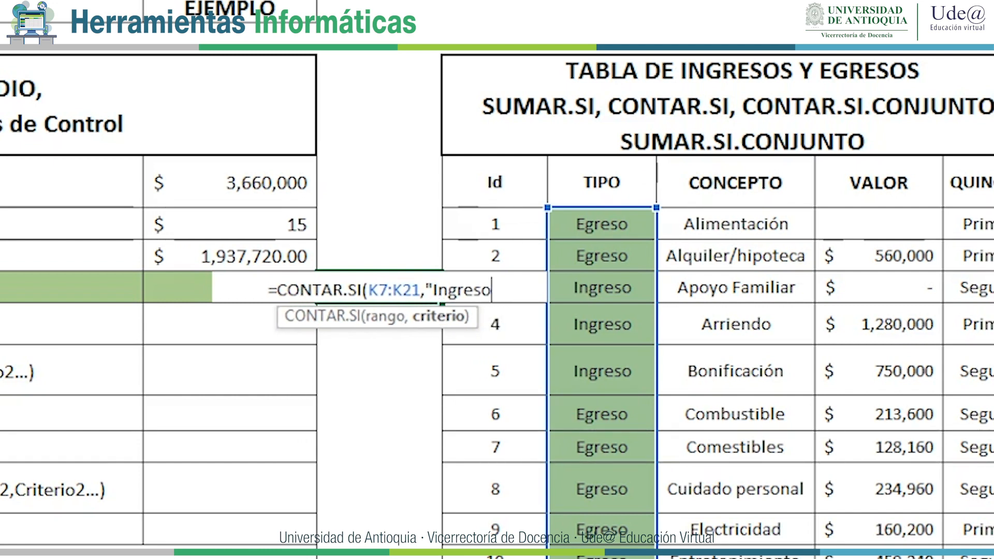
{"action": "type", "text": "\")"}
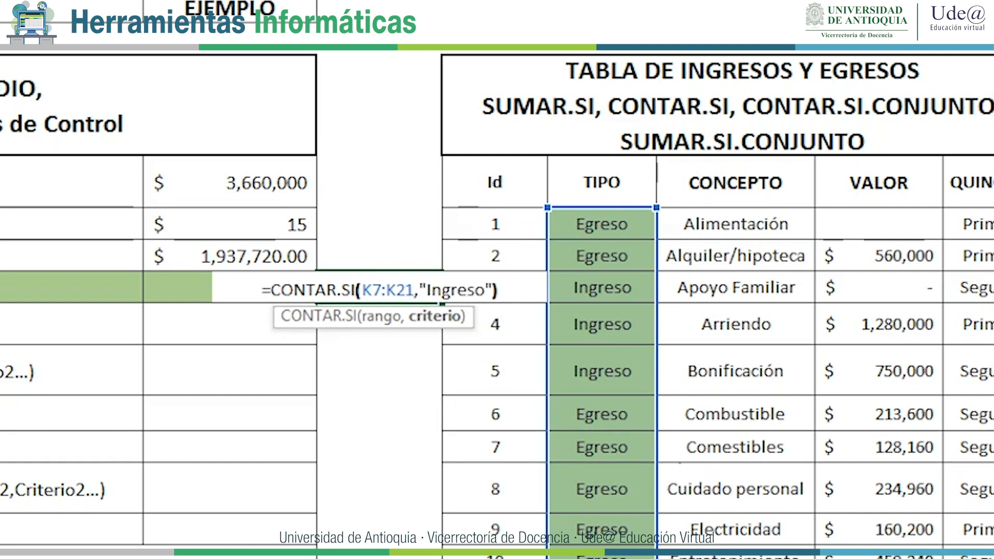
{"action": "key", "text": "Return"}
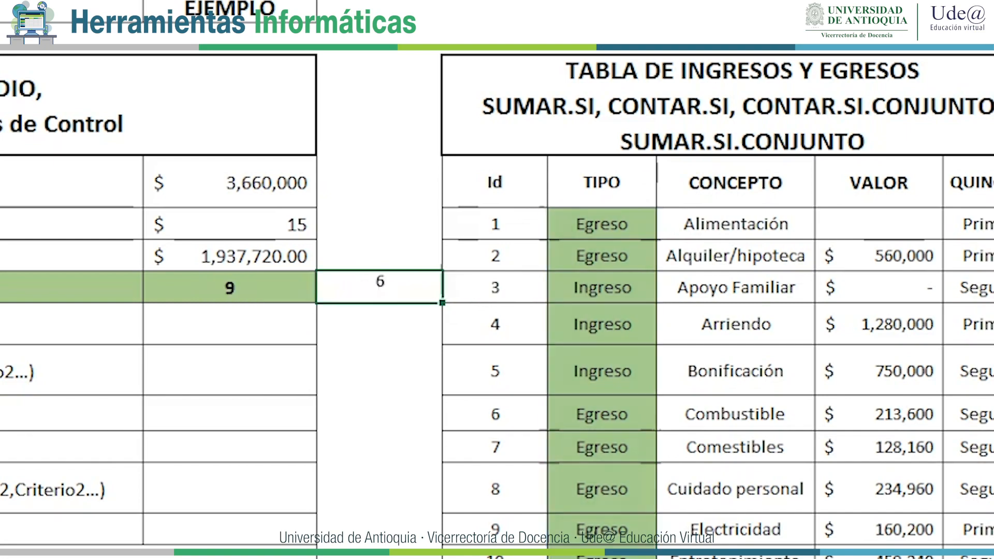
Compare the count formulas in I9 and C9, and clear the Ingreso formula from I9.
{"action": "left_click", "coordinate": [380, 288]}
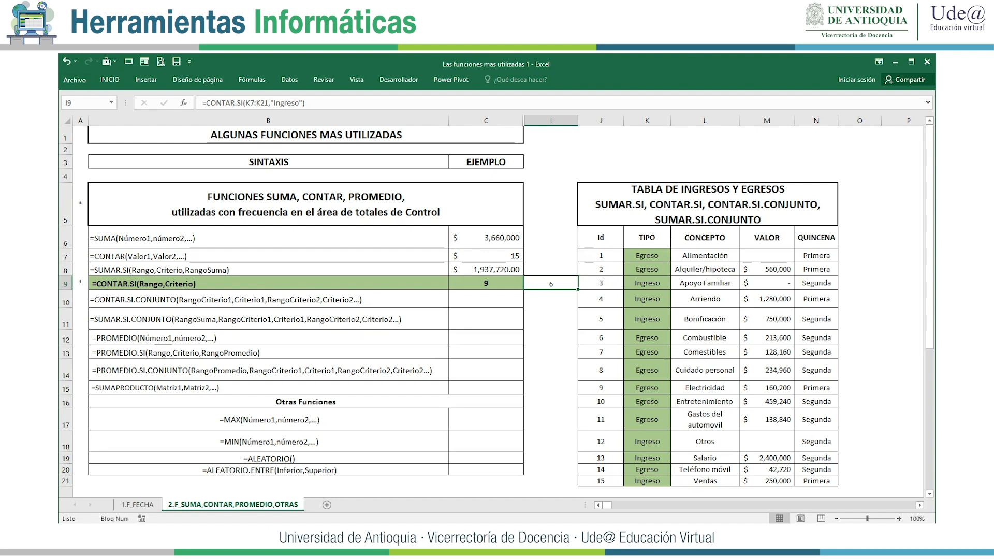
{"action": "left_click", "coordinate": [485, 283]}
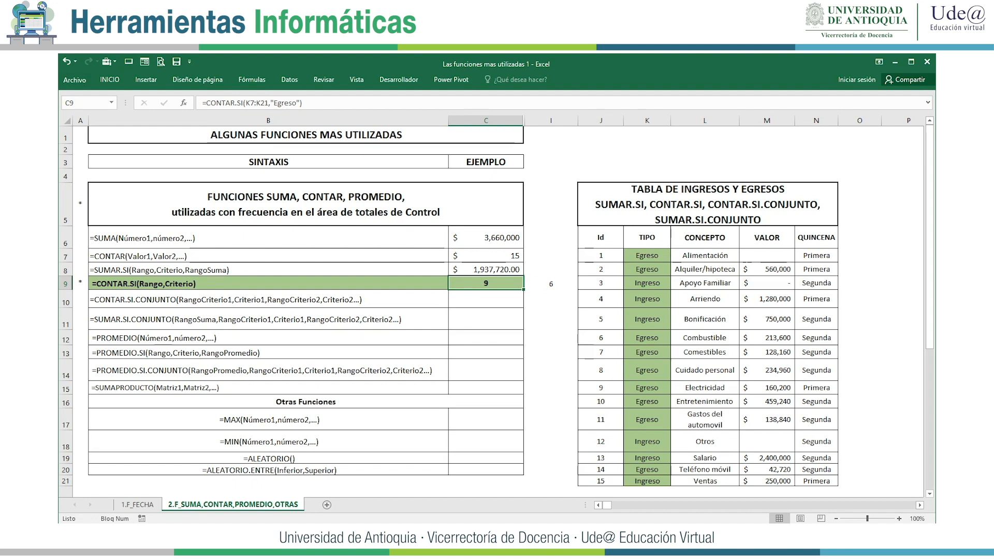
{"action": "left_click", "coordinate": [551, 283]}
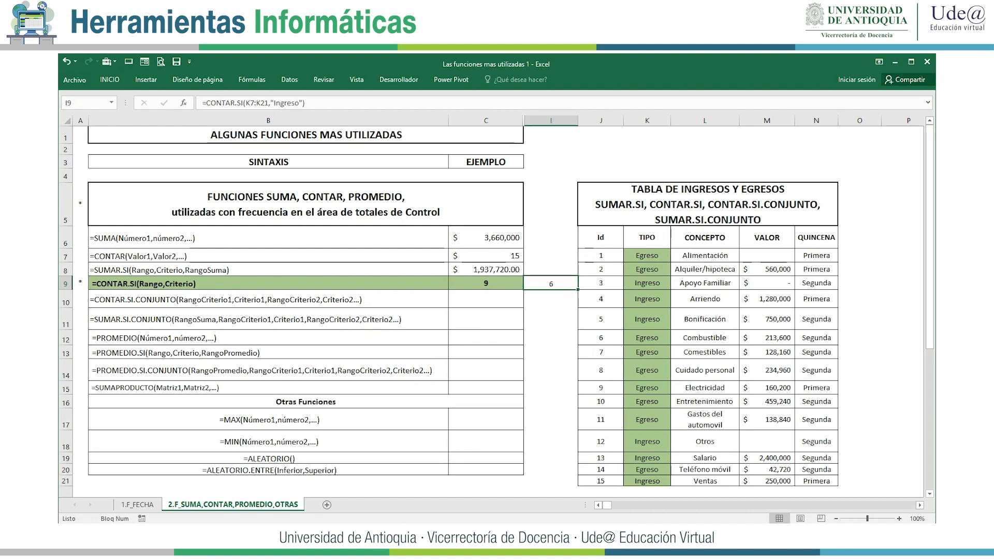
{"action": "scroll", "coordinate": [496, 311], "scroll_direction": "down", "scroll_amount": 1}
{"action": "scroll", "coordinate": [496, 311], "scroll_direction": "up", "scroll_amount": 1}
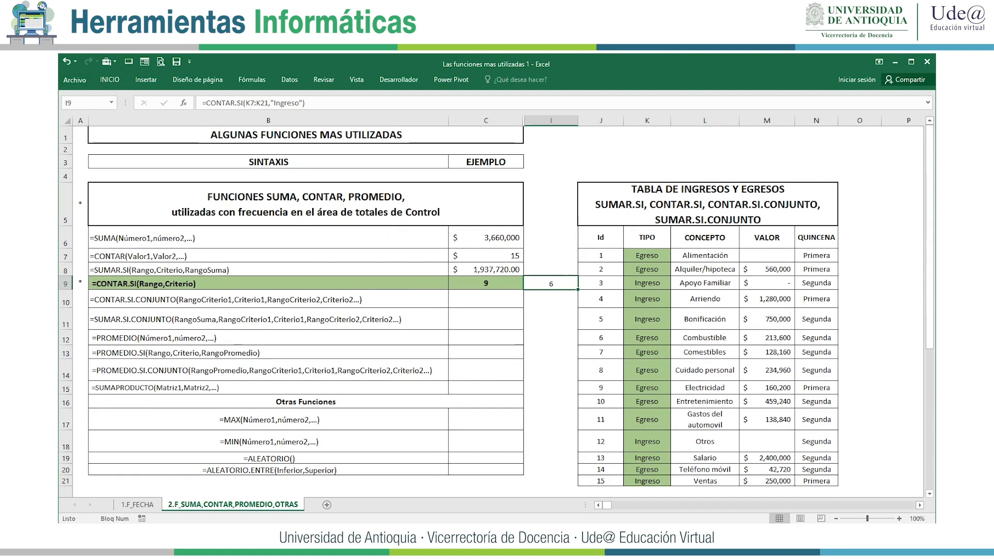
{"action": "key", "text": "Delete"}
Clear the existing Ingreso and Egreso count formulas in K25:K26 of the Número de Ingresos - Egresos table.
{"action": "scroll", "coordinate": [495, 310], "scroll_direction": "down", "scroll_amount": 2}
{"action": "scroll", "coordinate": [496, 310], "scroll_direction": "down", "scroll_amount": 1}
{"action": "scroll", "coordinate": [496, 311], "scroll_direction": "up", "scroll_amount": 1}
{"action": "scroll", "coordinate": [496, 311], "scroll_direction": "up", "scroll_amount": 2}
{"action": "scroll", "coordinate": [496, 310], "scroll_direction": "down", "scroll_amount": 2}
{"action": "scroll", "coordinate": [496, 311], "scroll_direction": "up", "scroll_amount": 2}
{"action": "scroll", "coordinate": [496, 311], "scroll_direction": "down", "scroll_amount": 2}
{"action": "left_click_drag", "start_coordinate": [647, 431], "coordinate": [647, 449]}
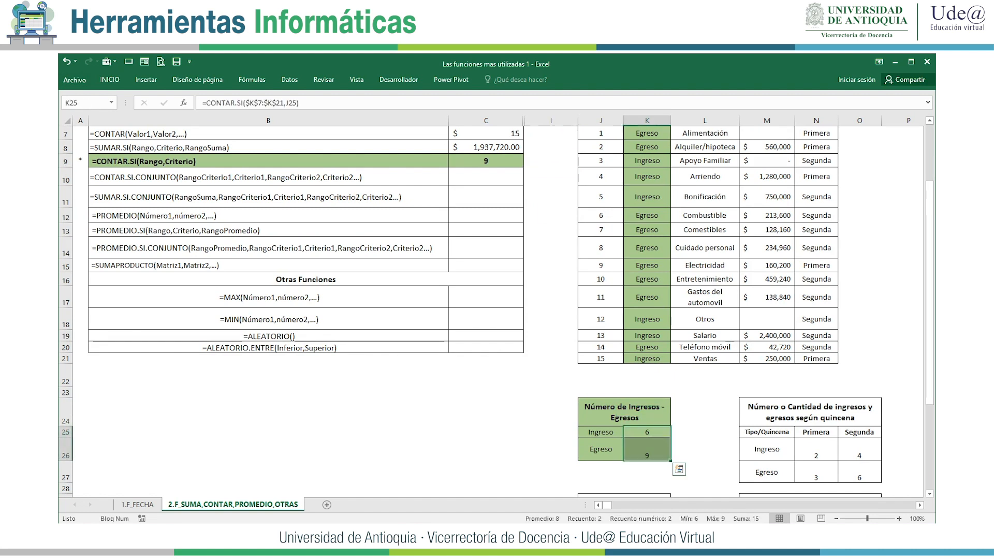
{"action": "key", "text": "Delete"}
Enter =CONTAR.SI($K$7:$K$21,J25) in K25 to count the Ingreso entries with a fixed TIPO range.
{"action": "type", "text": "="}
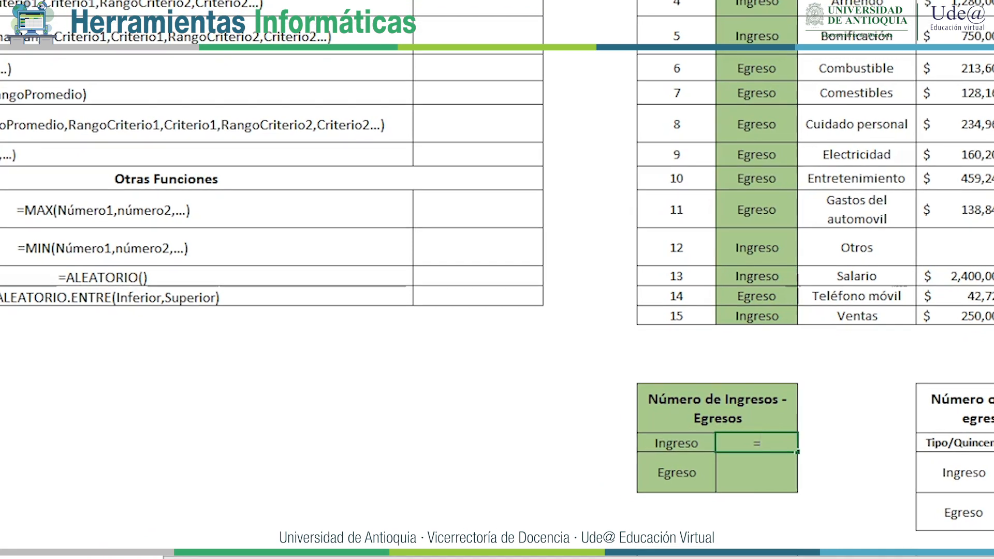
{"action": "type", "text": "cont"}
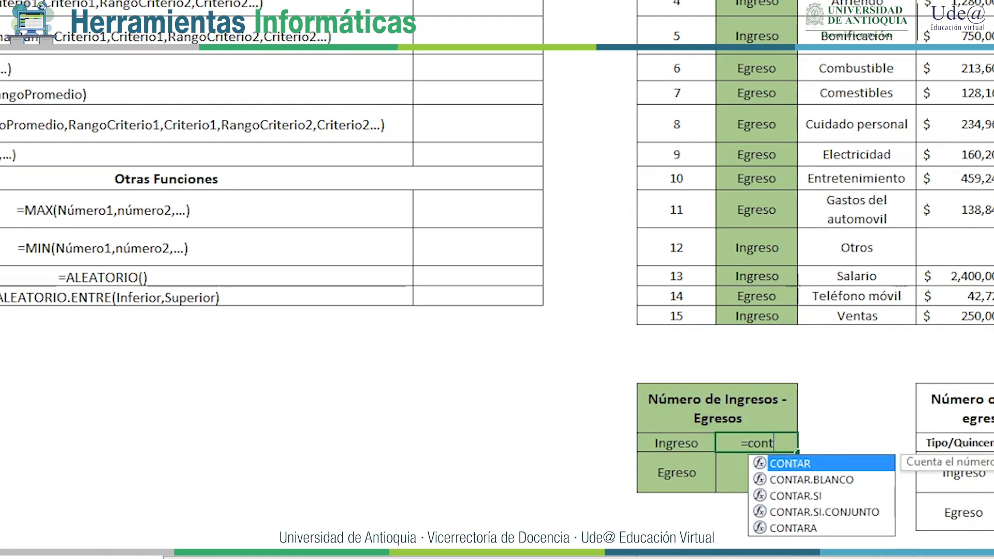
{"action": "type", "text": "ar.s"}
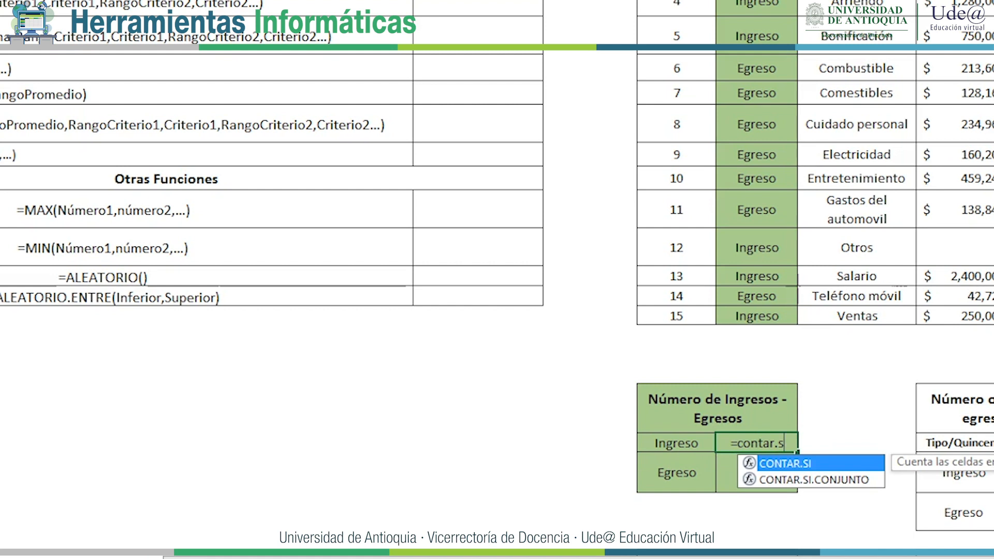
{"action": "key", "text": "Tab"}
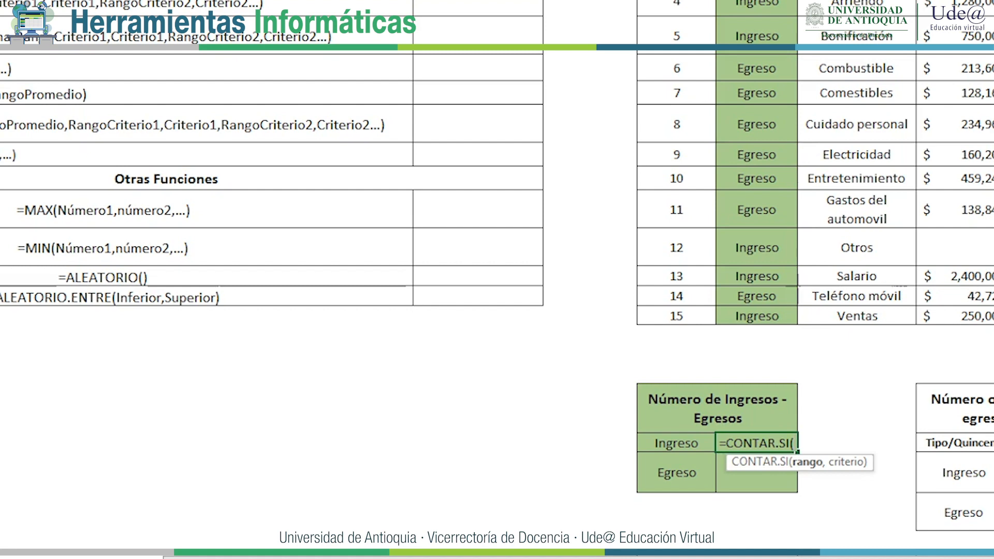
{"action": "scroll", "coordinate": [569, 279], "scroll_direction": "up", "scroll_amount": 2}
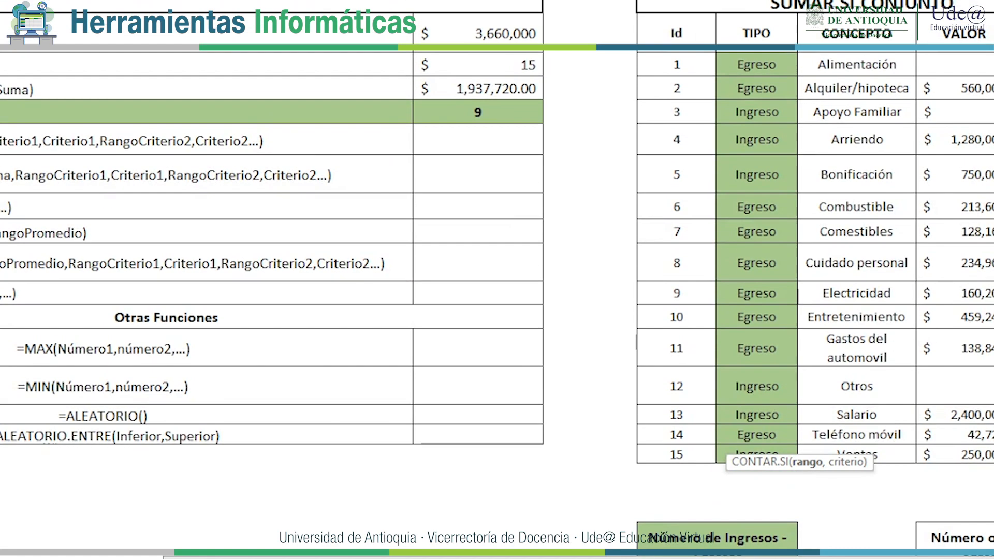
{"action": "left_click_drag", "start_coordinate": [756, 64], "coordinate": [756, 455]}
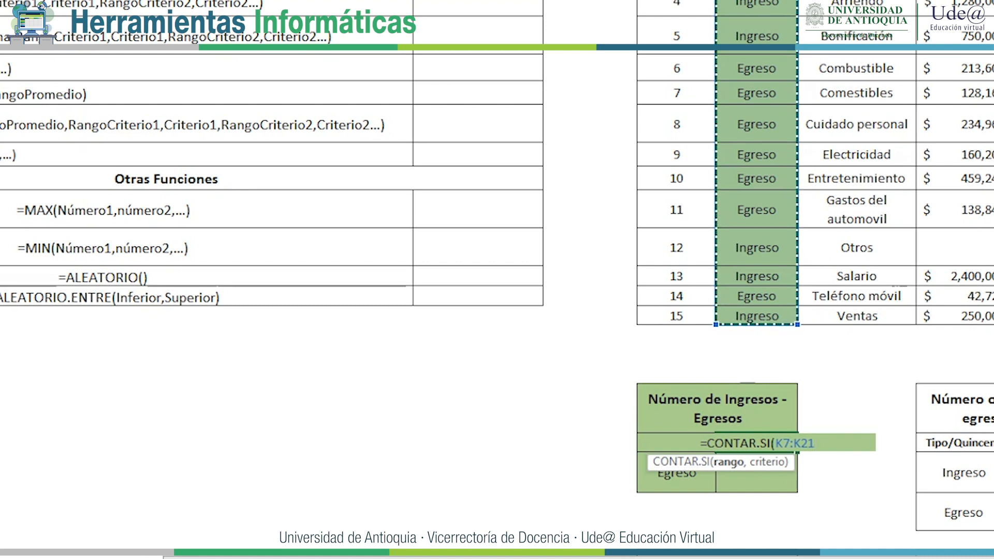
{"action": "key", "text": "F4"}
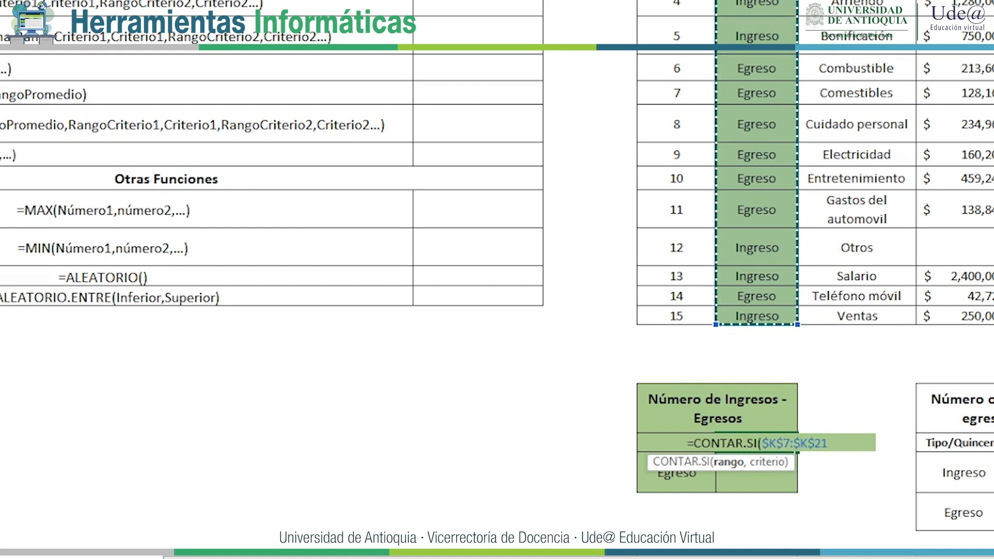
{"action": "type", "text": ","}
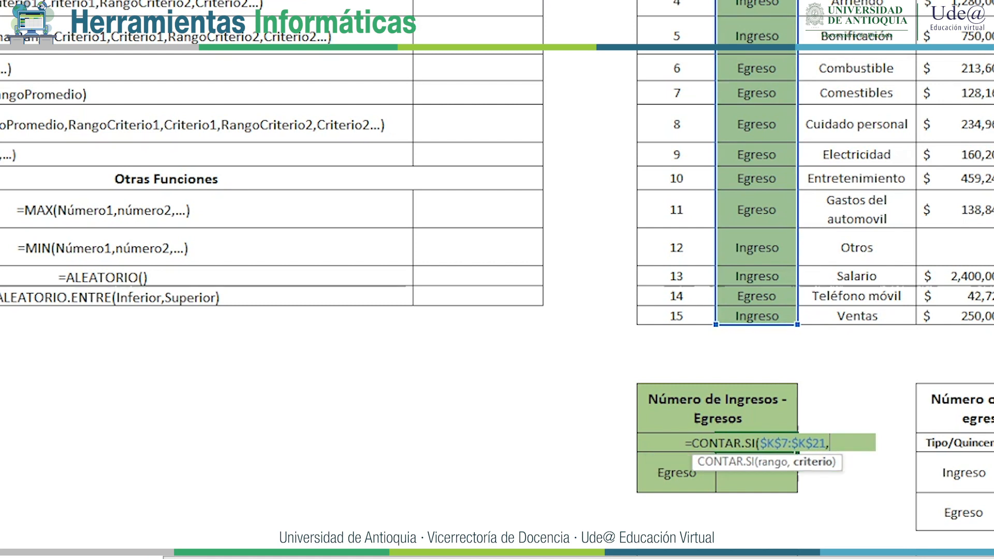
{"action": "left_click", "coordinate": [659, 443]}
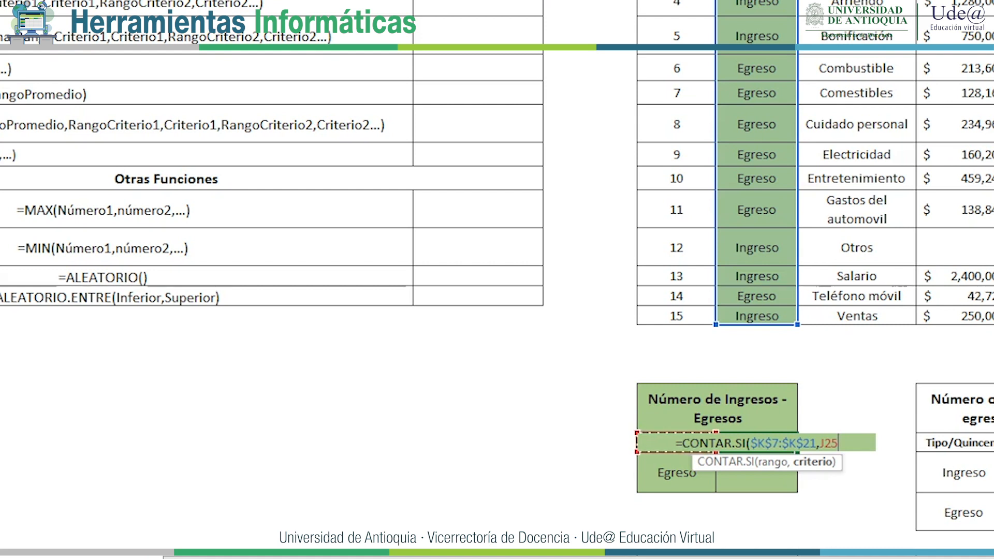
{"action": "type", "text": ")"}
{"action": "key", "text": "Return"}
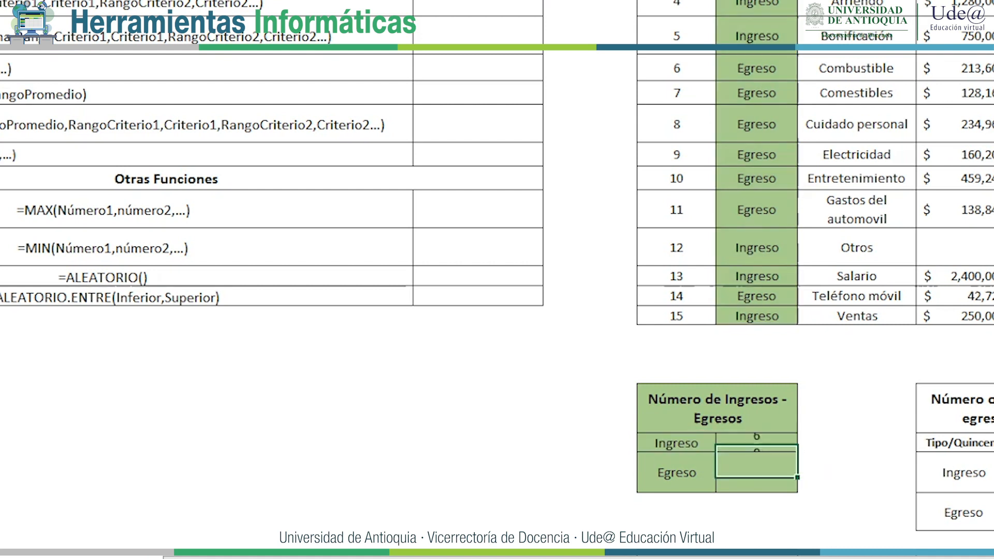
Fill the K25 count formula down to the Egreso row in K26 and select K26 to review its formula.
{"action": "left_click", "coordinate": [756, 443]}
{"action": "left_click_drag", "start_coordinate": [797, 451], "coordinate": [797, 491]}
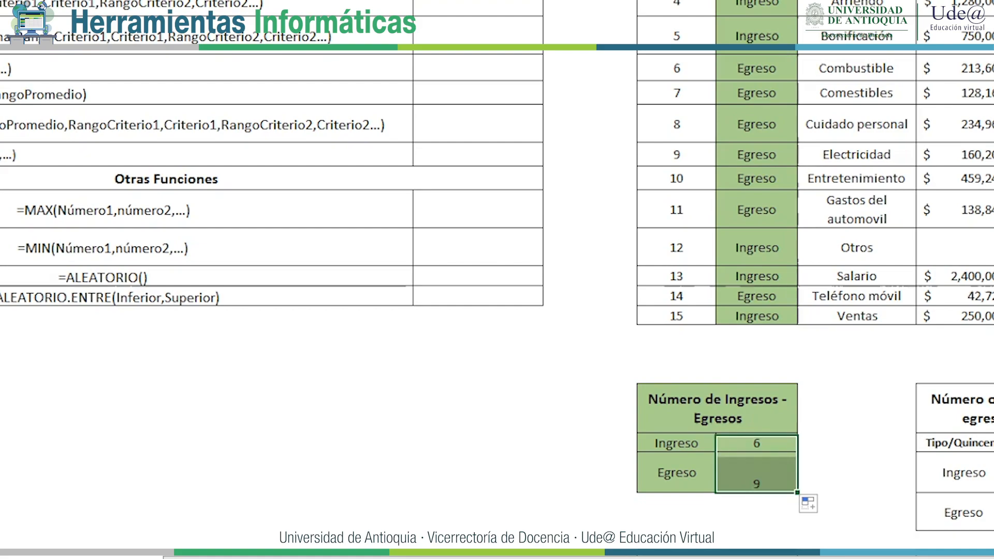
{"action": "left_click", "coordinate": [756, 473]}
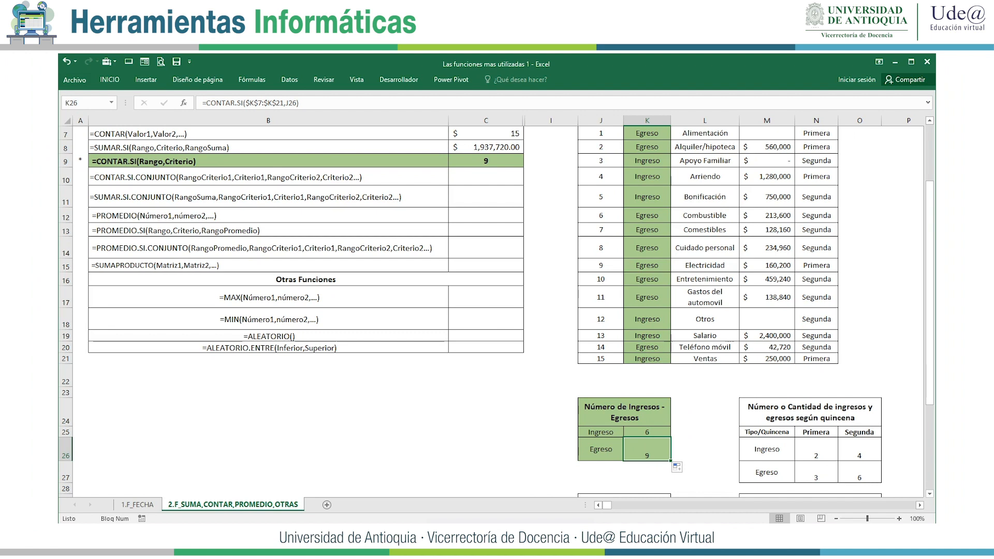
Mark the CONTAR.SI.CONJUNTO row with an asterisk in A10 and remove the asterisk from A9.
{"action": "left_click", "coordinate": [80, 177]}
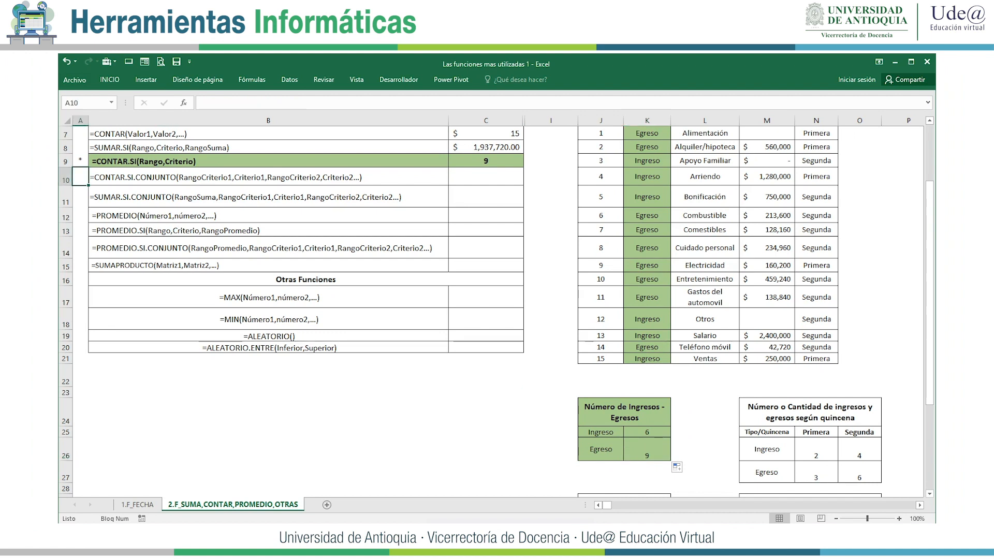
{"action": "type", "text": "*"}
{"action": "key", "text": "Tab"}
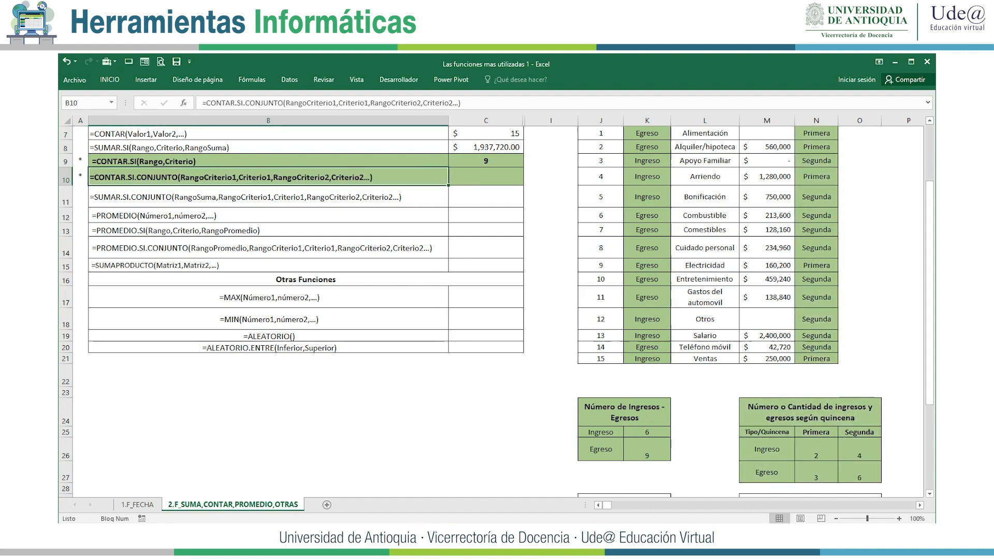
{"action": "key", "text": "Up"}
{"action": "key", "text": "Left"}
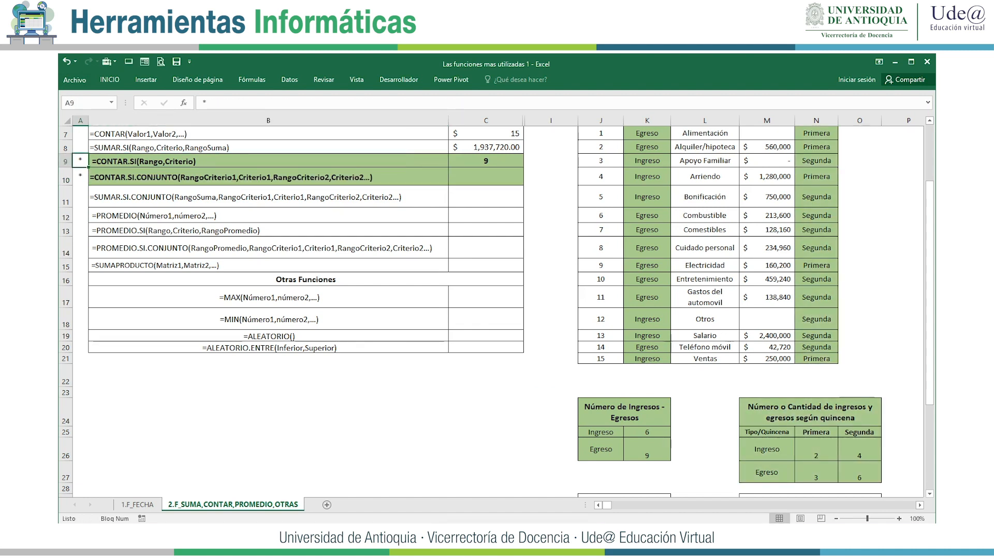
{"action": "key", "text": "Delete"}
Start a CONTAR.SI.CONJUNTO formula in C10 with K7:K21 as the first criteria range and "Egreso" as its criterion.
{"action": "key", "text": "Down"}
{"action": "key", "text": "Right"}
{"action": "key", "text": "Right"}
{"action": "key", "text": "Right"}
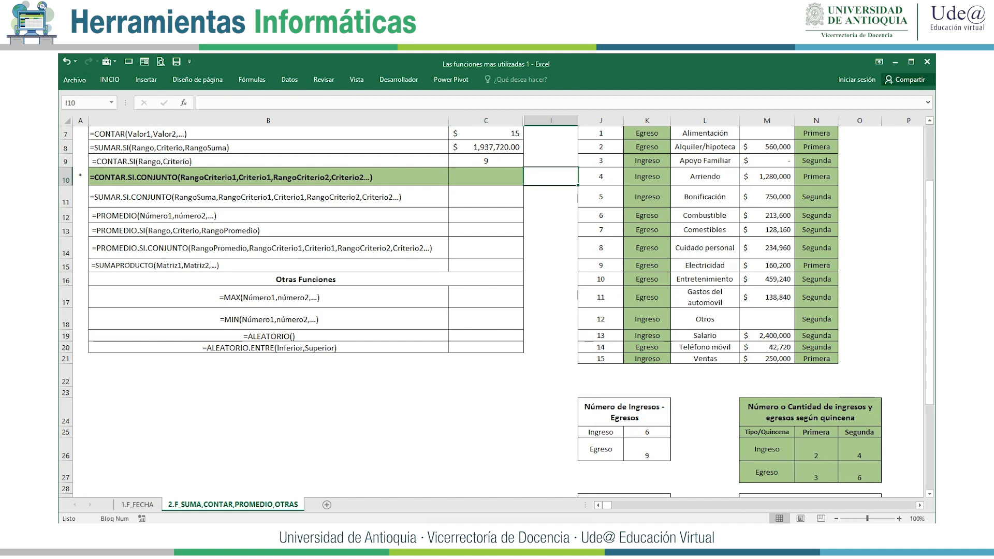
{"action": "key", "text": "Left"}
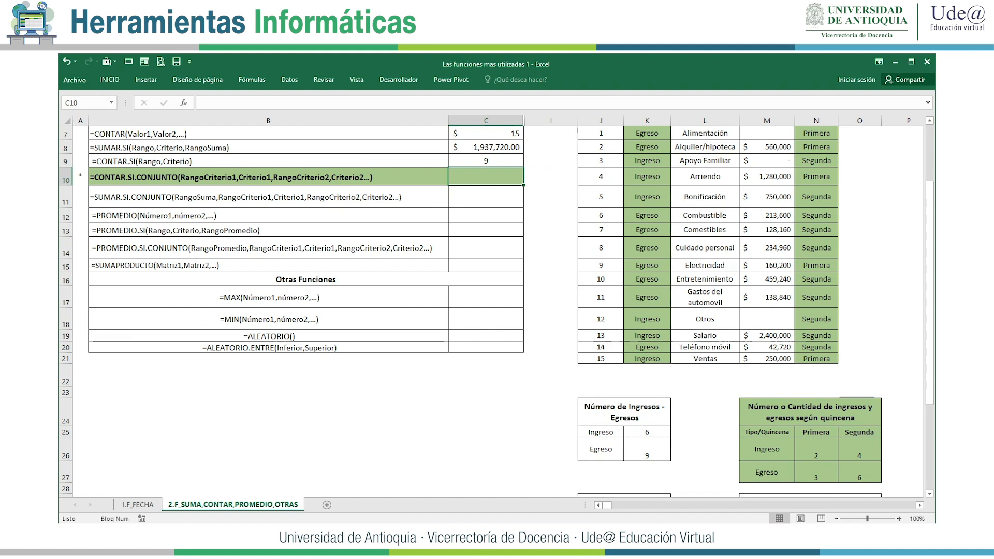
{"action": "type", "text": "=contar.si"}
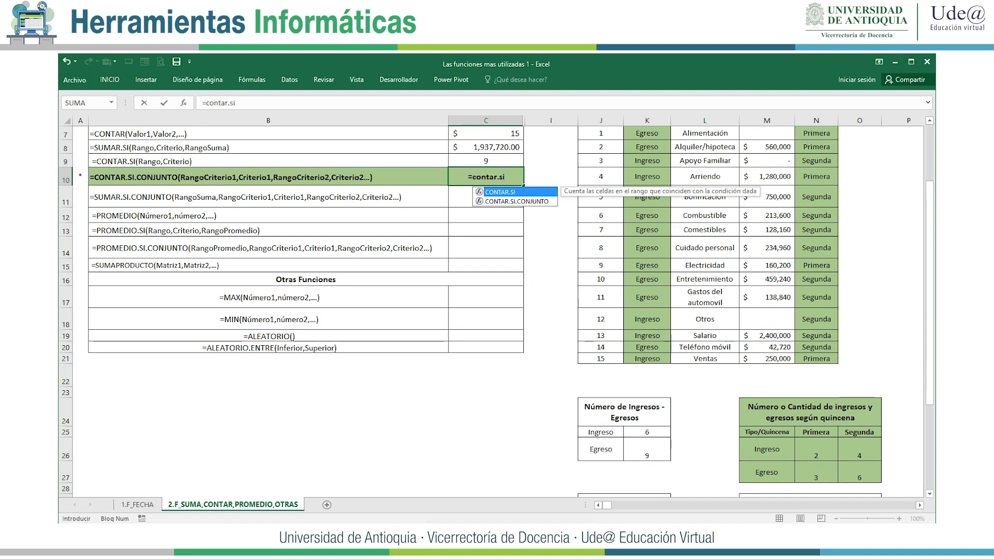
{"action": "key", "text": "Down"}
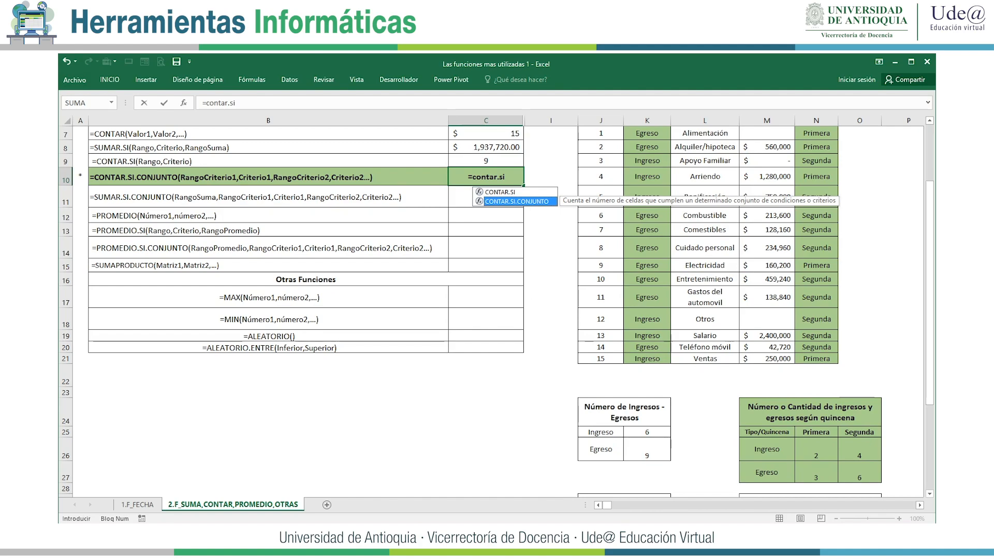
{"action": "key", "text": "Tab"}
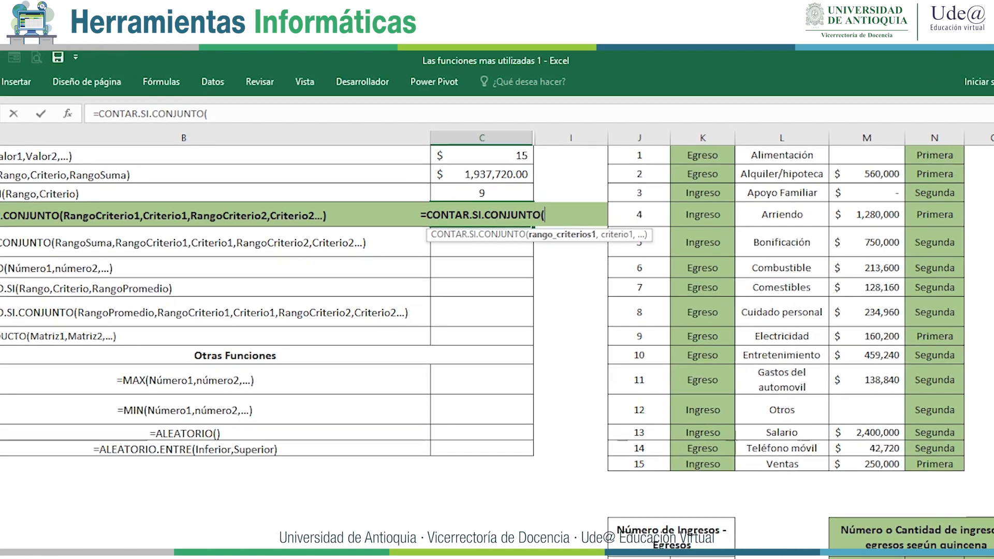
{"action": "scroll", "coordinate": [486, 352], "scroll_direction": "up", "scroll_amount": 1}
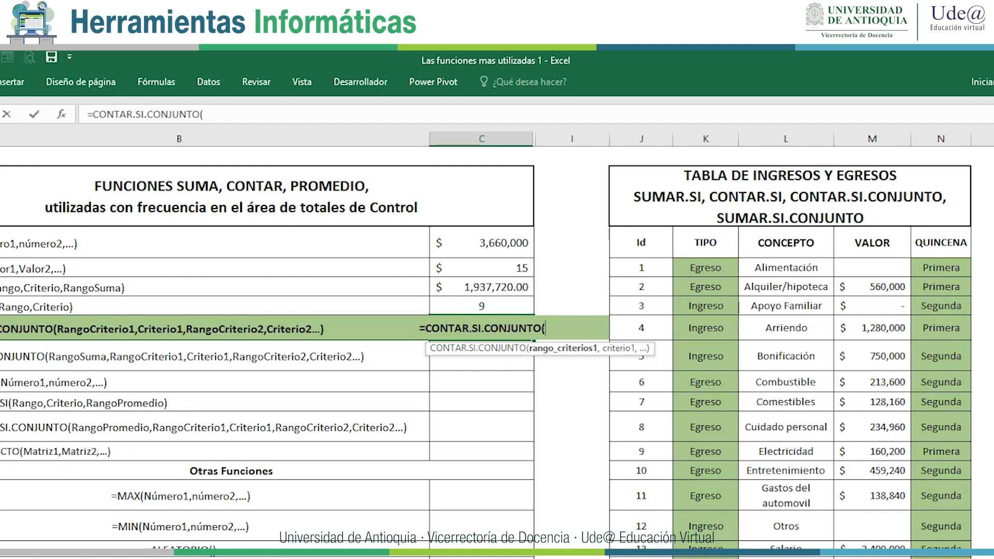
{"action": "left_click_drag", "start_coordinate": [704, 267], "coordinate": [705, 558]}
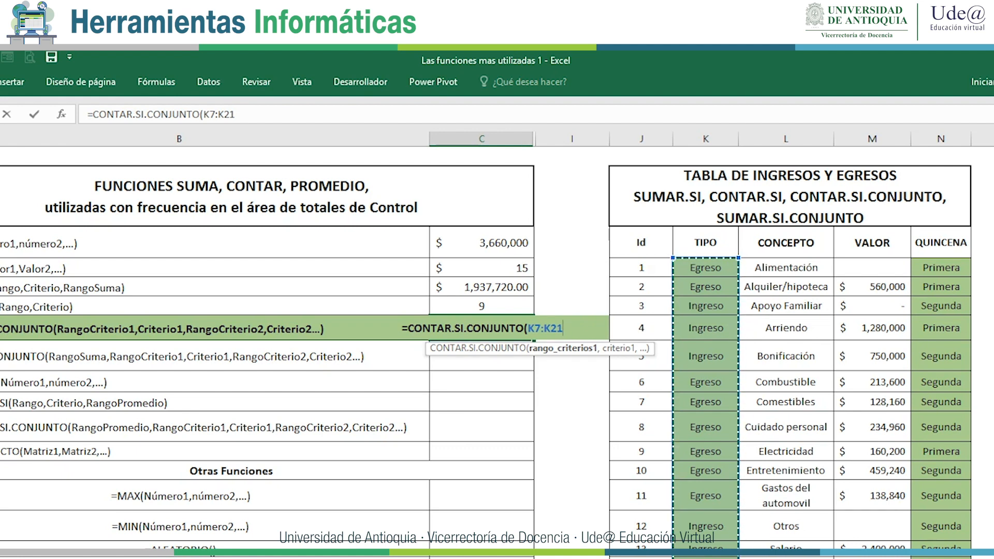
{"action": "type", "text": ","}
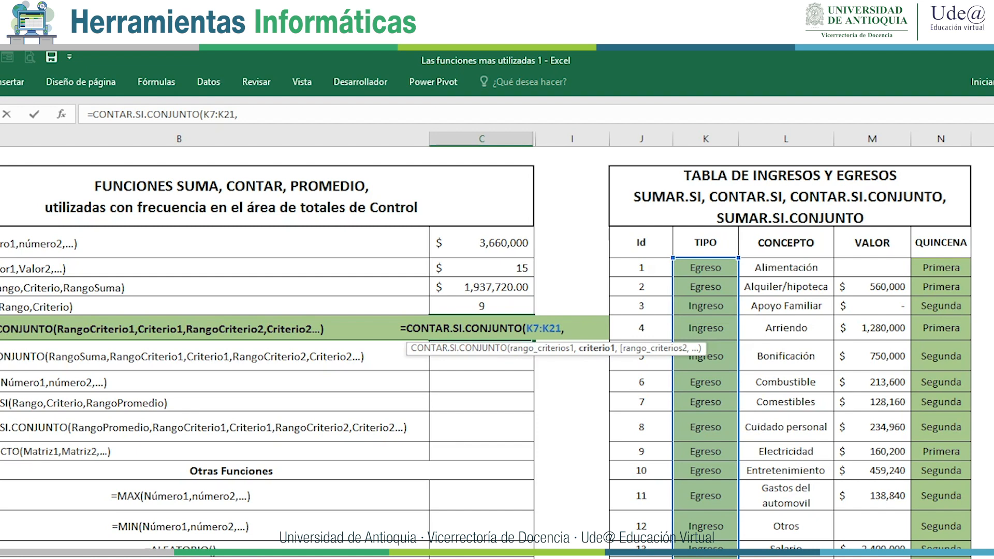
{"action": "type", "text": "\""}
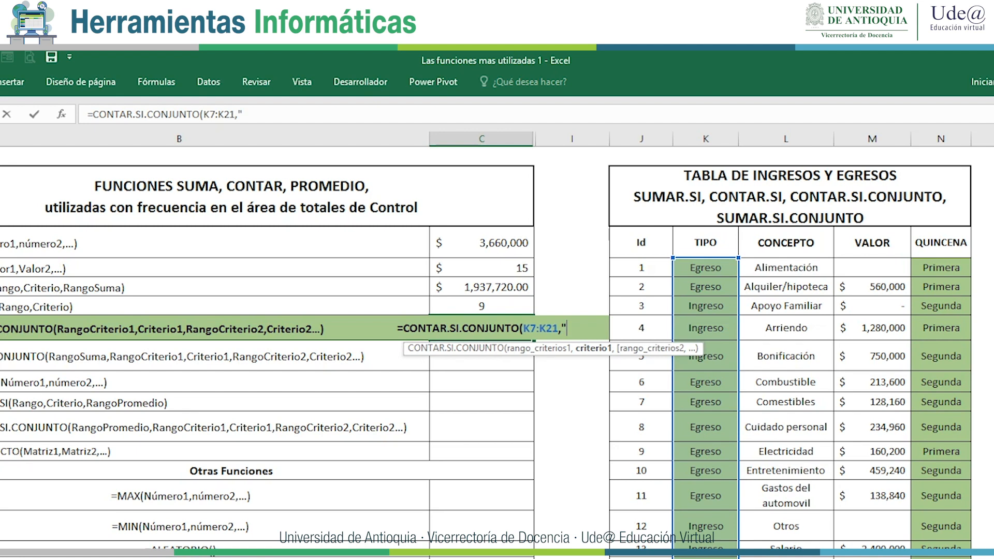
{"action": "type", "text": "Egres"}
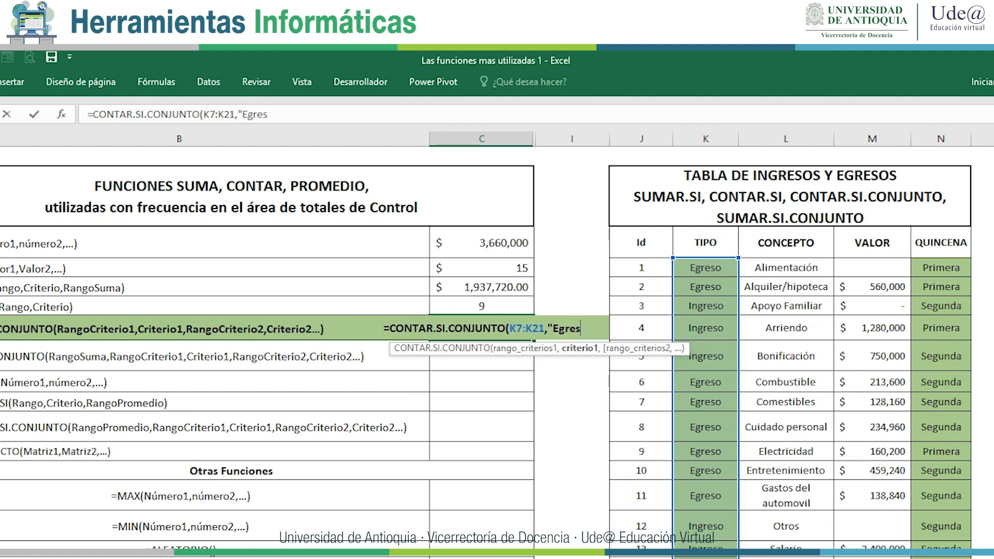
{"action": "type", "text": "o\""}
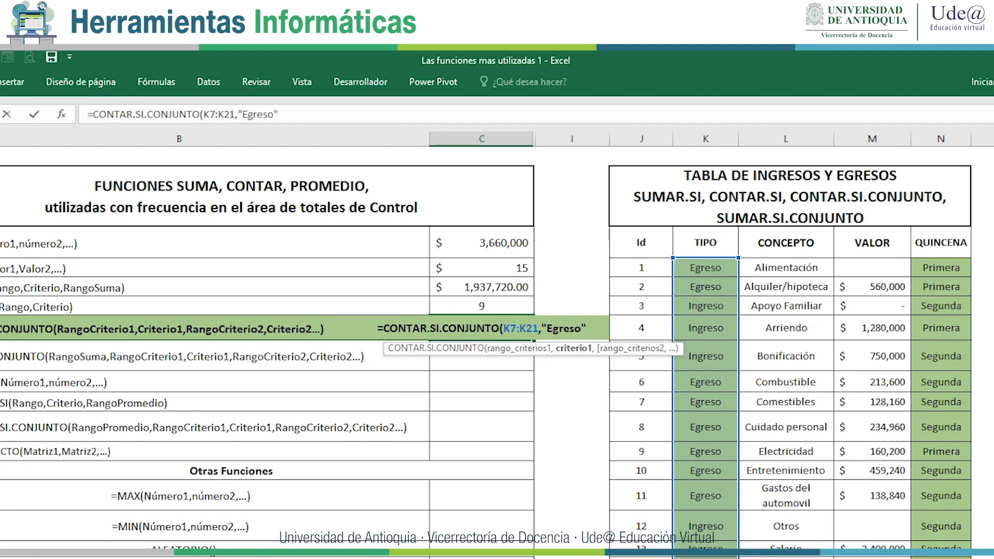
Complete the C10 formula with N7:N21 as the second criteria range and "Primera" as its criterion.
{"action": "type", "text": ","}
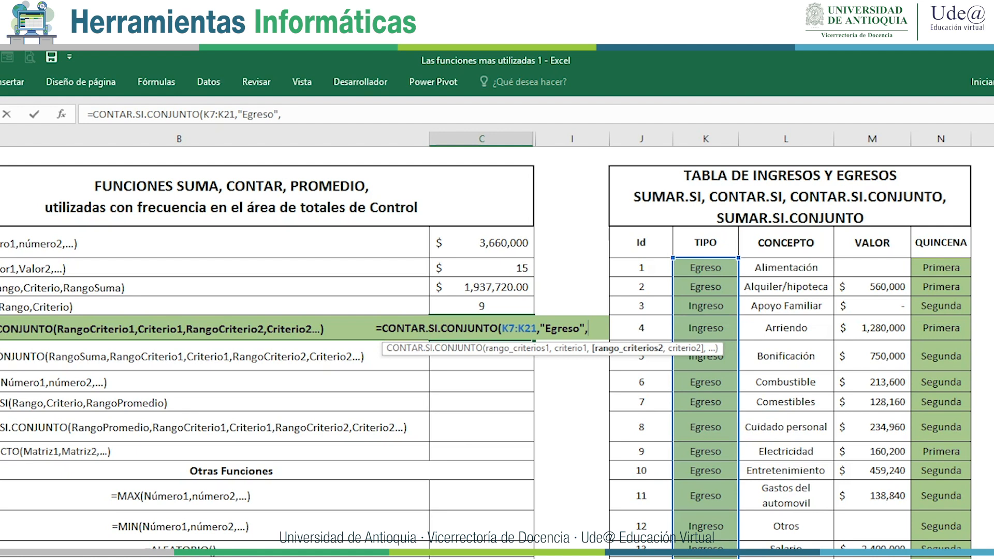
{"action": "left_click_drag", "start_coordinate": [940, 267], "coordinate": [944, 558]}
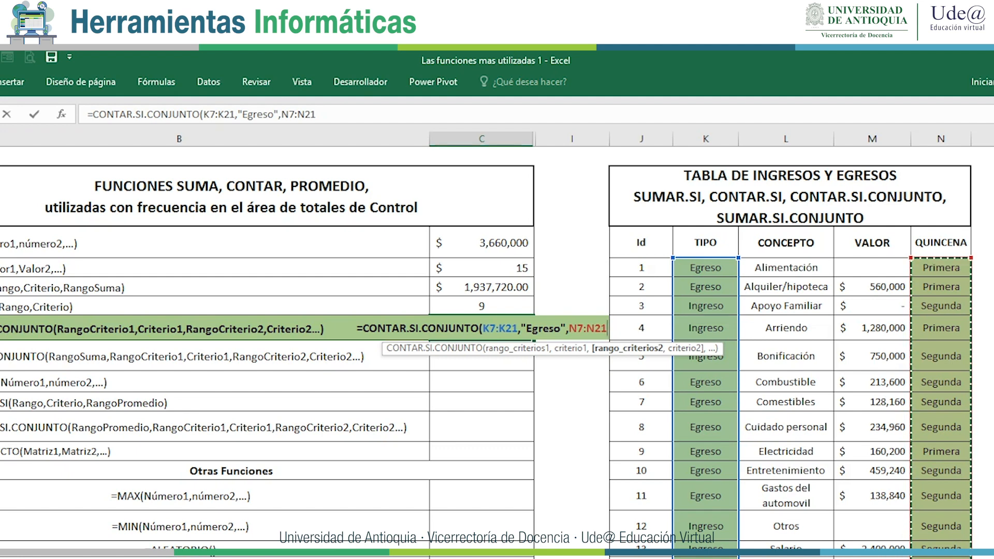
{"action": "type", "text": ","}
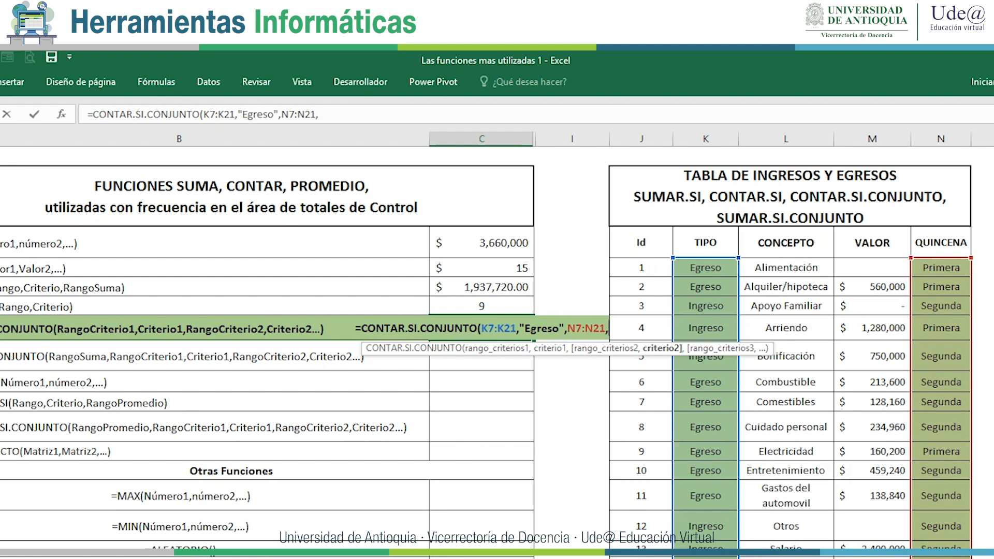
{"action": "type", "text": "\"Primr"}
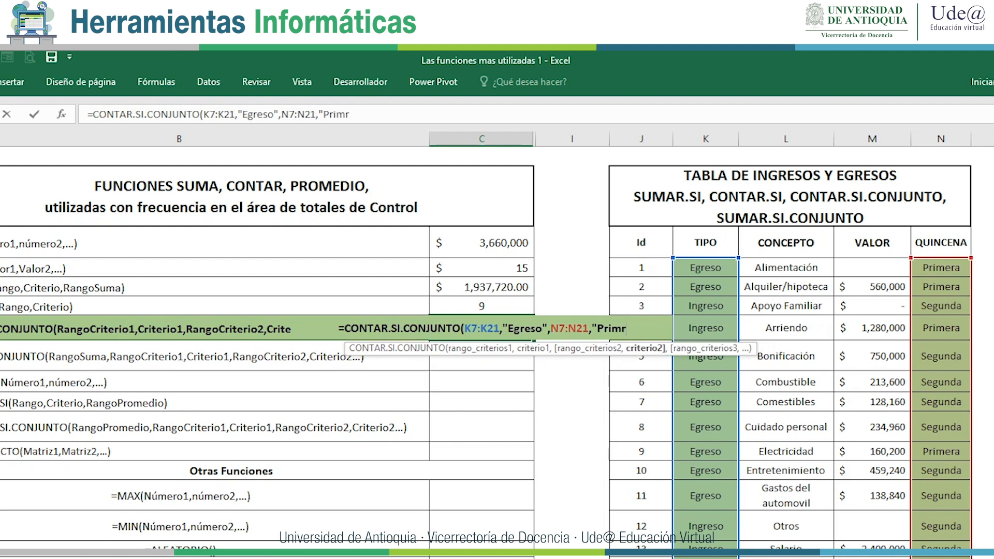
{"action": "key", "text": "BackSpace"}
{"action": "type", "text": "era"}
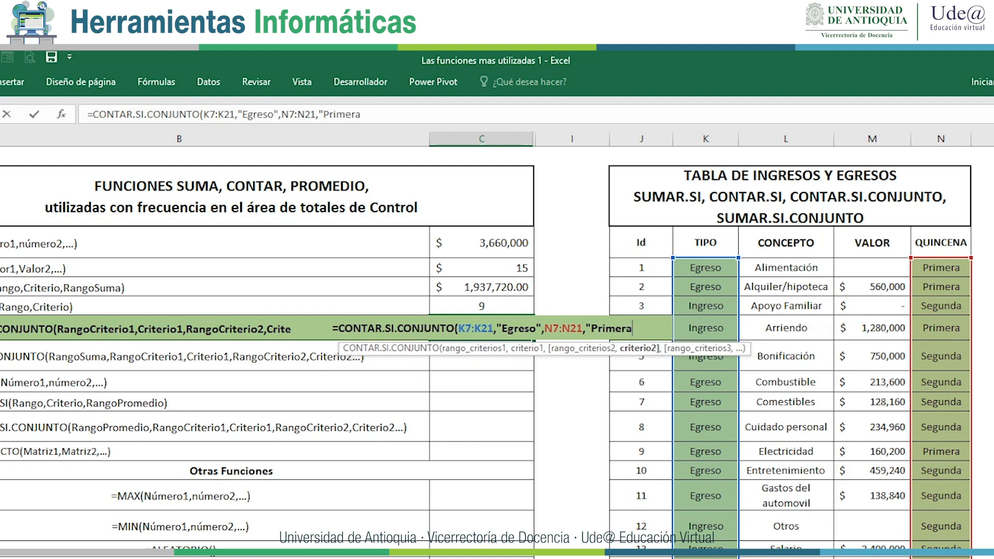
{"action": "type", "text": "\""}
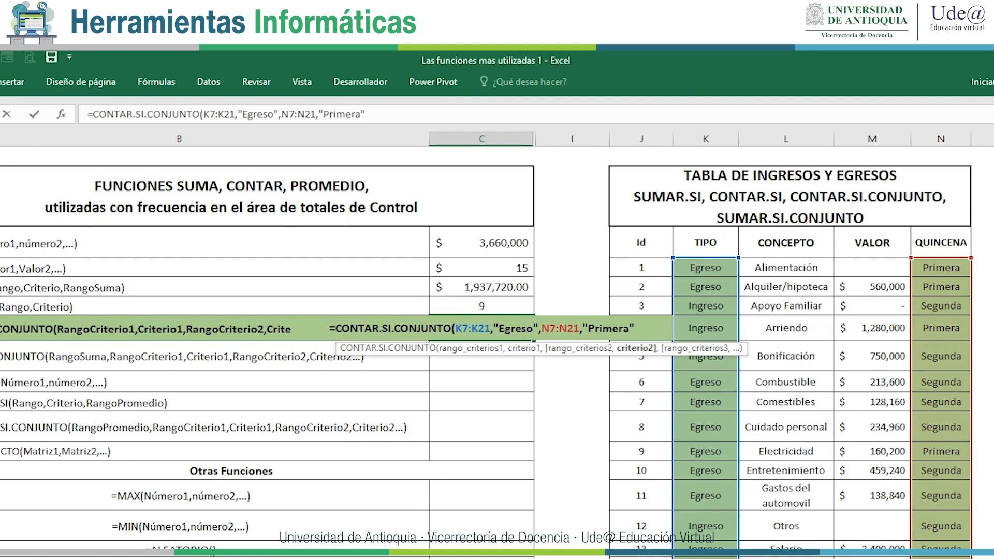
{"action": "type", "text": ")"}
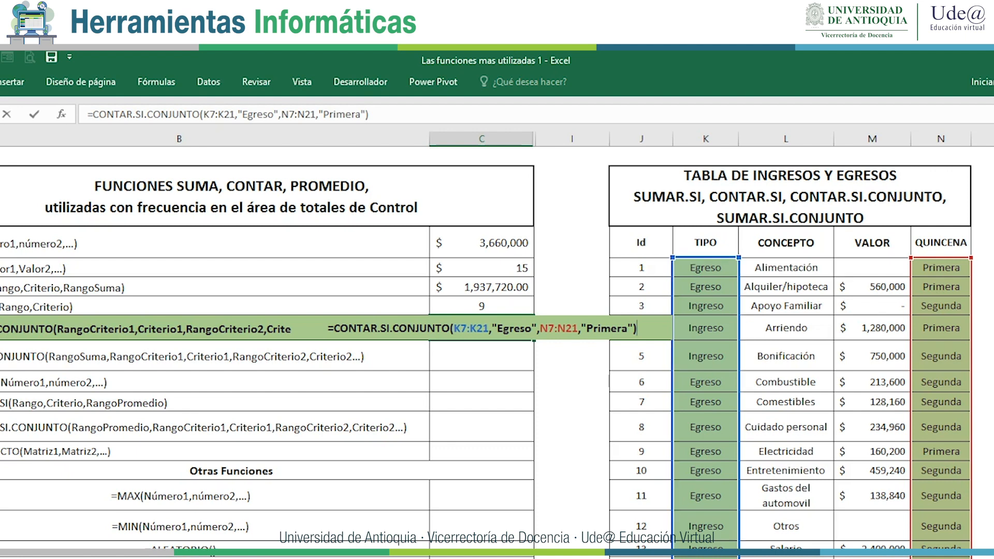
{"action": "key", "text": "Return"}
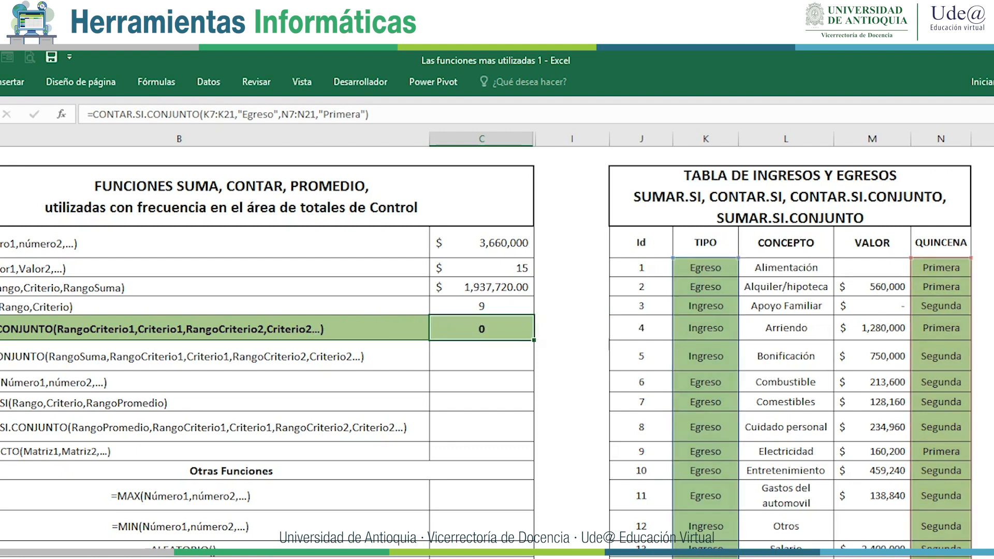
{"action": "key", "text": "Up"}
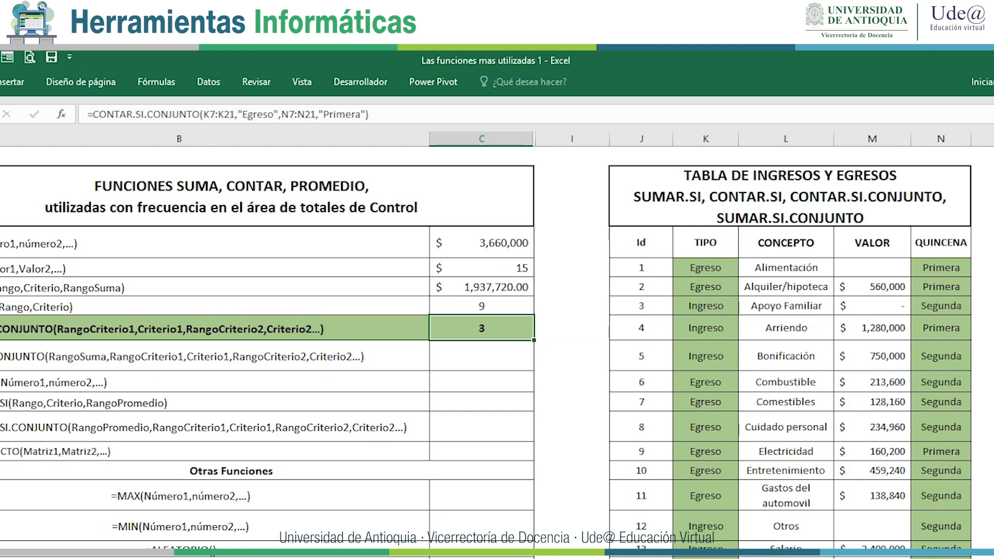
Start a CONTAR.SI.CONJUNTO formula in I10 with K7:K21 as the first criteria range and "Egreso" as its criterion.
{"action": "left_click", "coordinate": [571, 327]}
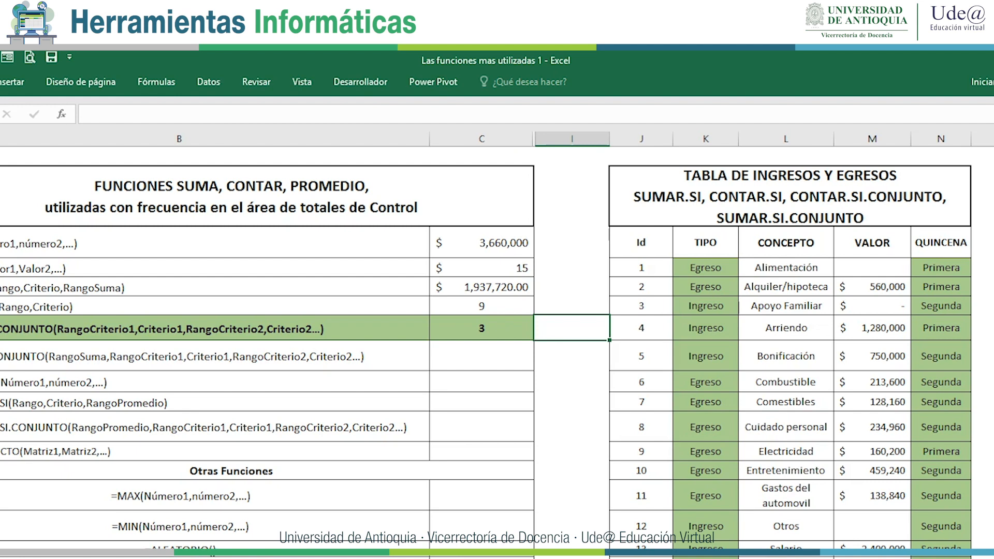
{"action": "left_click", "coordinate": [481, 306]}
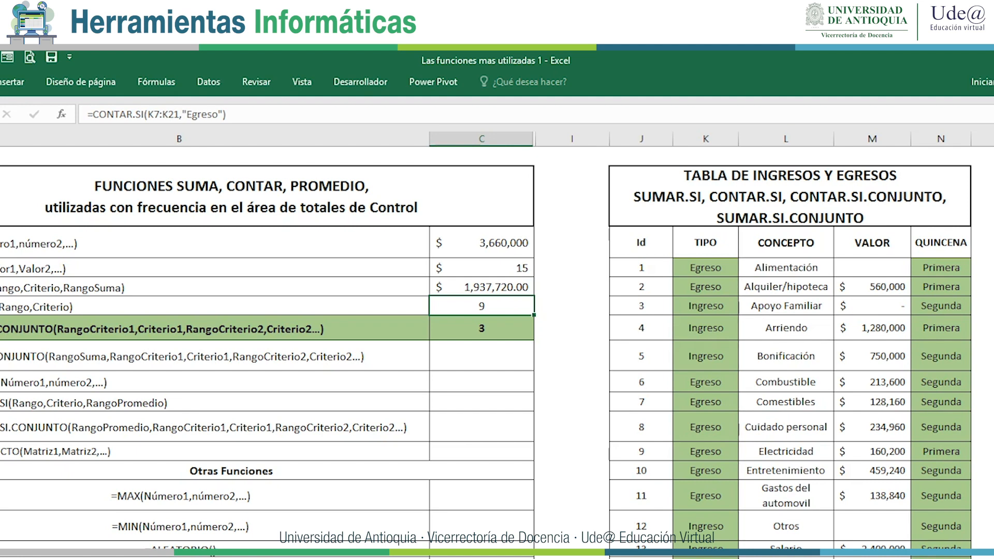
{"action": "key", "text": "Down"}
{"action": "key", "text": "Right"}
{"action": "type", "text": "="}
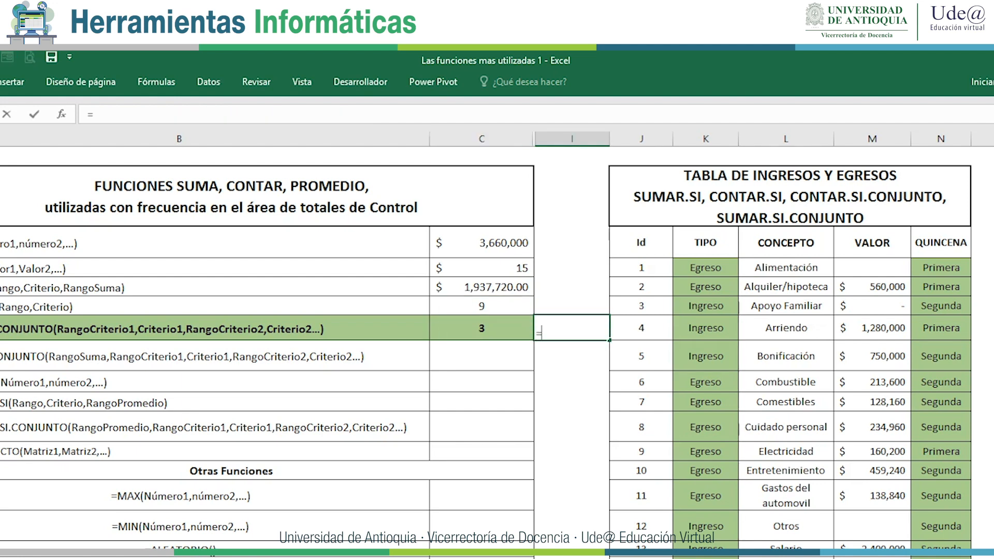
{"action": "type", "text": "CONTAR."}
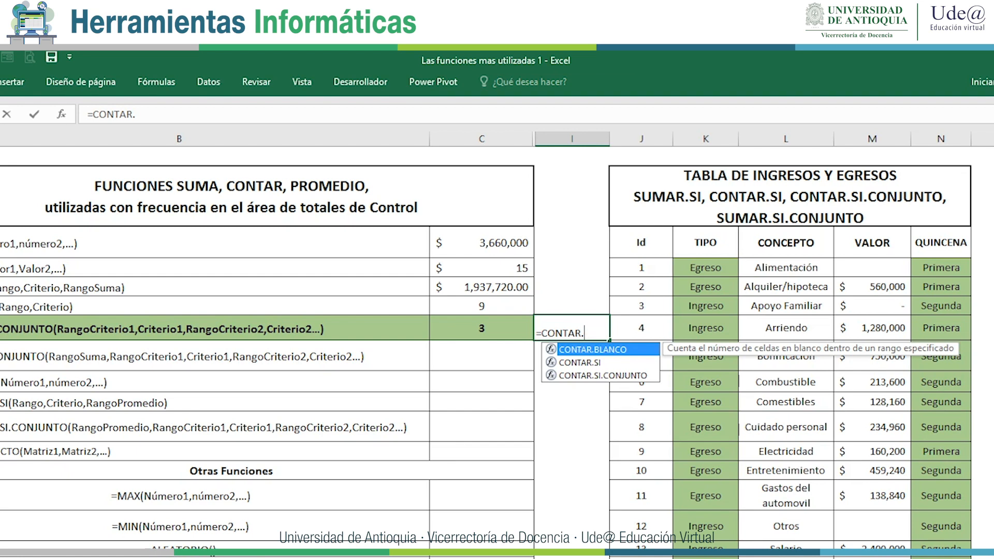
{"action": "key", "text": "Down"}
{"action": "key", "text": "Down"}
{"action": "key", "text": "Tab"}
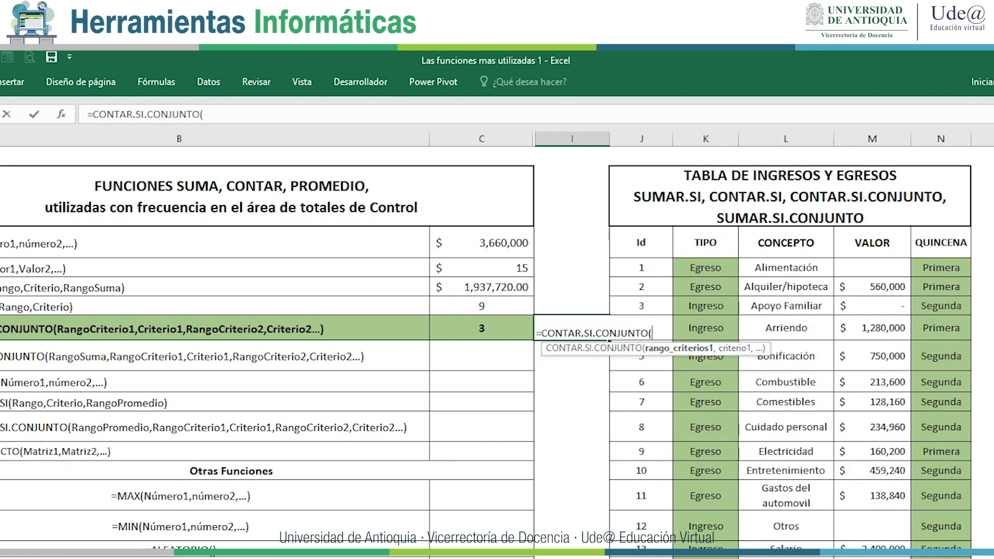
{"action": "left_click_drag", "start_coordinate": [706, 267], "coordinate": [705, 557]}
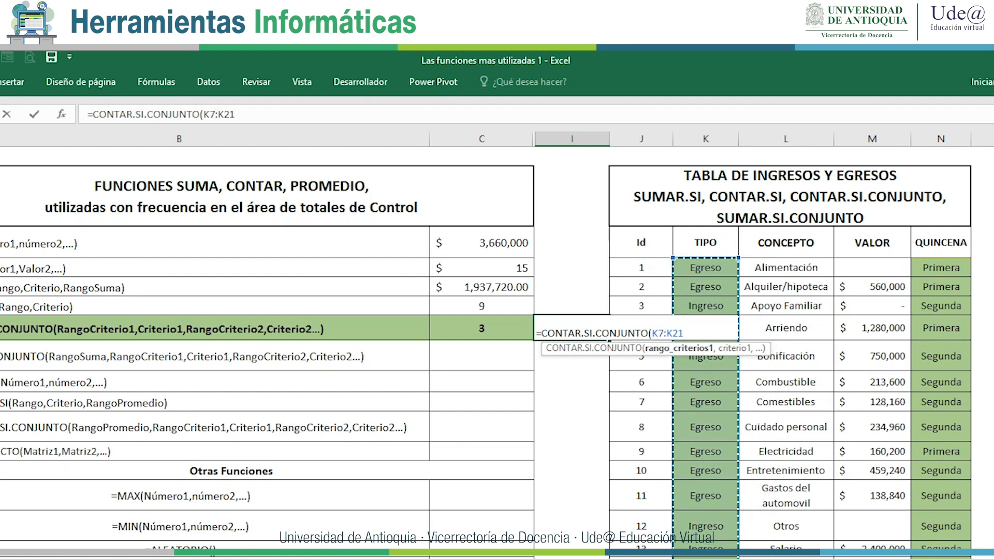
{"action": "type", "text": ",\"eGRESO\""}
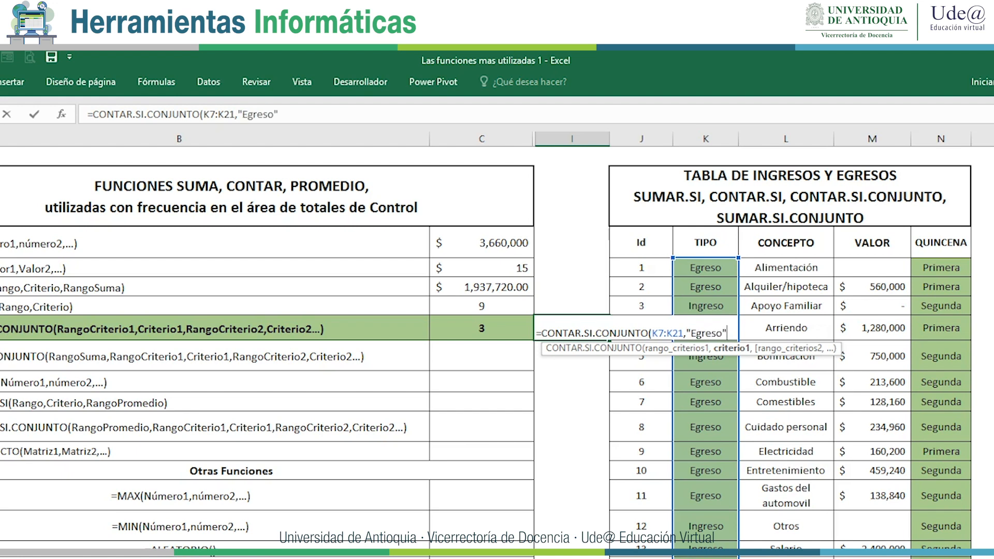
{"action": "type", "text": ","}
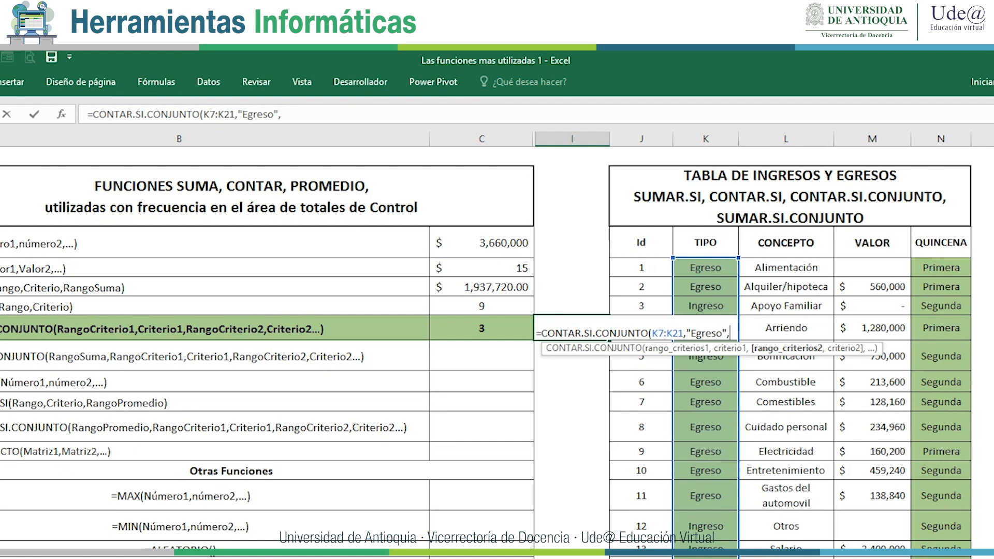
Complete the I10 formula with N7:N21 as the second criteria range and "Segunda" as its criterion.
{"action": "left_click_drag", "start_coordinate": [941, 268], "coordinate": [947, 558]}
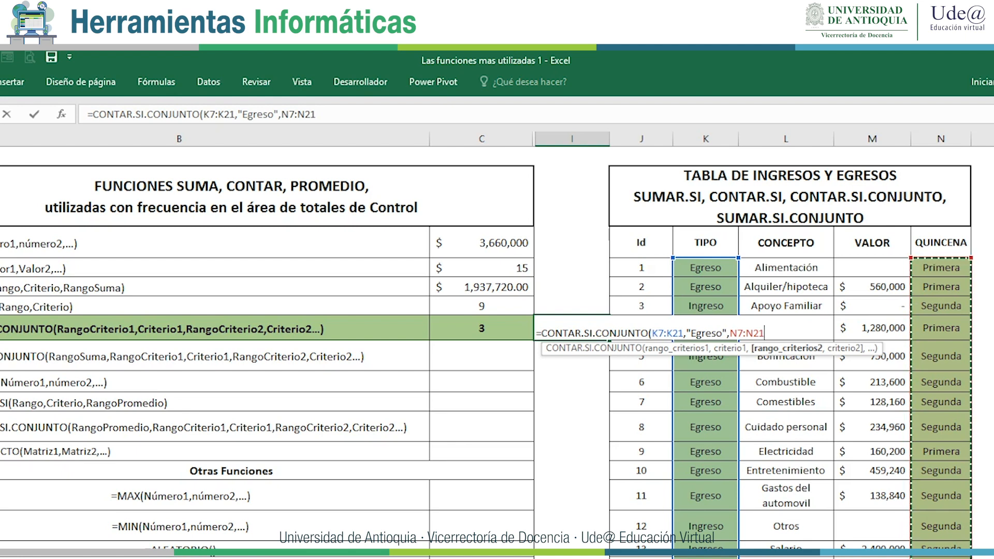
{"action": "type", "text": ","}
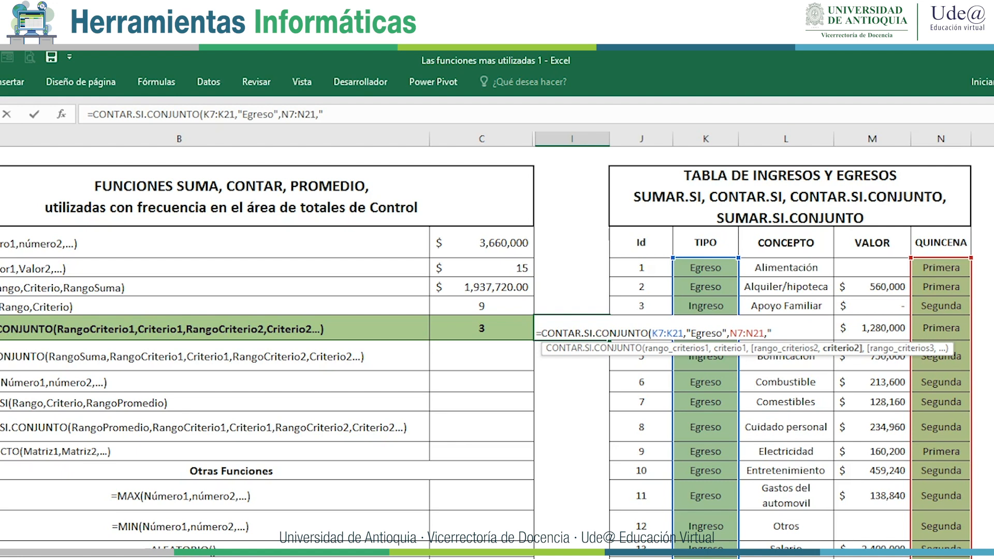
{"action": "type", "text": "Segunda\")"}
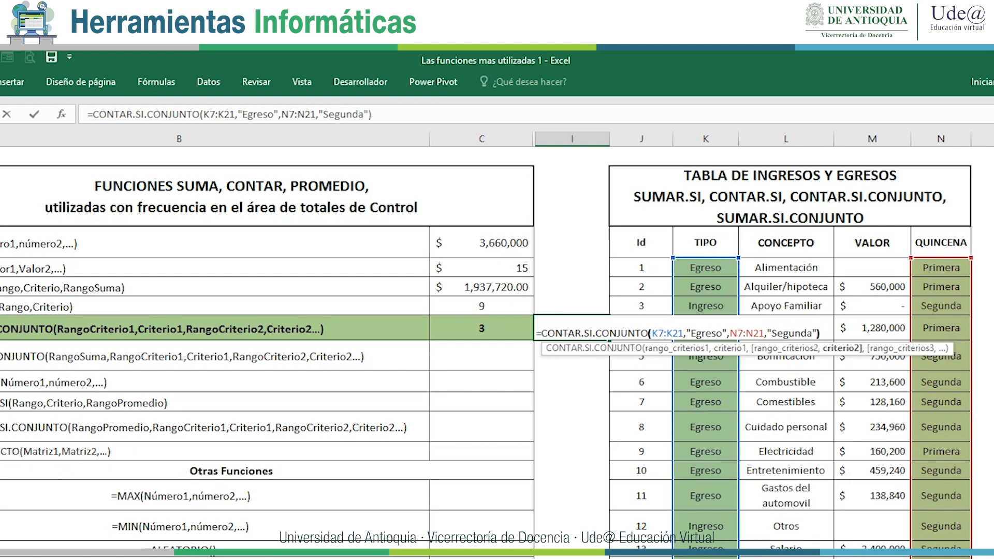
{"action": "key", "text": "Return"}
{"action": "key", "text": "Up"}
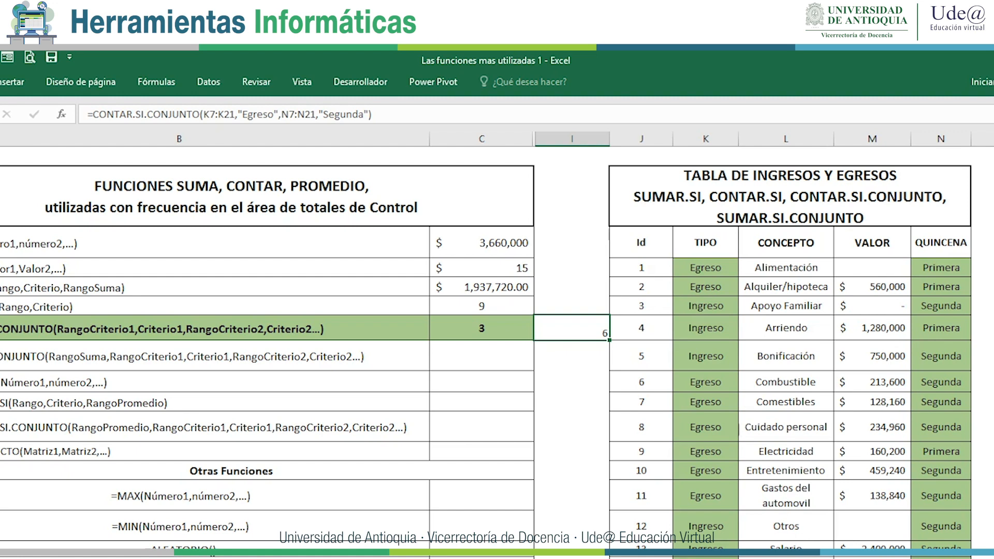
Compare the formula in C10 with the one in I10, and clear I10.
{"action": "key", "text": "Left"}
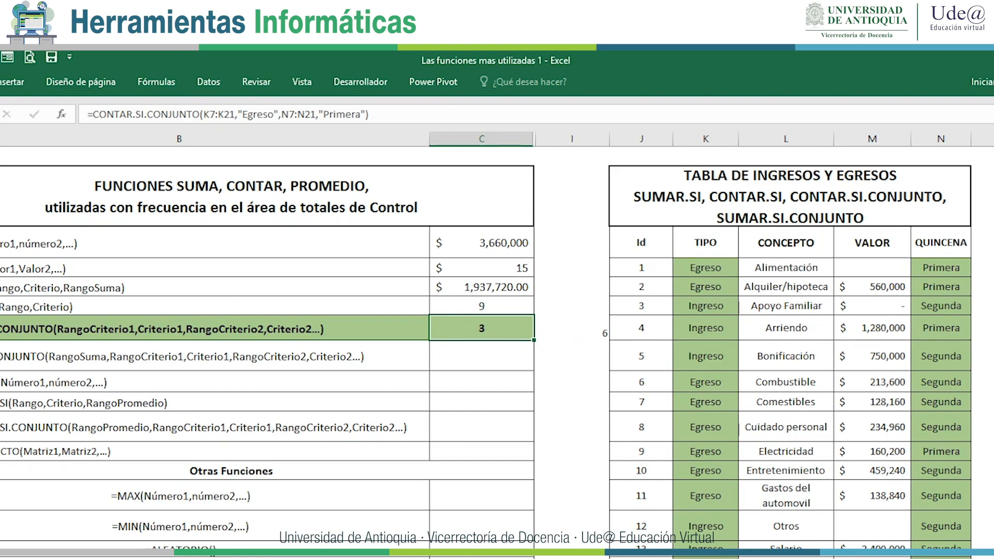
{"action": "key", "text": "Right"}
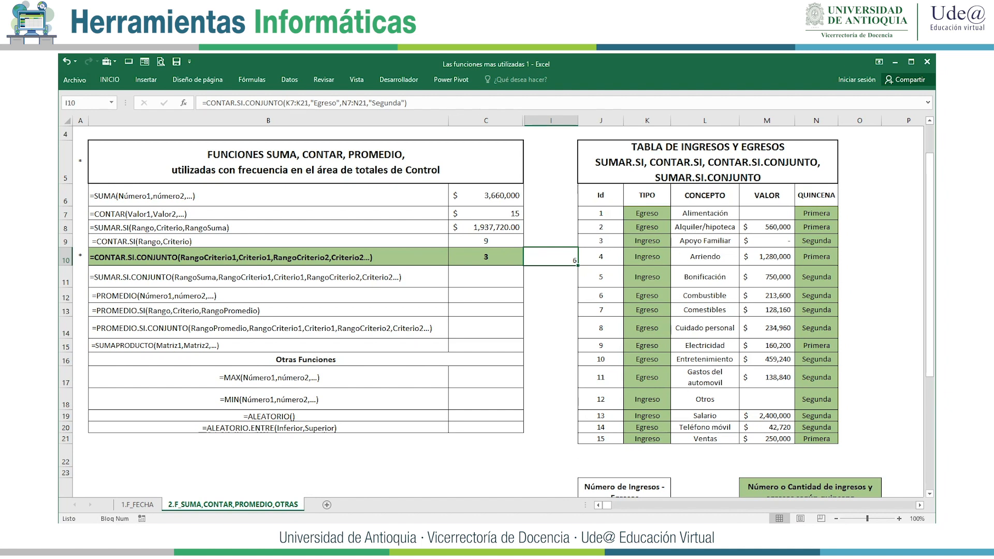
{"action": "key", "text": "Delete"}
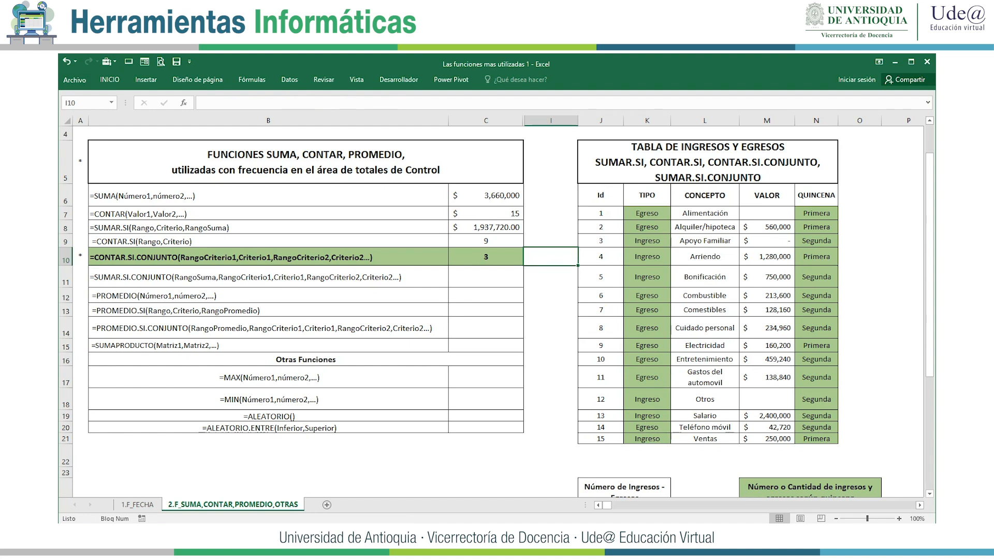
Clear the Ingreso and Egreso counts for Primera and Segunda in N26:O27 of the count-by-quincena table.
{"action": "scroll", "coordinate": [497, 310], "scroll_direction": "down", "scroll_amount": 1}
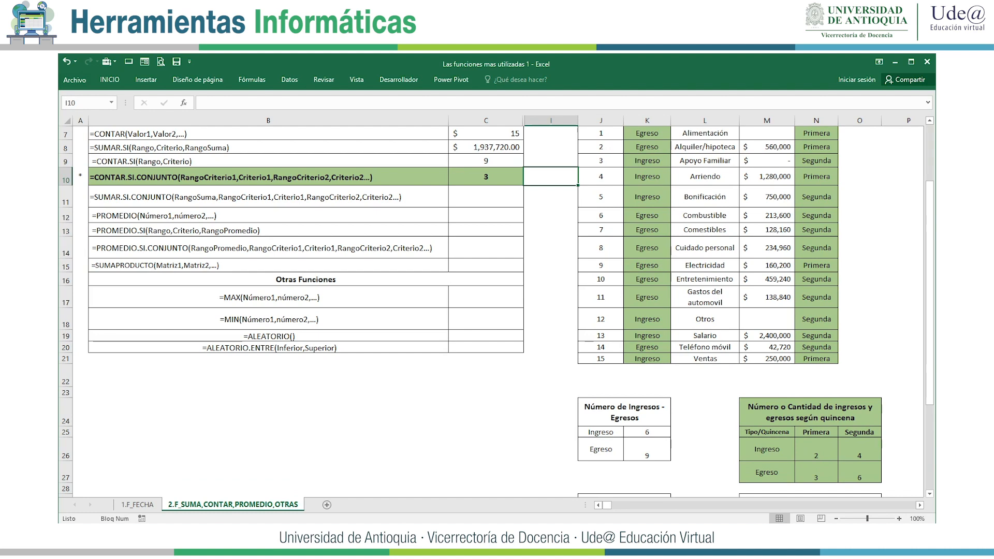
{"action": "left_click_drag", "start_coordinate": [816, 449], "coordinate": [859, 472]}
{"action": "key", "text": "Delete"}
{"action": "left_click", "coordinate": [816, 432]}
Start a CONTAR.SI.CONJUNTO formula in N26 with the absolute range $K$7:$K$21 as the first criteria range.
{"action": "scroll", "coordinate": [497, 310], "scroll_direction": "right", "scroll_amount": 2}
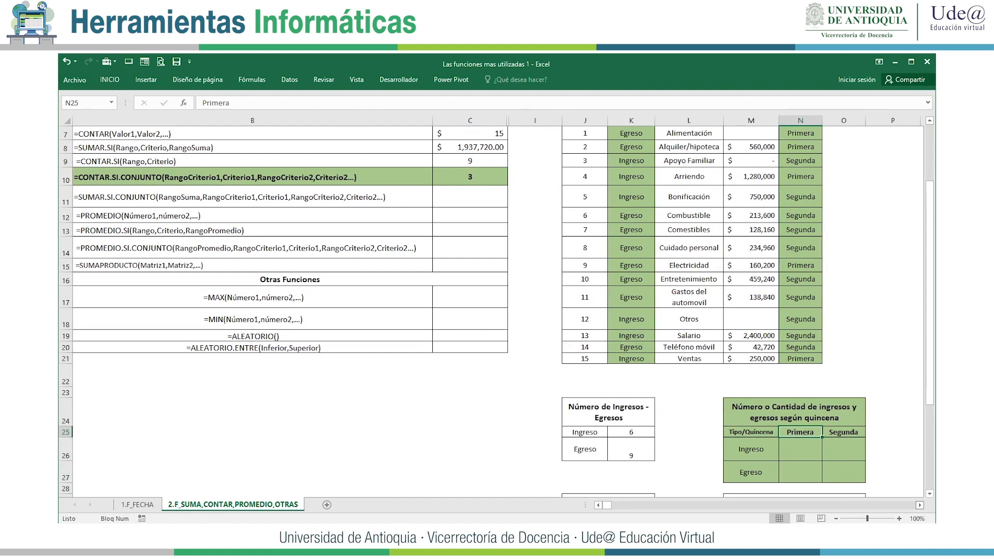
{"action": "left_click", "coordinate": [440, 449]}
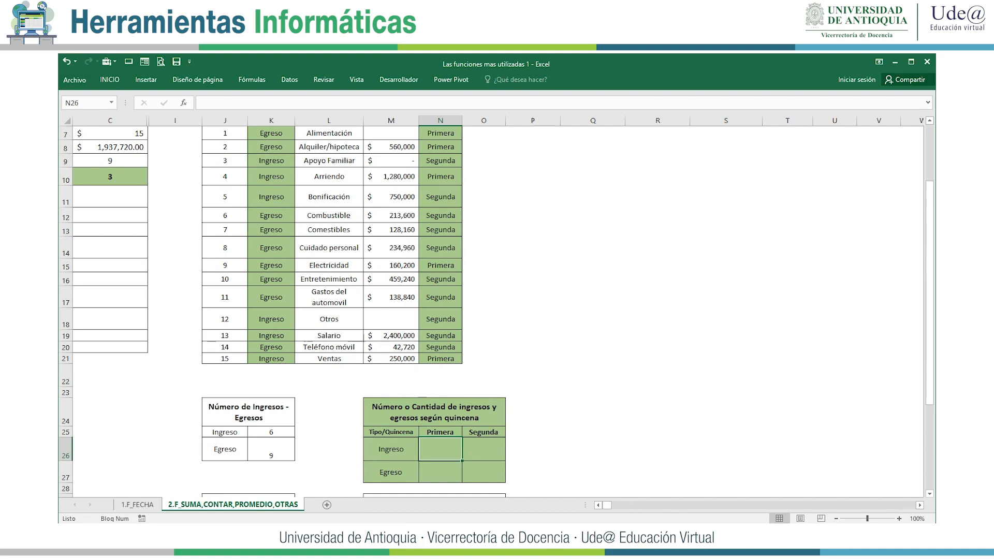
{"action": "scroll", "coordinate": [492, 305], "scroll_direction": "down", "scroll_amount": 1}
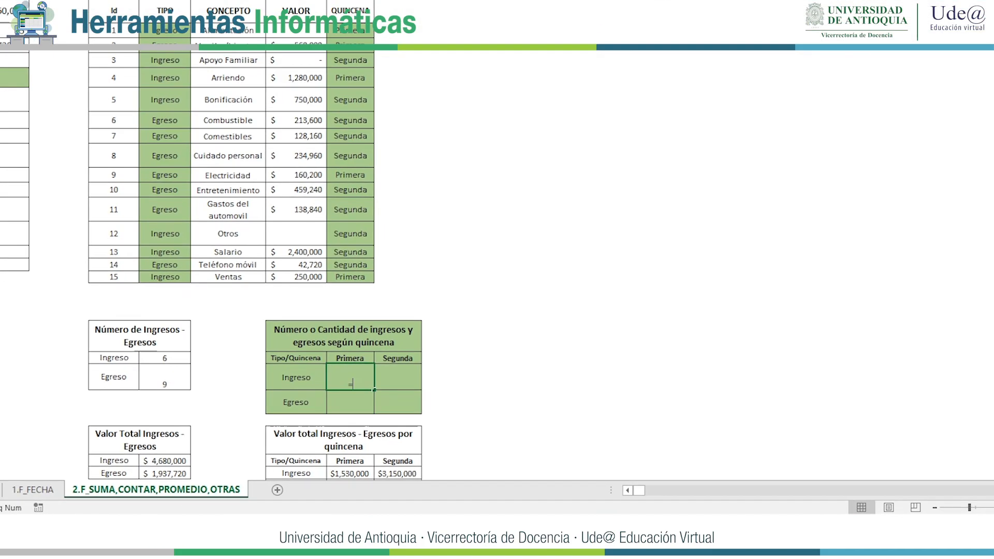
{"action": "type", "text": "=CON"}
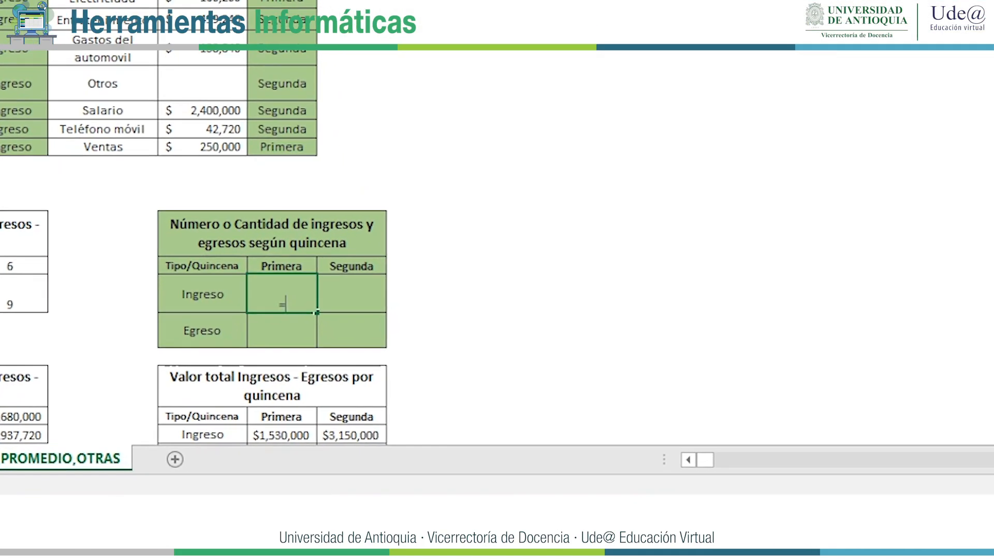
{"action": "type", "text": "TAR.SI.C"}
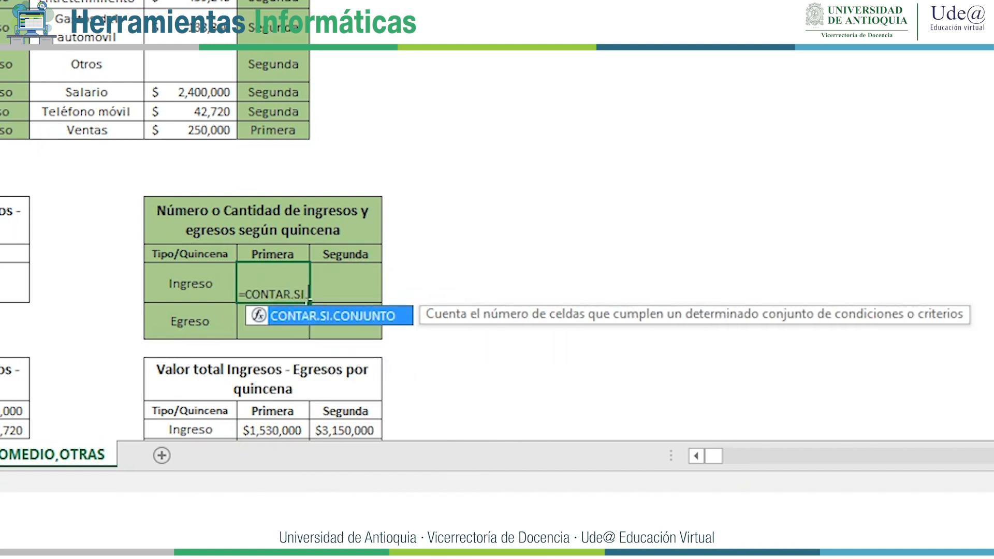
{"action": "type", "text": "ON"}
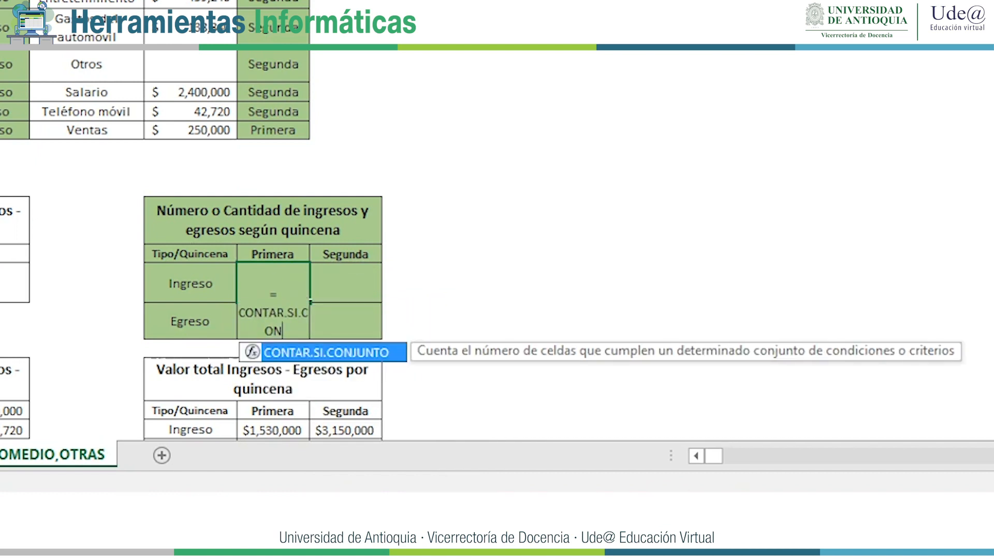
{"action": "key", "text": "Tab"}
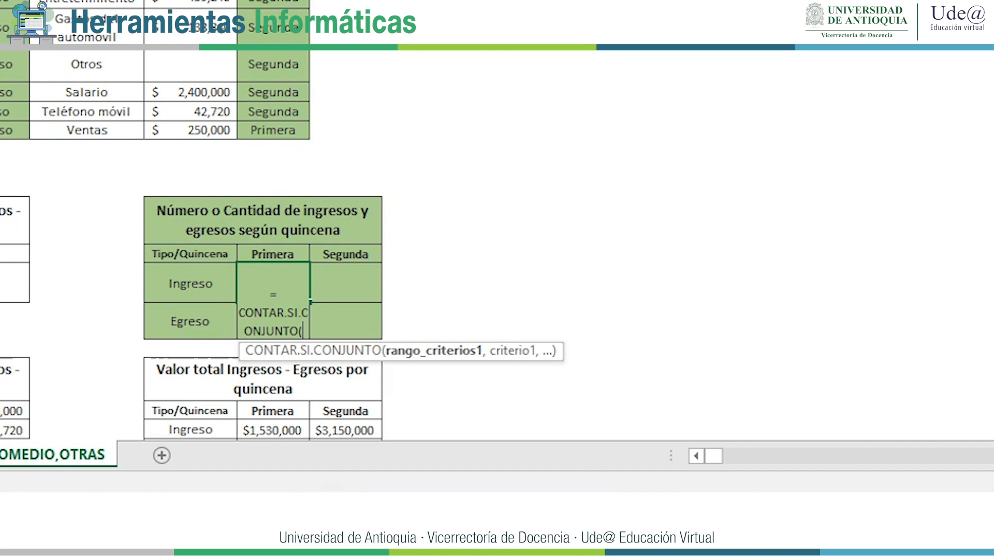
{"action": "scroll", "coordinate": [192, 248], "scroll_direction": "down", "scroll_amount": 1}
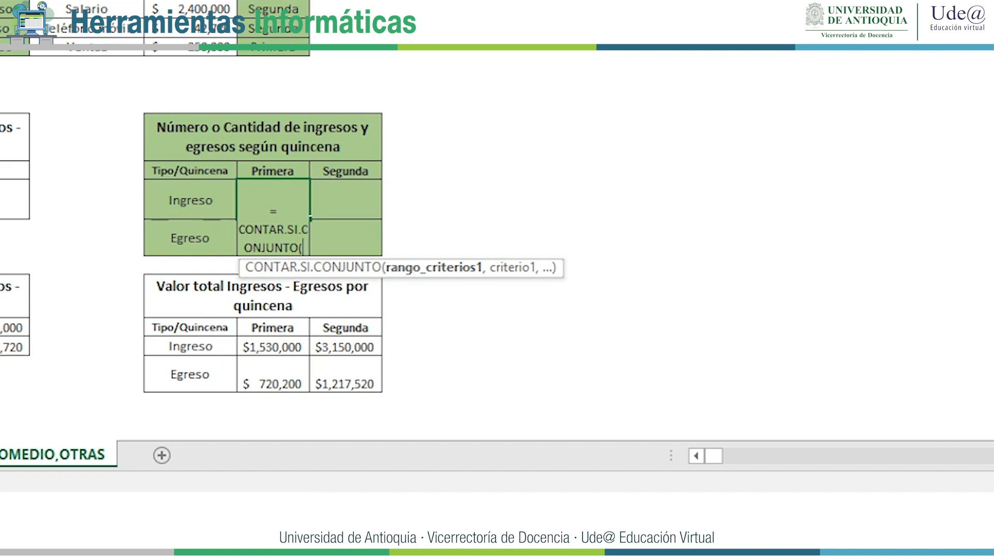
{"action": "left_click_drag", "start_coordinate": [5, 48], "coordinate": [6, 0]}
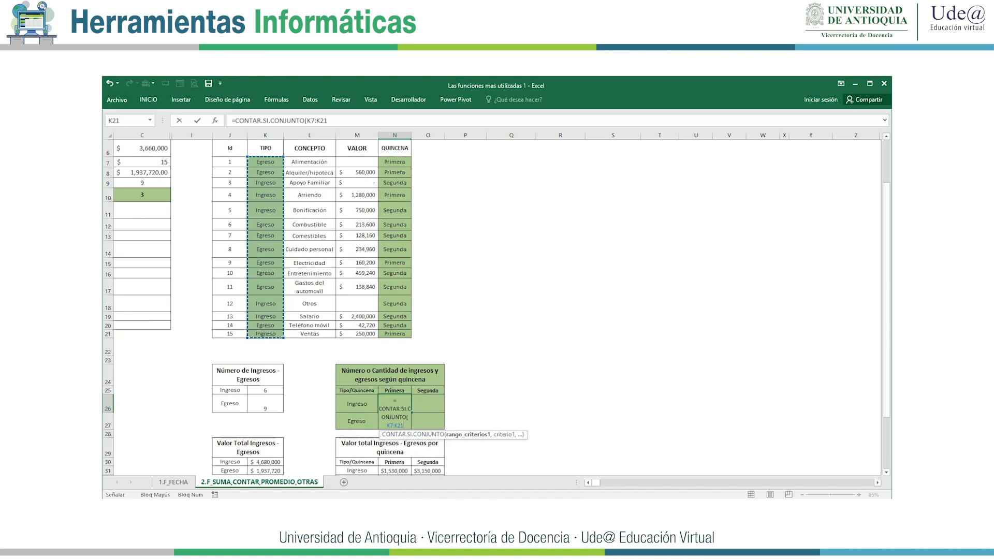
{"action": "key", "text": "F4"}
{"action": "type", "text": ","}
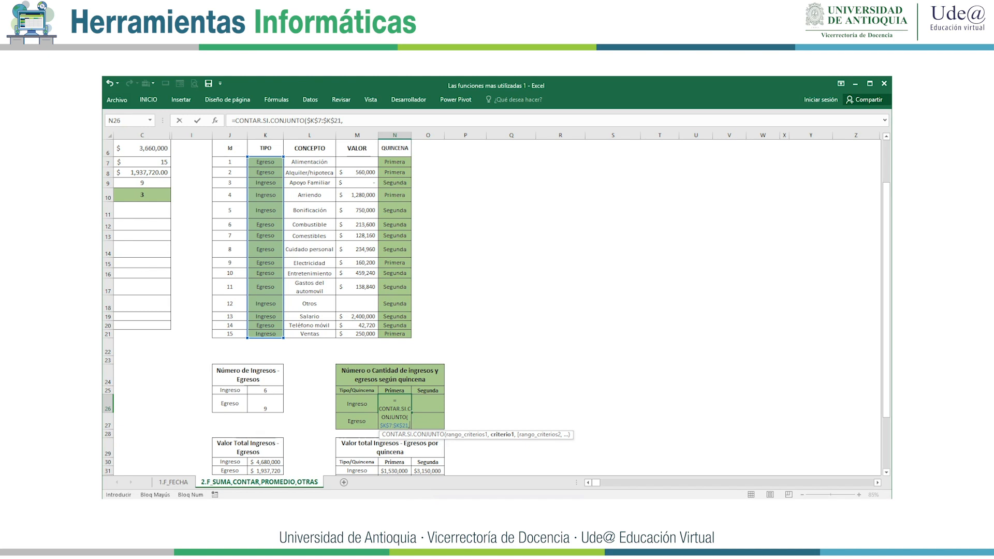
Add $M26 as the first criterion and the absolute range $N$7:$N$21 as the second criteria range in the N26 formula.
{"action": "left_click", "coordinate": [356, 404]}
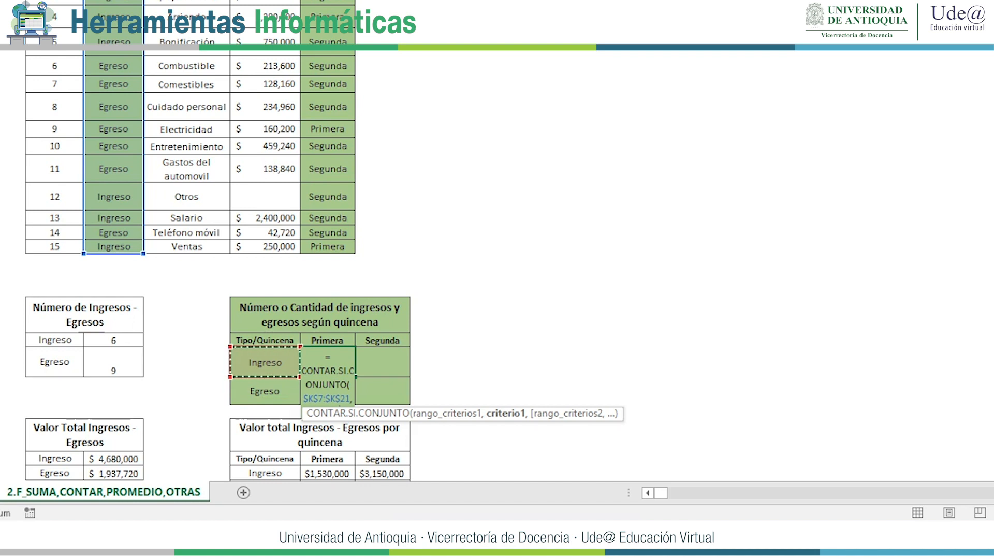
{"action": "type", "text": ","}
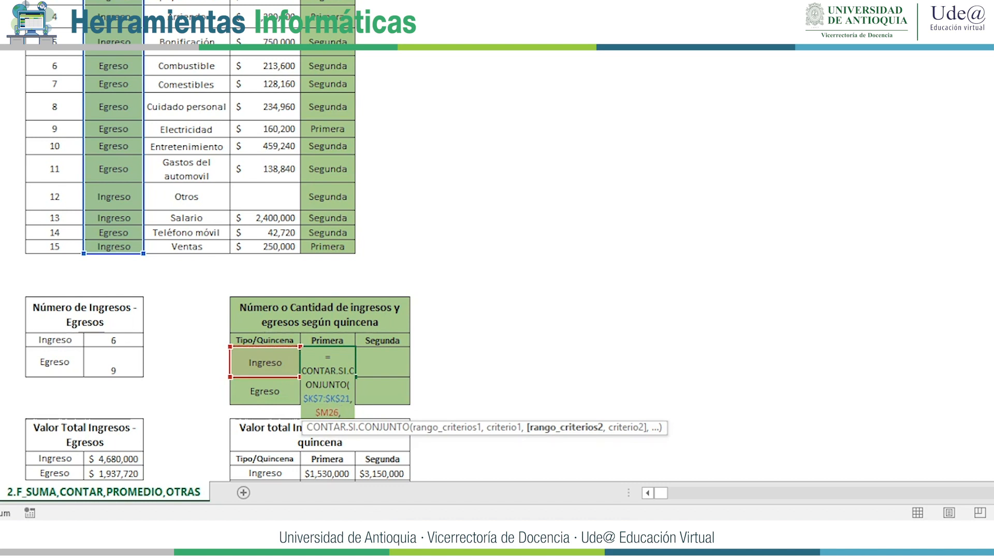
{"action": "left_click_drag", "start_coordinate": [327, 0], "coordinate": [327, 233]}
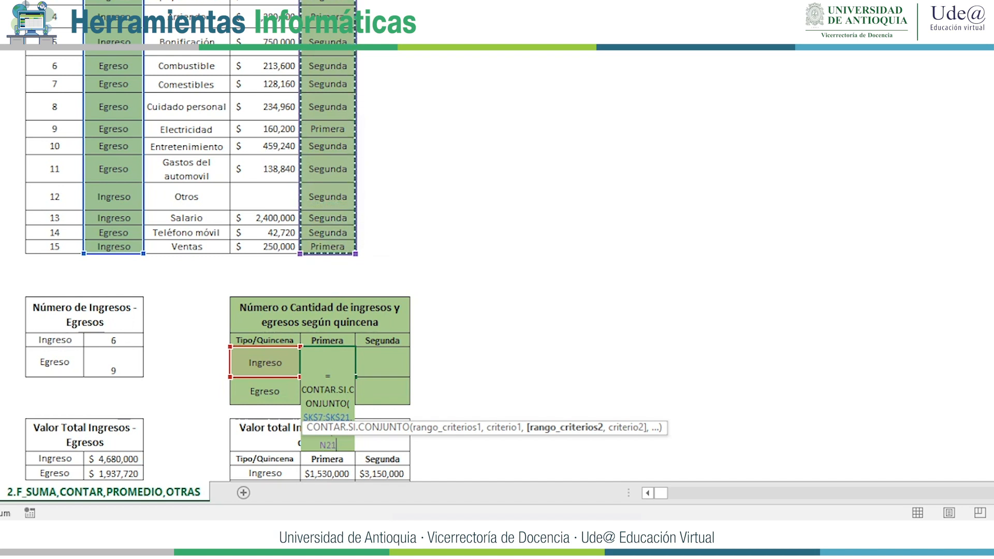
{"action": "key", "text": "F4"}
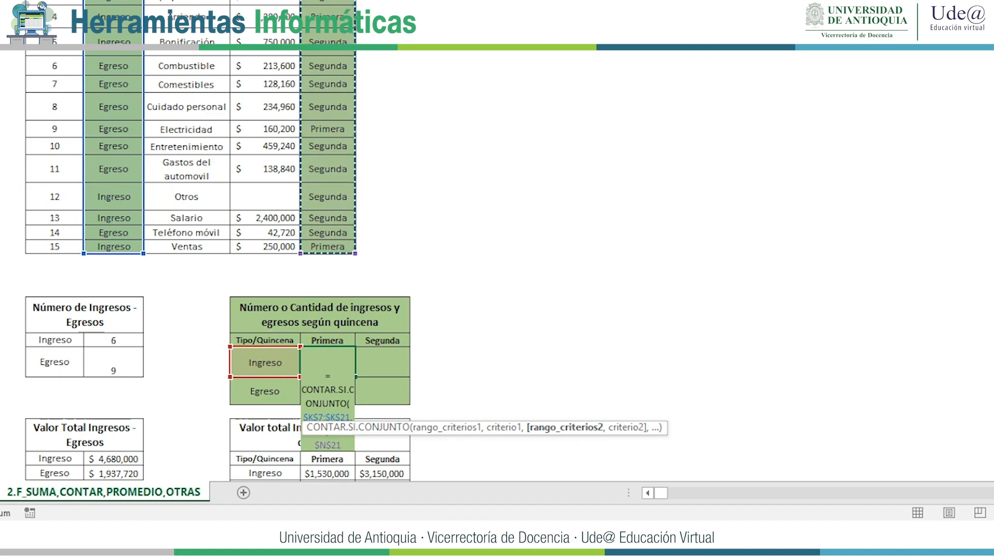
{"action": "type", "text": ","}
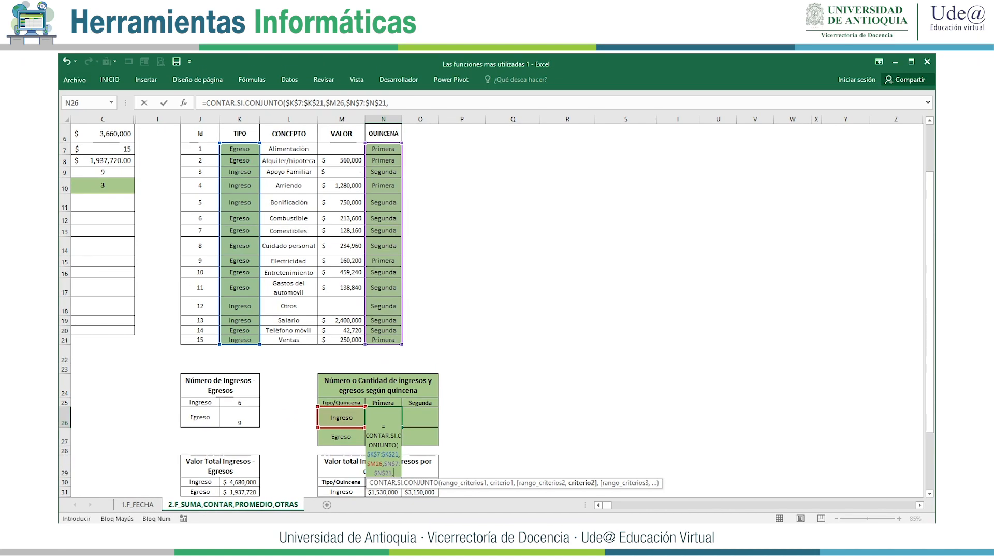
Complete the N26 formula with N$25 as the second criterion and fill it across the table through O27.
{"action": "left_click", "coordinate": [383, 403]}
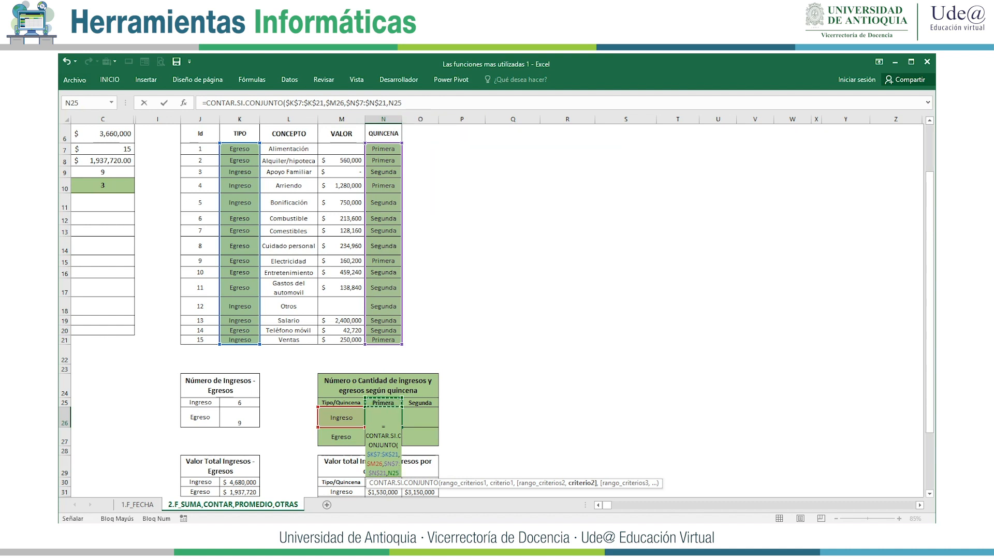
{"action": "key", "text": "F4"}
{"action": "key", "text": "F4"}
{"action": "type", "text": ")"}
{"action": "key", "text": "Return"}
{"action": "key", "text": "Up"}
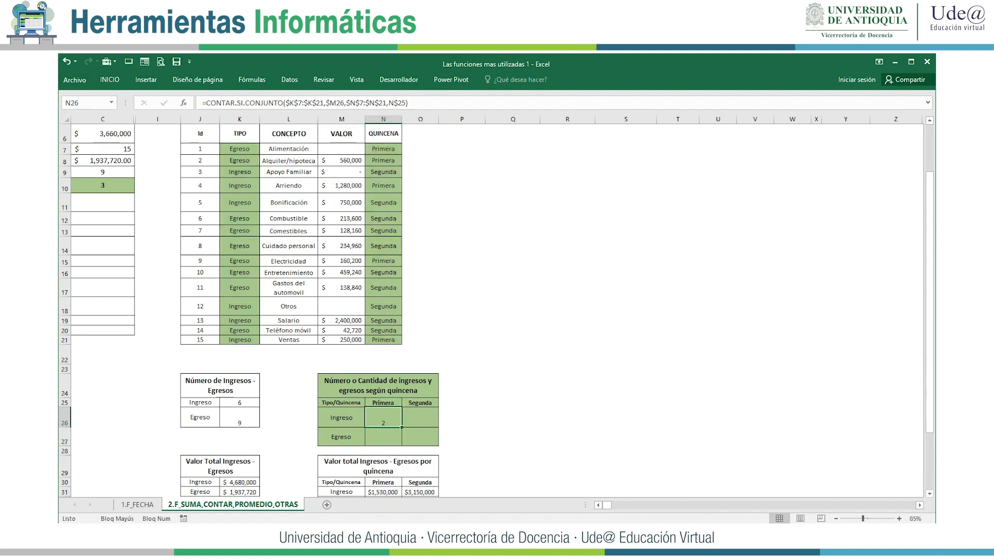
{"action": "left_click_drag", "start_coordinate": [401, 426], "coordinate": [438, 445]}
{"action": "left_click", "coordinate": [383, 417]}
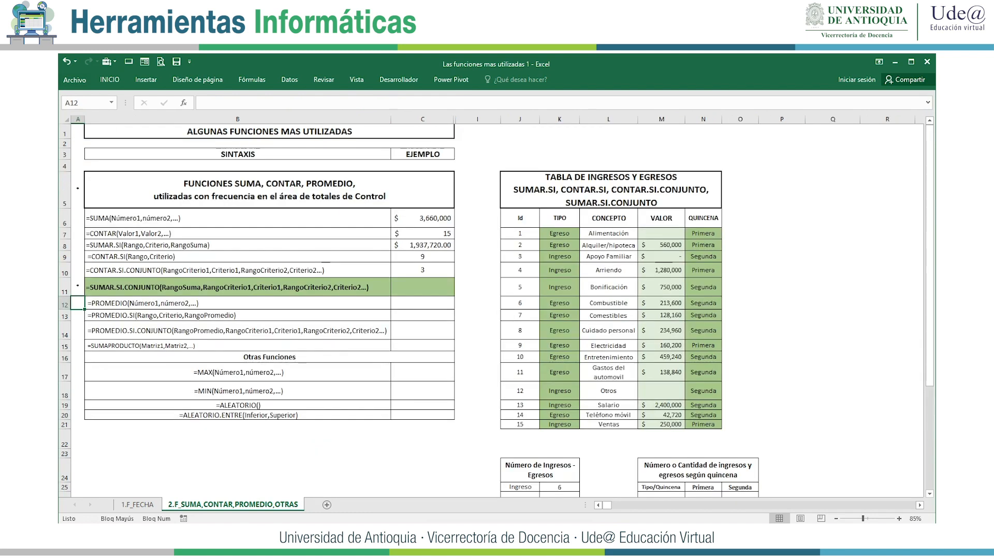
{"action": "left_click", "coordinate": [77, 288]}
{"action": "left_click", "coordinate": [77, 270]}
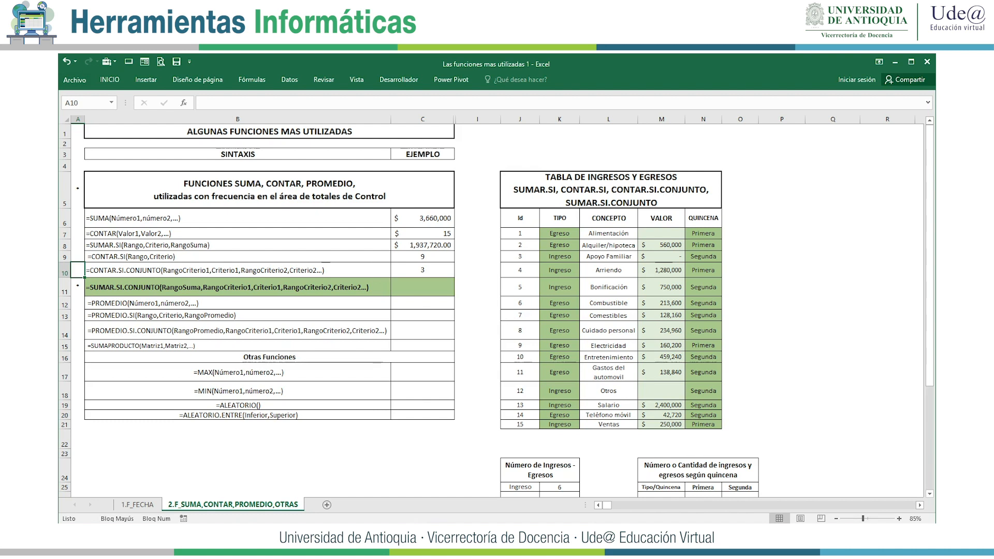
Start a SUMAR.SI.CONJUNTO formula in C11 with the VALOR range M7:M21 as the sum range.
{"action": "left_click", "coordinate": [77, 287]}
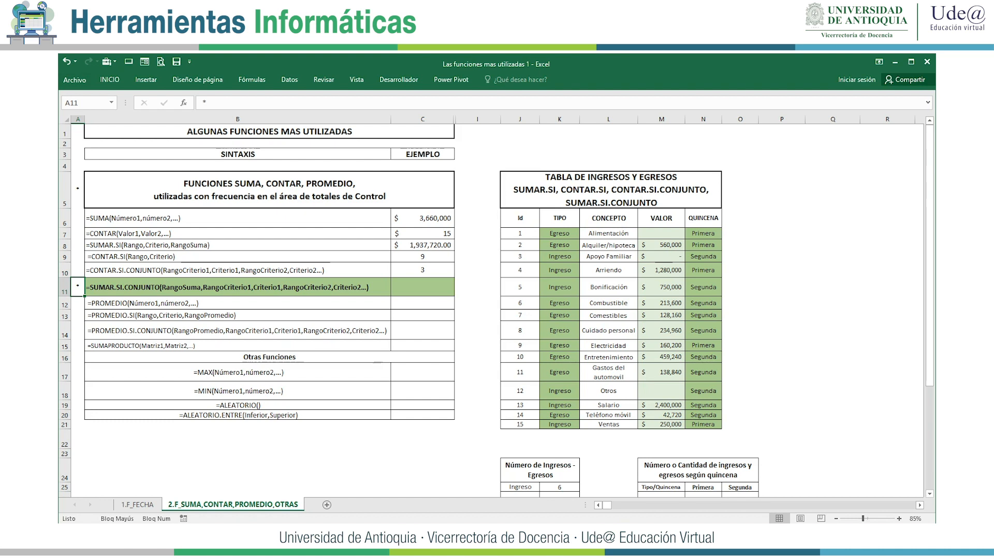
{"action": "left_click", "coordinate": [422, 287]}
{"action": "type", "text": "="}
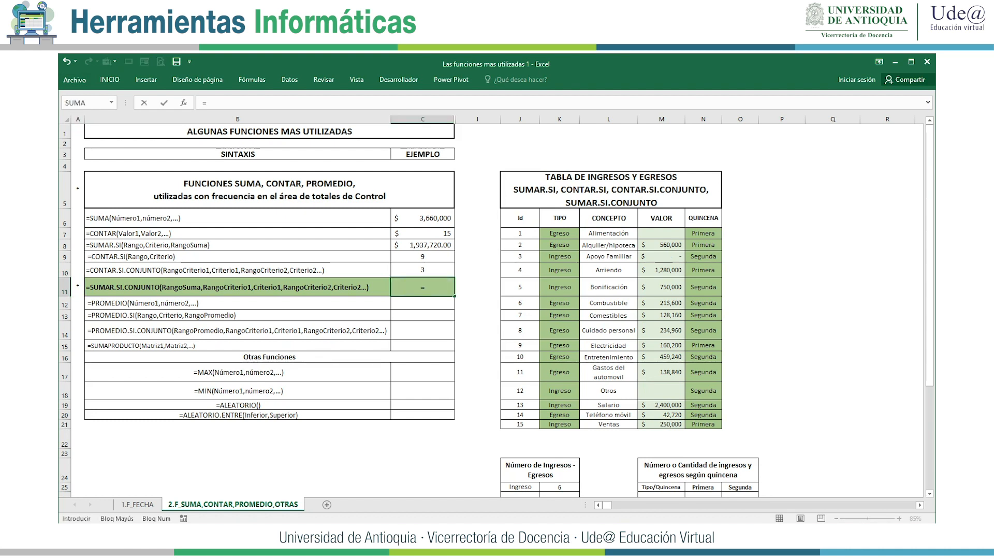
{"action": "type", "text": "SUMAR.SI."}
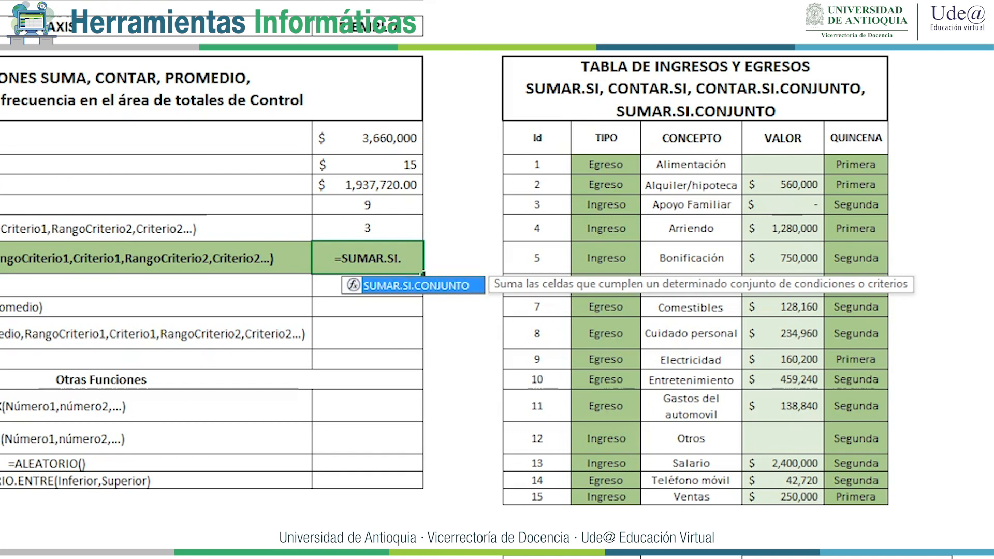
{"action": "key", "text": "Tab"}
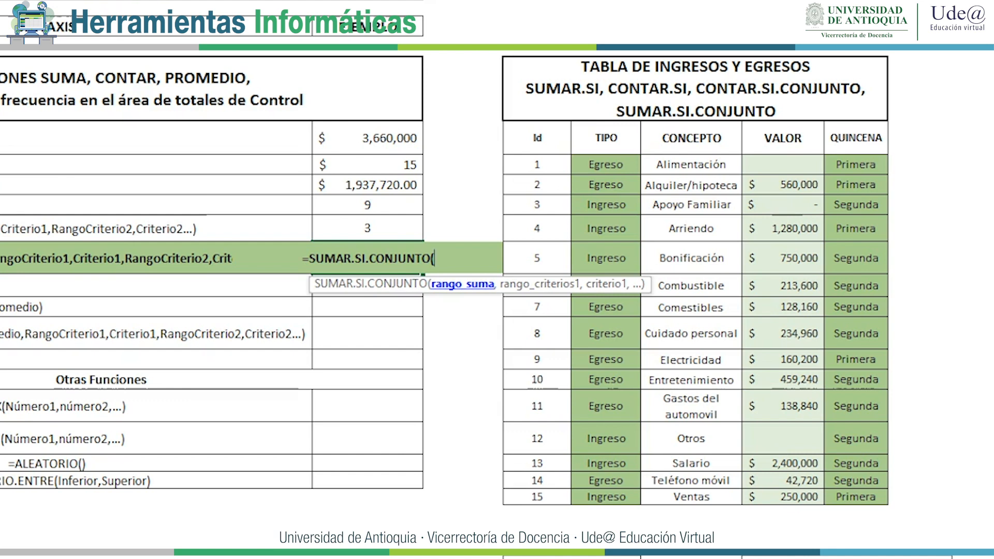
{"action": "left_click_drag", "start_coordinate": [782, 164], "coordinate": [797, 497]}
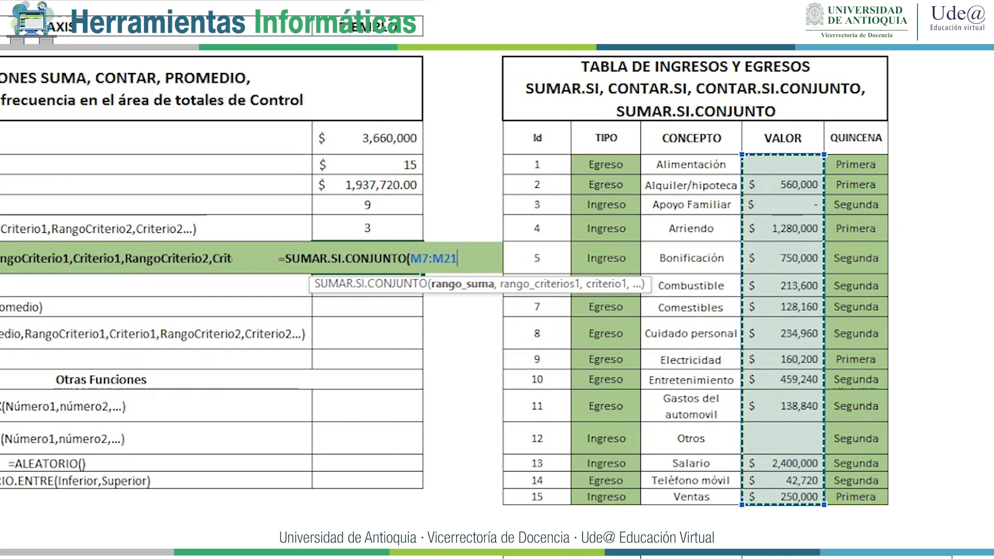
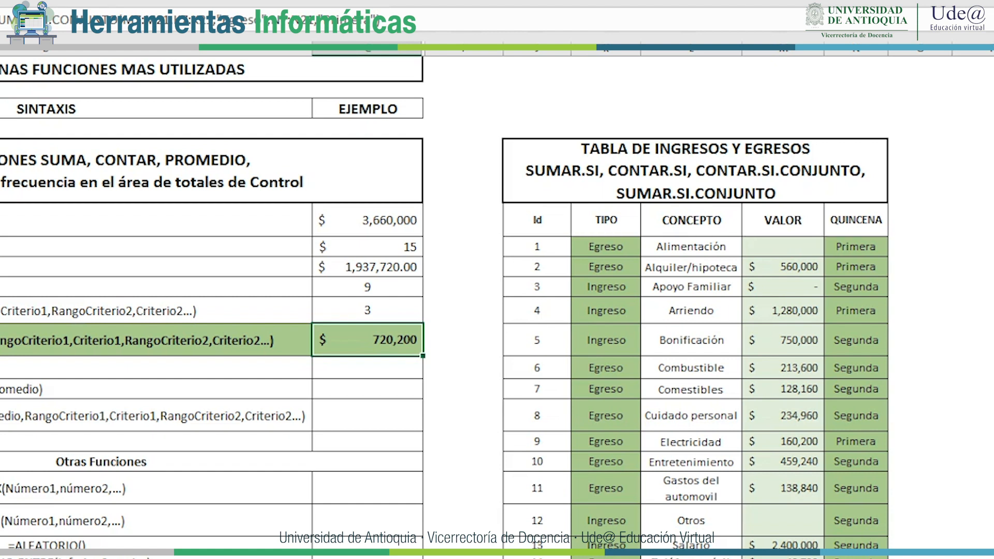
Clear the Ingreso and Egreso totals for Primera and Segunda in N31:O32 of the total-value-by-quincena table.
{"action": "scroll", "coordinate": [445, 295], "scroll_direction": "down", "scroll_amount": 4}
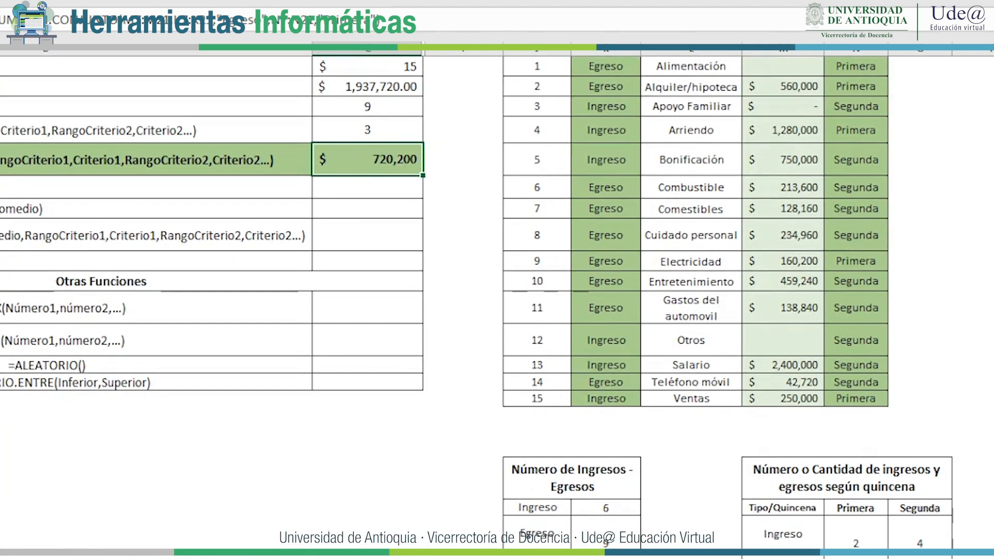
{"action": "scroll", "coordinate": [497, 290], "scroll_direction": "down", "scroll_amount": 3}
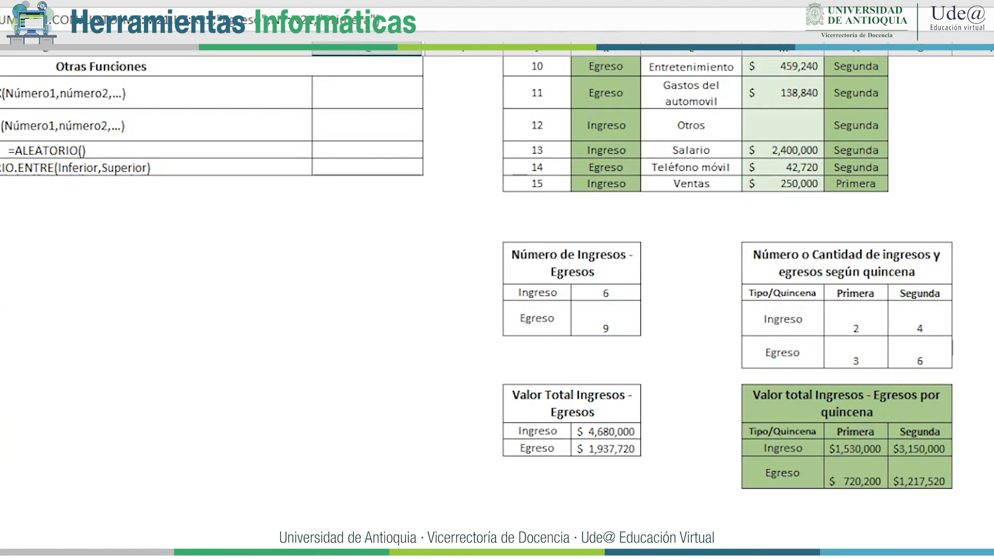
{"action": "left_click_drag", "start_coordinate": [855, 448], "coordinate": [920, 474]}
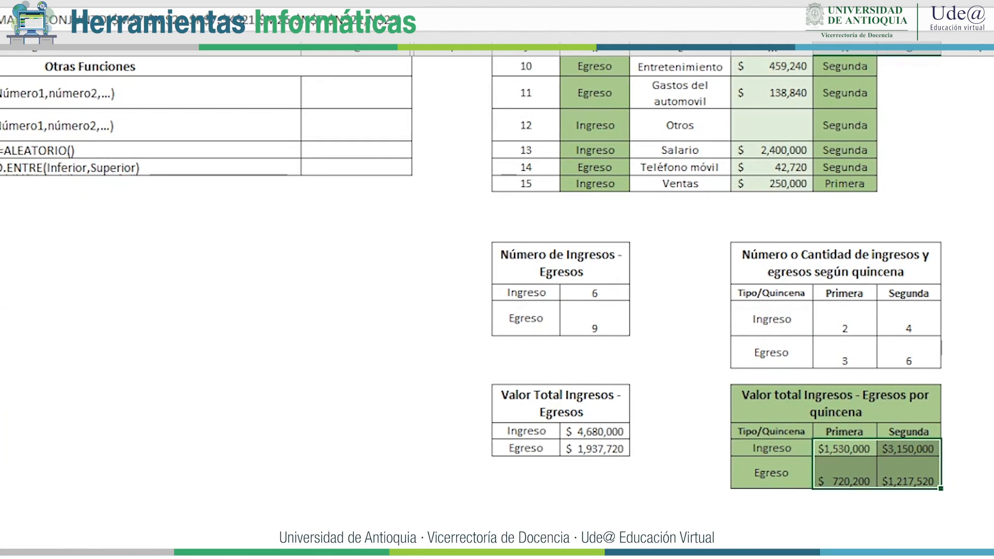
{"action": "key", "text": "Delete"}
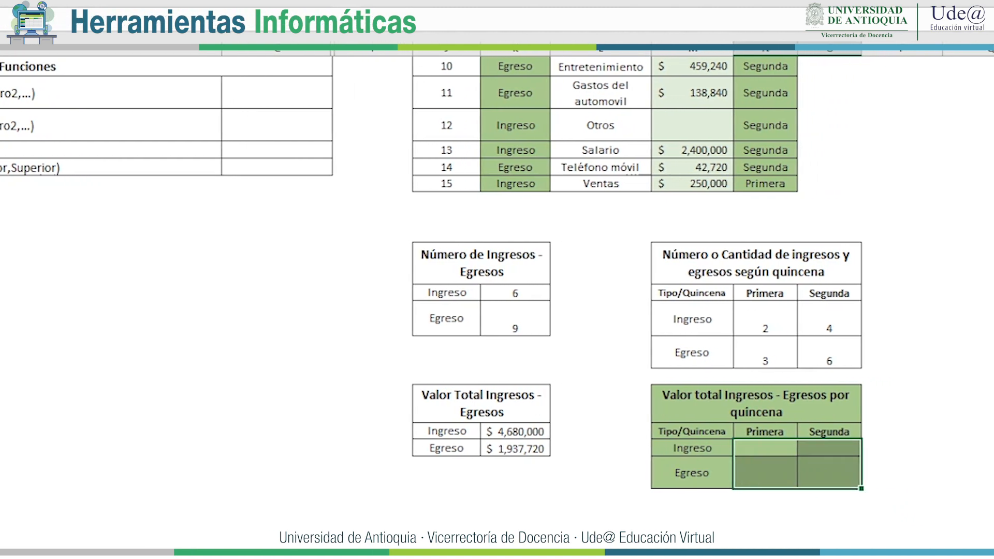
{"action": "left_click", "coordinate": [765, 448]}
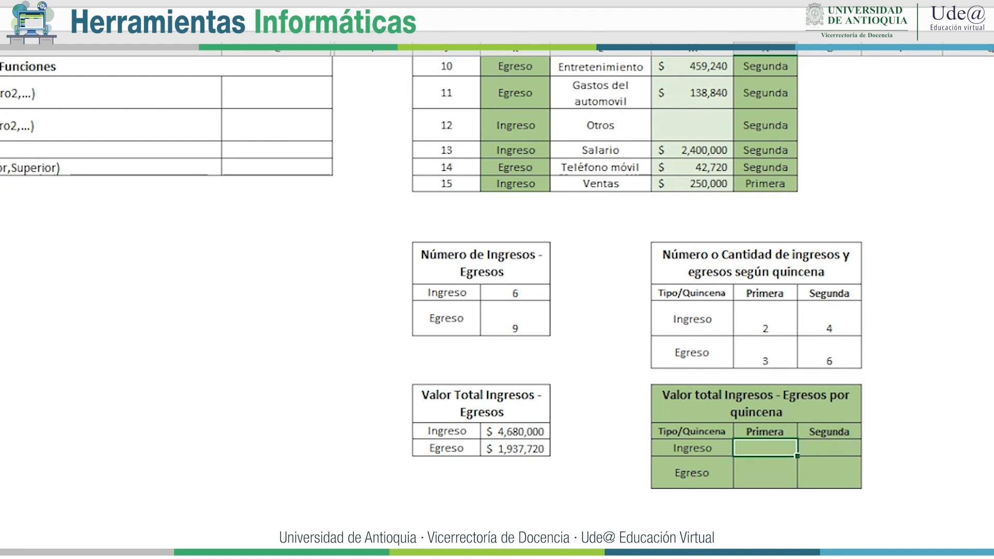
{"action": "left_click", "coordinate": [765, 432]}
{"action": "left_click", "coordinate": [829, 431]}
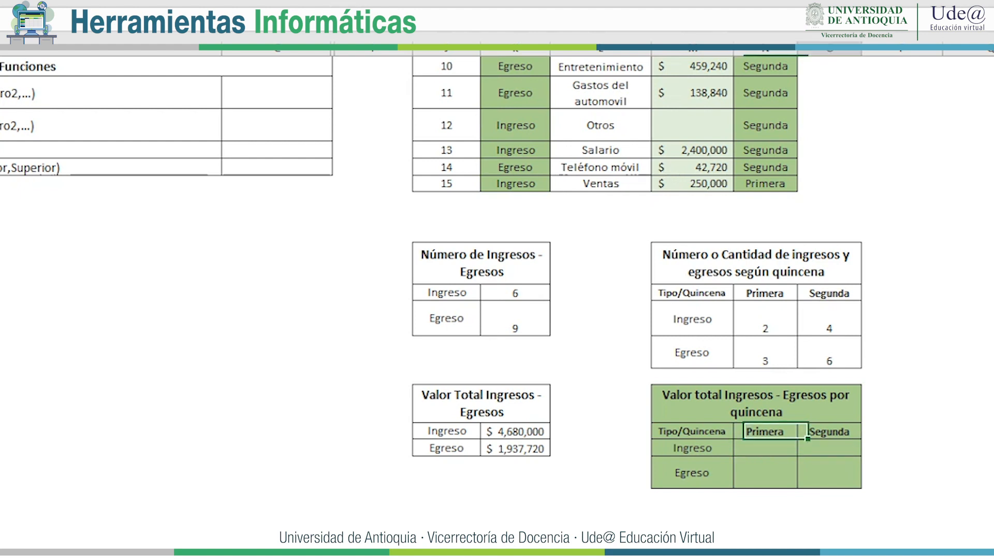
{"action": "left_click", "coordinate": [692, 447]}
{"action": "left_click", "coordinate": [692, 472]}
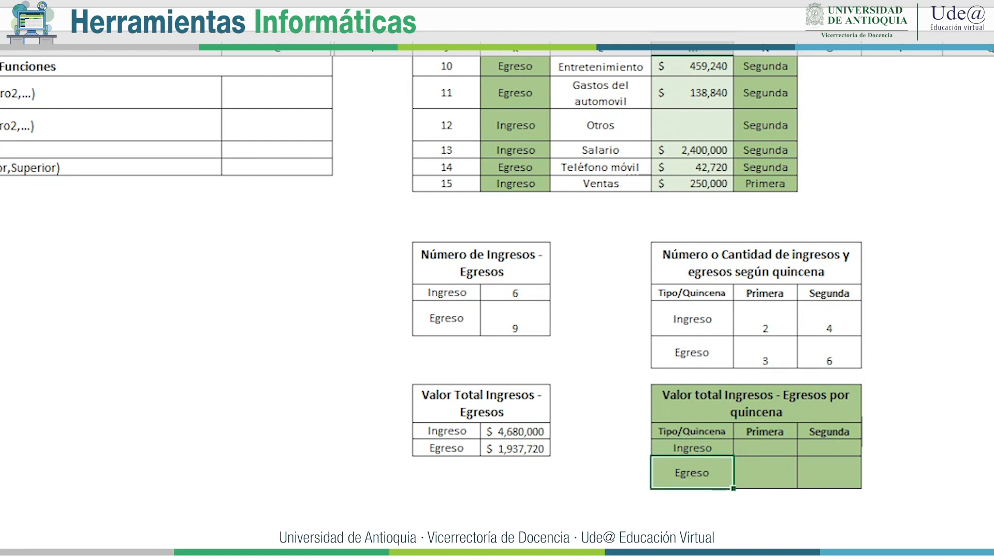
Start a SUMAR.SI.CONJUNTO formula in N31, the Ingreso total for Primera.
{"action": "left_click", "coordinate": [764, 447]}
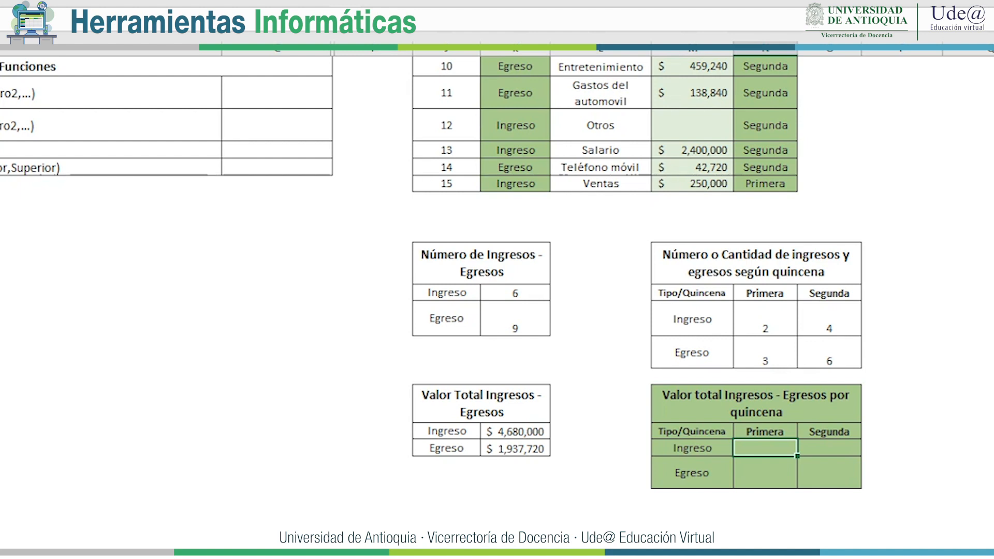
{"action": "type", "text": "=c"}
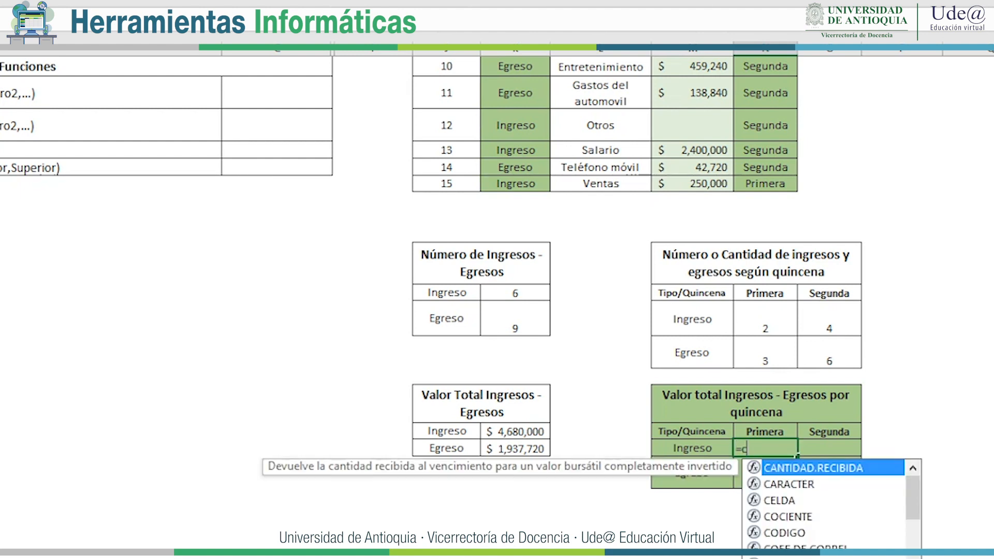
{"action": "type", "text": "on"}
{"action": "key", "text": "BackSpace"}
{"action": "key", "text": "BackSpace"}
{"action": "type", "text": "s"}
{"action": "key", "text": "BackSpace"}
{"action": "key", "text": "BackSpace"}
{"action": "type", "text": "sumar."}
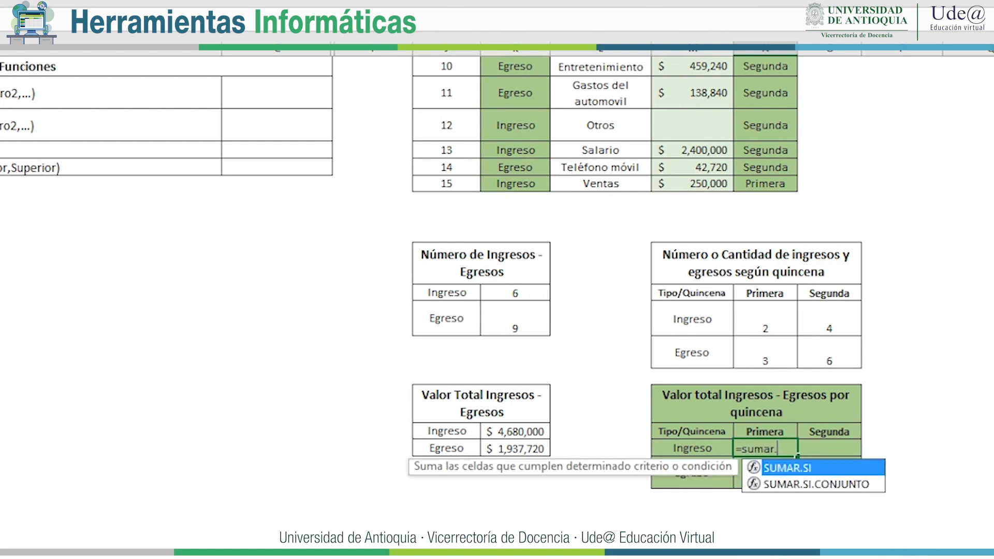
{"action": "key", "text": "Down"}
{"action": "key", "text": "Tab"}
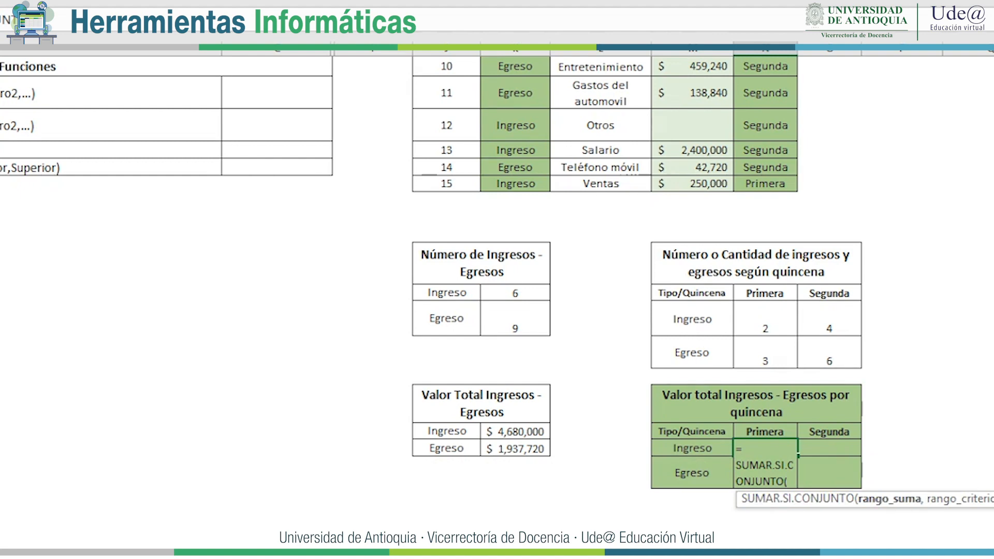
Add the absolute range $M$7:$M$21 as the sum range and $K$7:$K$21 as the first criteria range in the N31 formula.
{"action": "scroll", "coordinate": [605, 290], "scroll_direction": "up", "scroll_amount": 5}
{"action": "left_click_drag", "start_coordinate": [715, 185], "coordinate": [714, 516]}
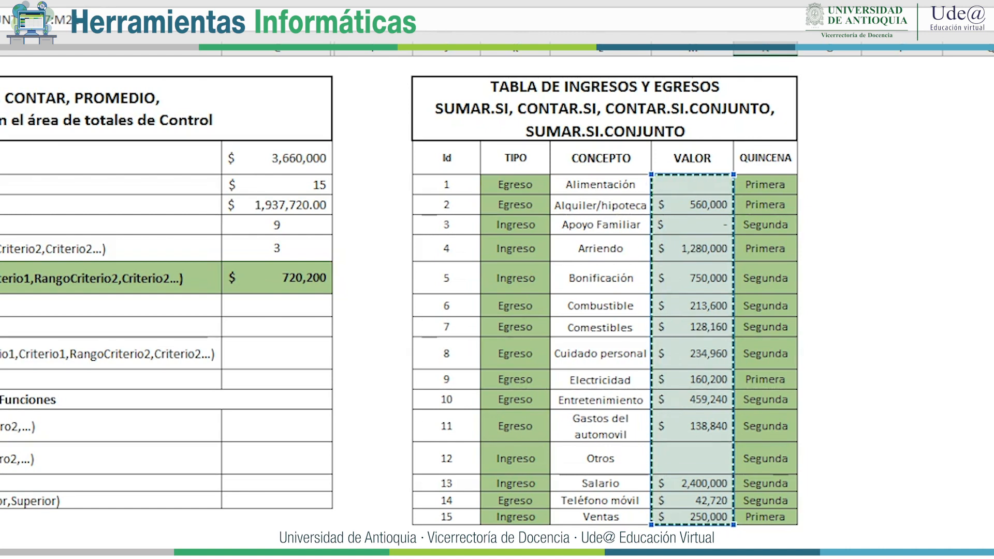
{"action": "scroll", "coordinate": [570, 290], "scroll_direction": "down", "scroll_amount": 7}
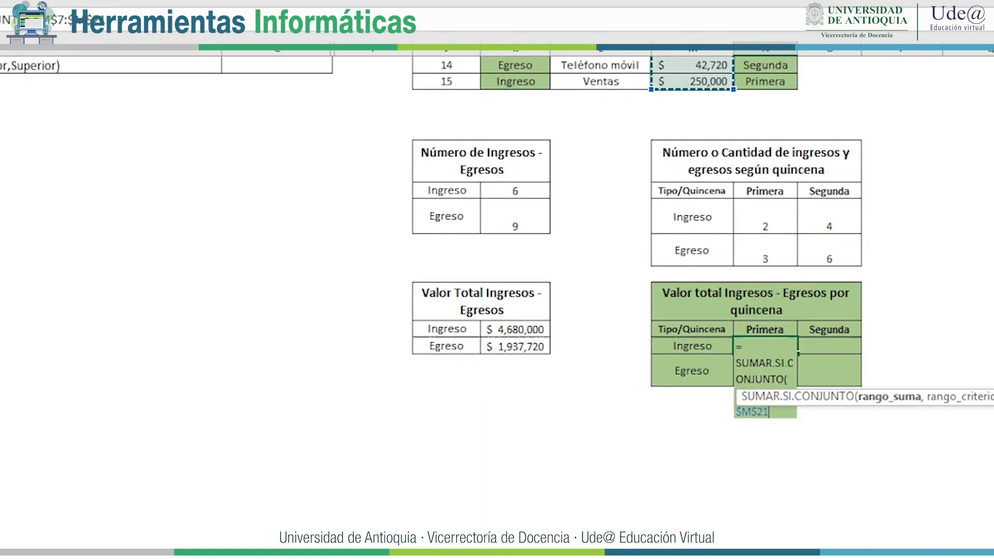
{"action": "type", "text": ","}
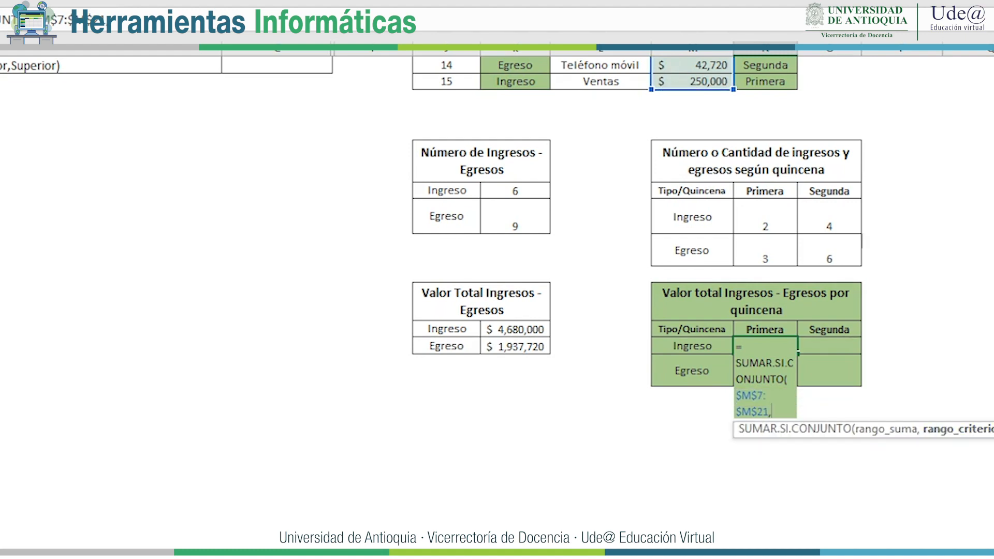
{"action": "scroll", "coordinate": [600, 258], "scroll_direction": "up", "scroll_amount": 4}
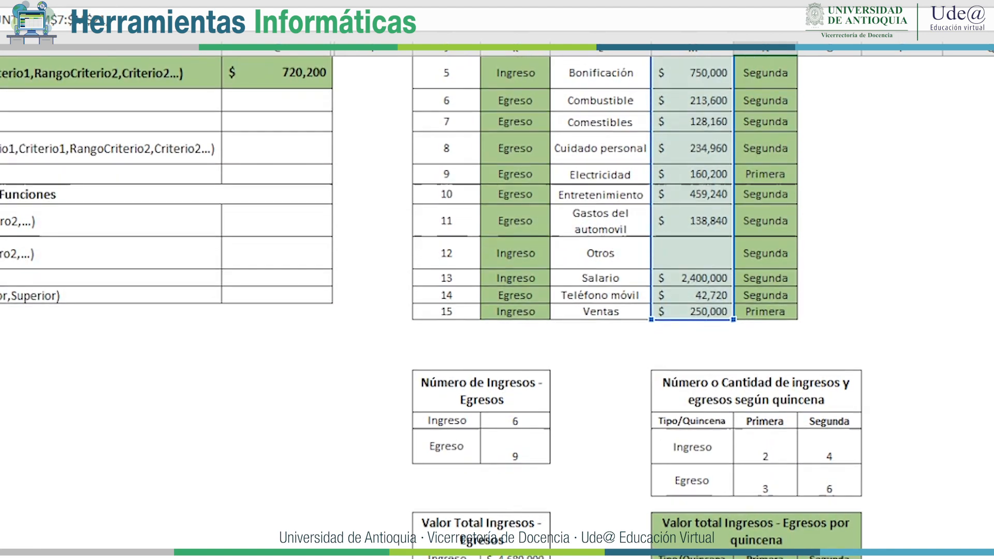
{"action": "scroll", "coordinate": [600, 279], "scroll_direction": "up", "scroll_amount": 2}
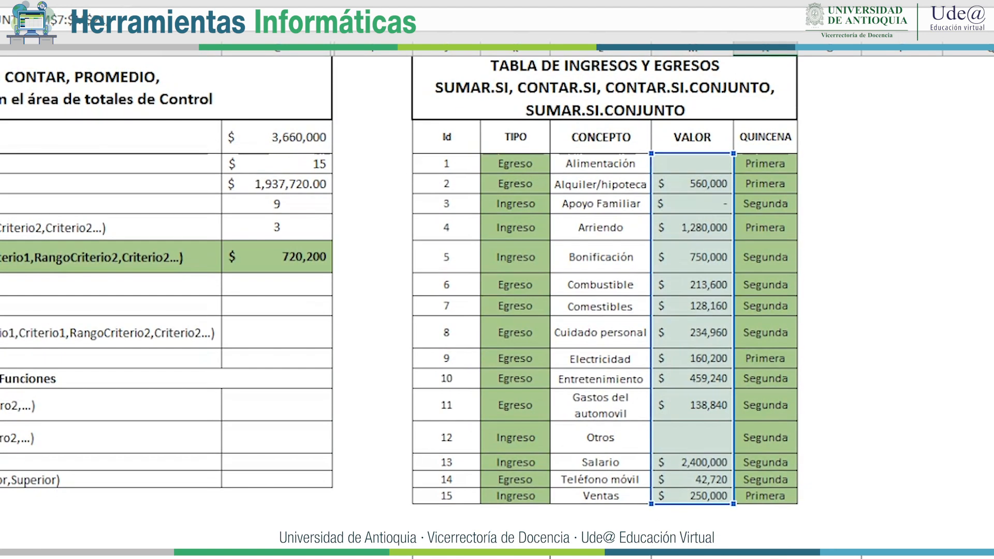
{"action": "left_click_drag", "start_coordinate": [515, 164], "coordinate": [515, 497]}
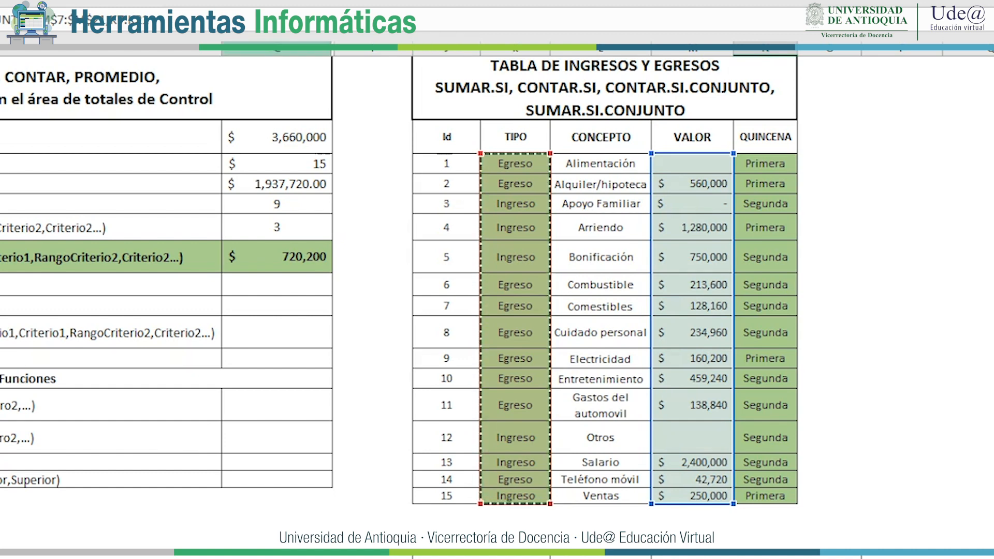
{"action": "scroll", "coordinate": [497, 279], "scroll_direction": "down", "scroll_amount": 7}
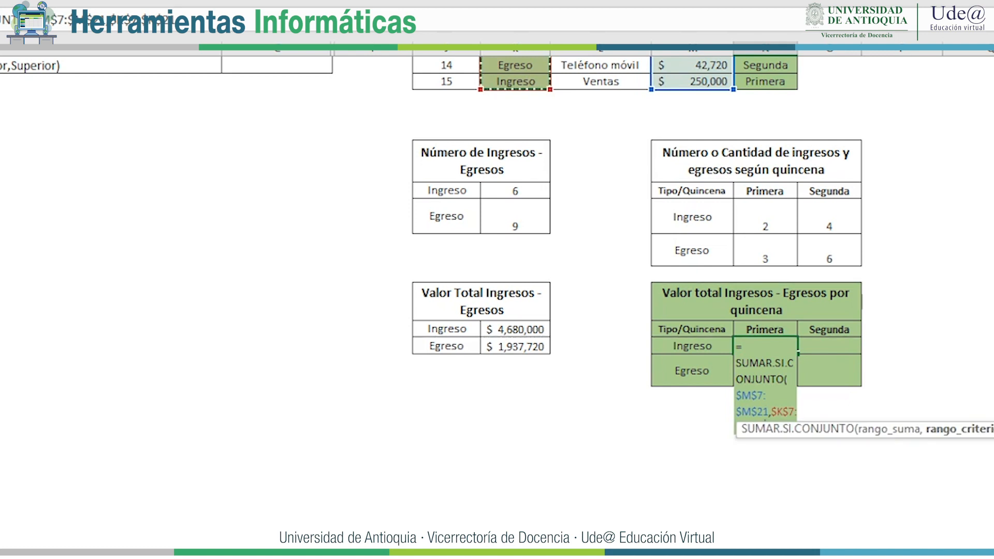
{"action": "type", "text": ","}
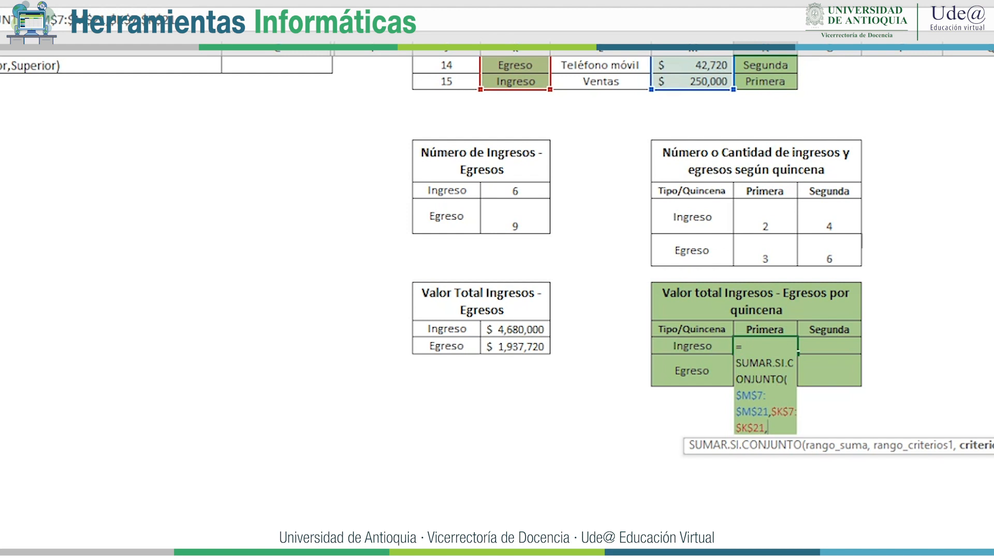
Add $M31 as the first criterion and the absolute range $N$7:$N$21 as the second criteria range in the N31 formula.
{"action": "left_click", "coordinate": [692, 346]}
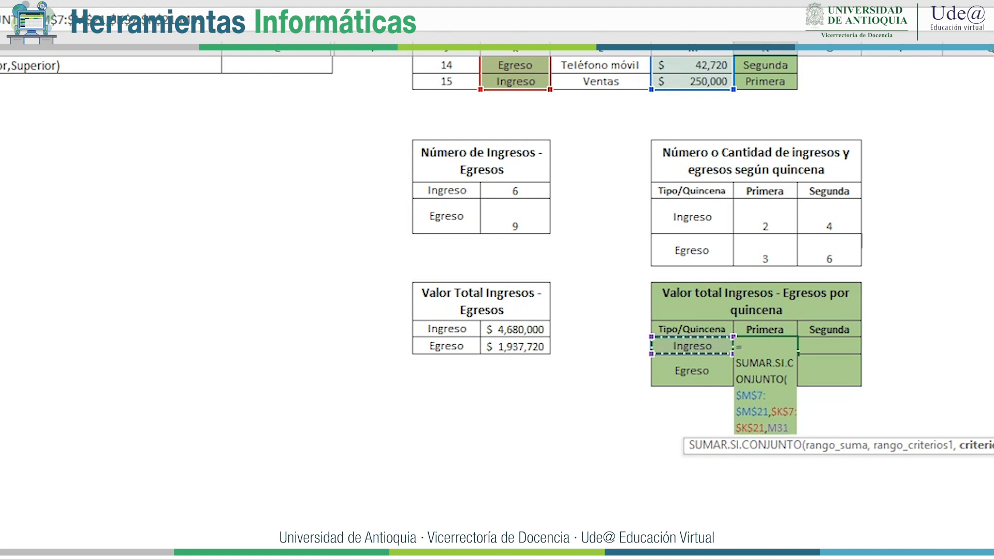
{"action": "key", "text": "F4"}
{"action": "key", "text": "F4"}
{"action": "type", "text": ","}
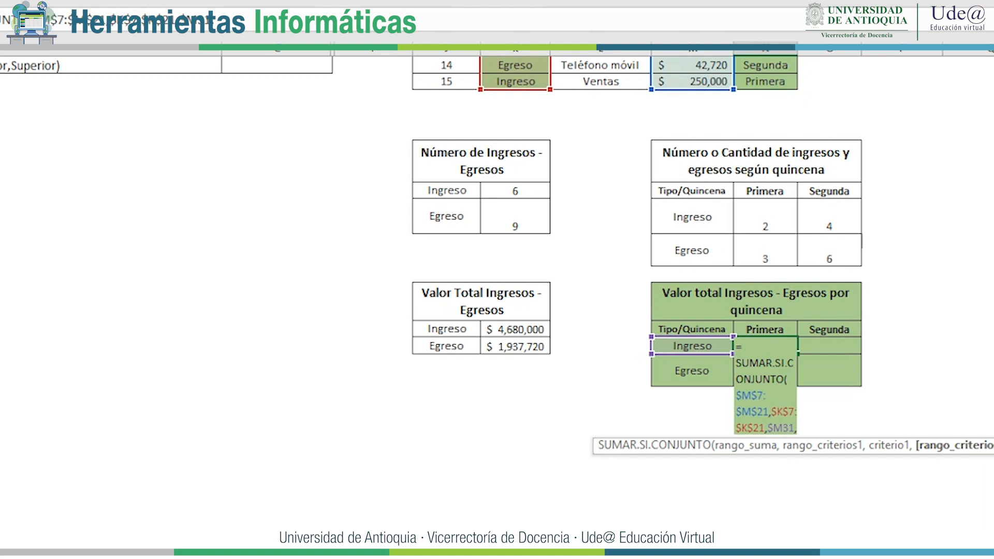
{"action": "scroll", "coordinate": [604, 300], "scroll_direction": "up", "scroll_amount": 6}
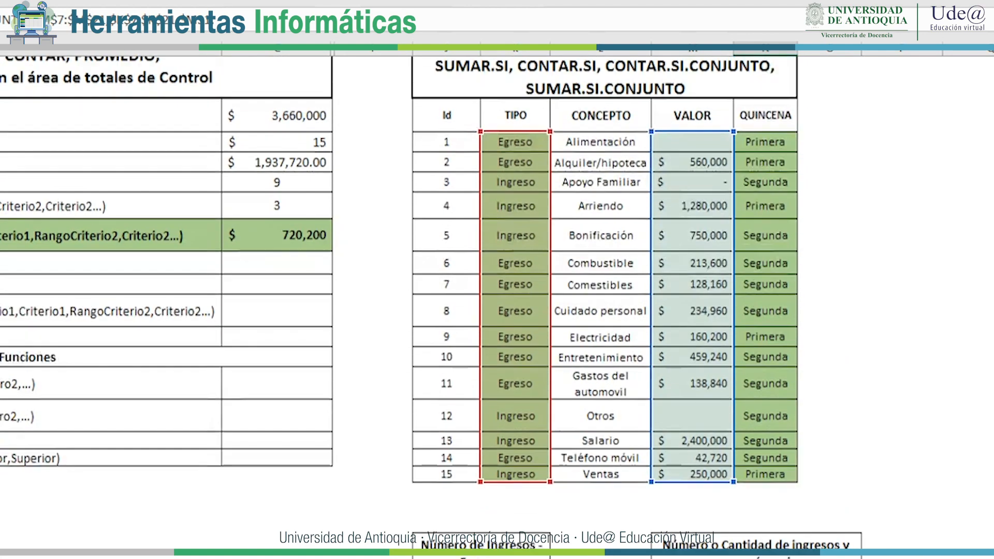
{"action": "left_click_drag", "start_coordinate": [765, 164], "coordinate": [765, 496]}
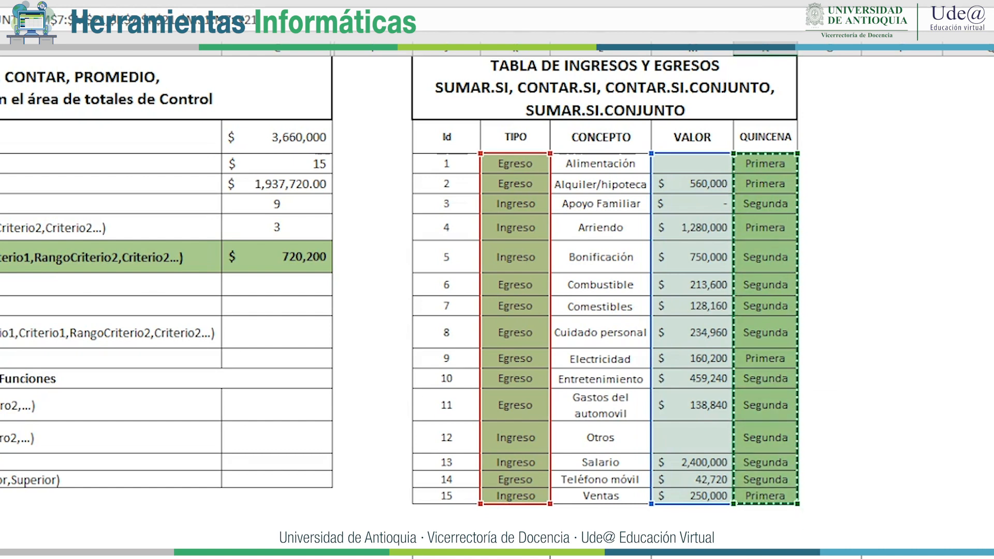
{"action": "scroll", "coordinate": [604, 300], "scroll_direction": "down", "scroll_amount": 6}
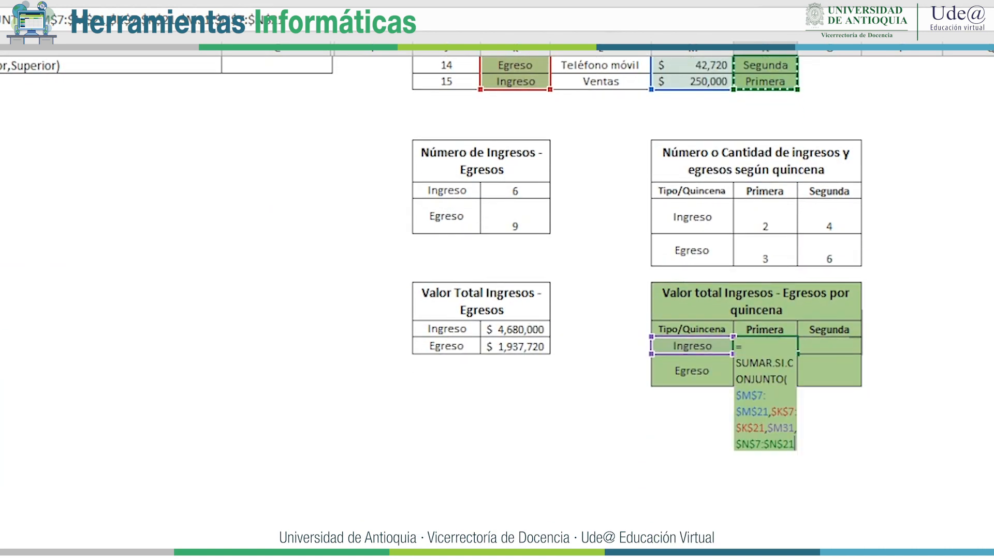
{"action": "type", "text": ","}
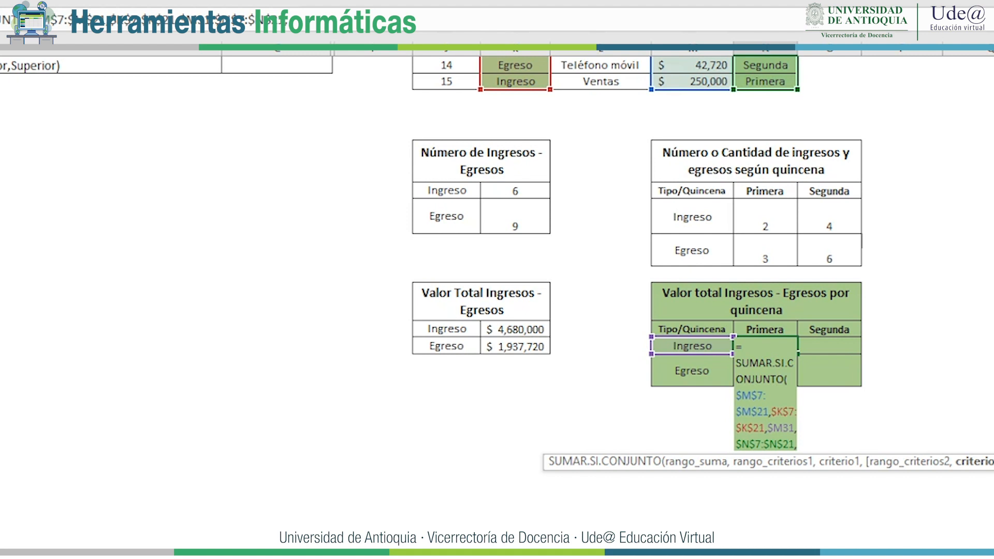
Complete the N31 formula with N$30 as the second criterion and fill it across the table through O32.
{"action": "left_click", "coordinate": [765, 330]}
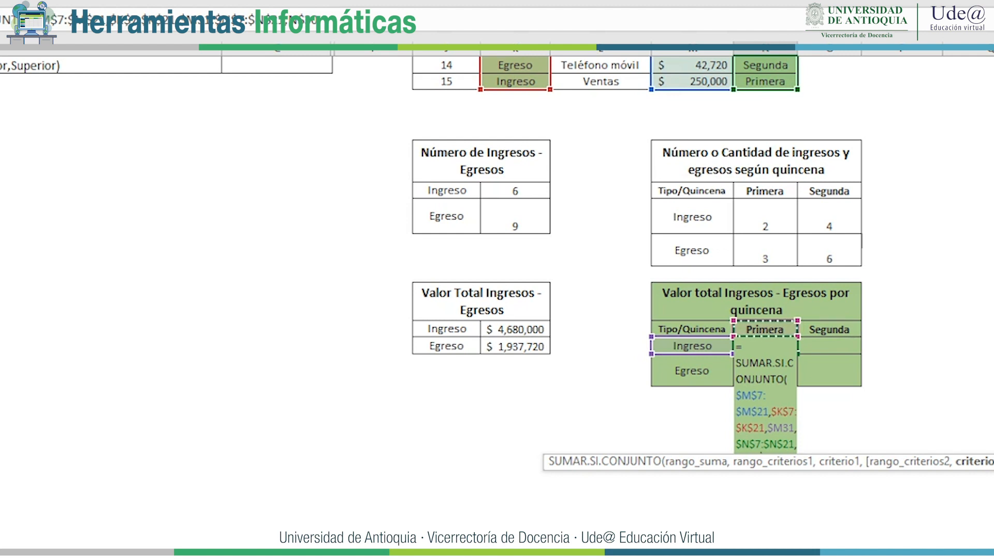
{"action": "type", "text": ")"}
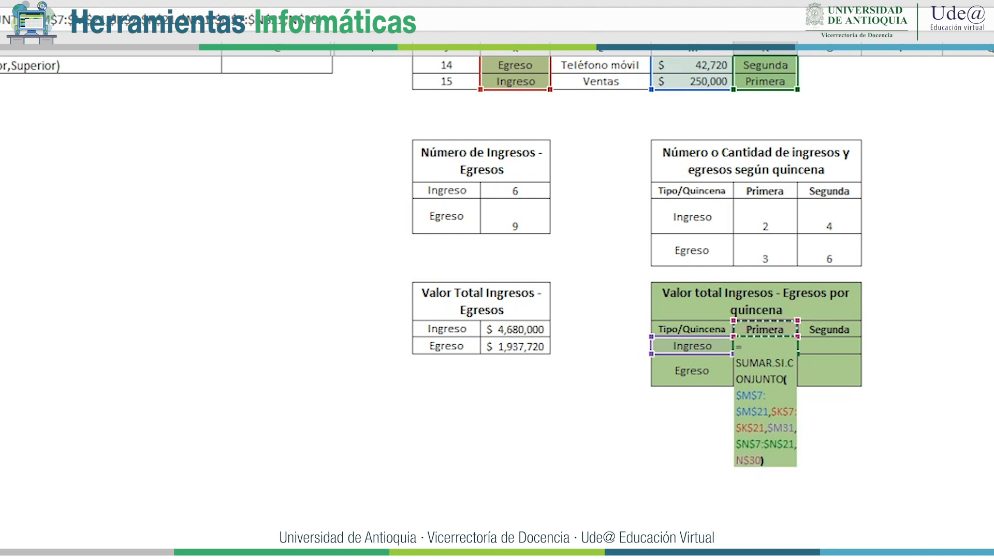
{"action": "key", "text": "Return"}
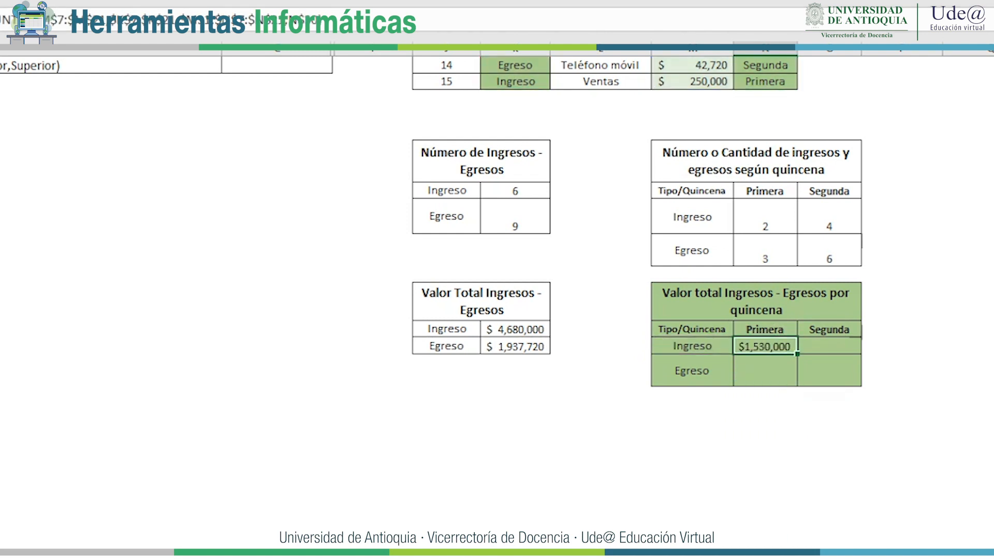
{"action": "left_click_drag", "start_coordinate": [797, 354], "coordinate": [860, 385]}
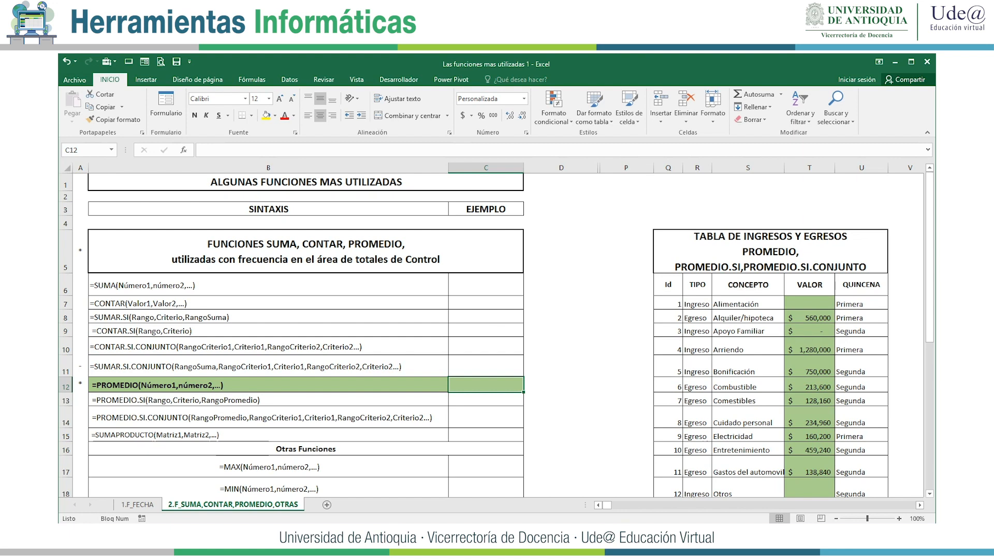
Enter a PROMEDIO formula in C12 that averages the VALOR range T7:T21.
{"action": "type", "text": "="}
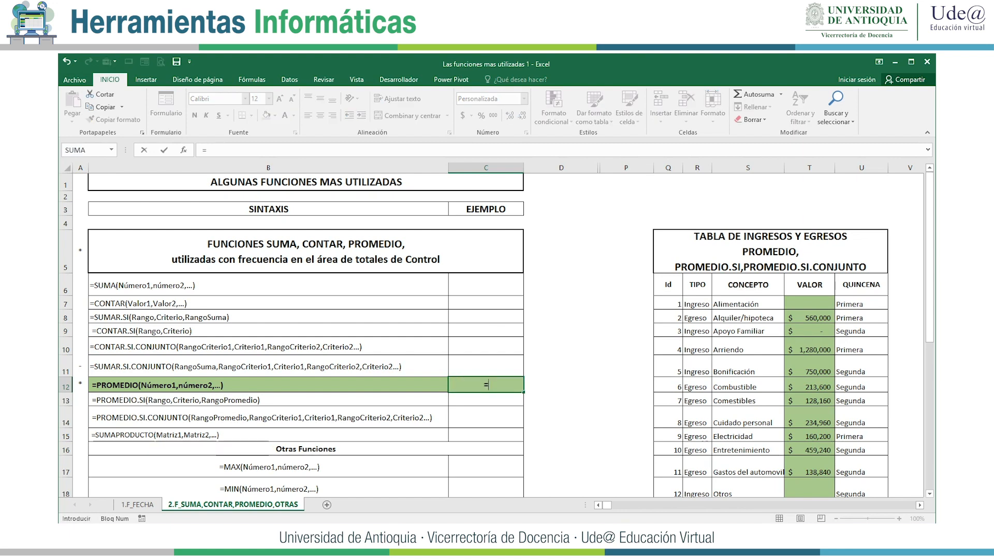
{"action": "type", "text": "prome"}
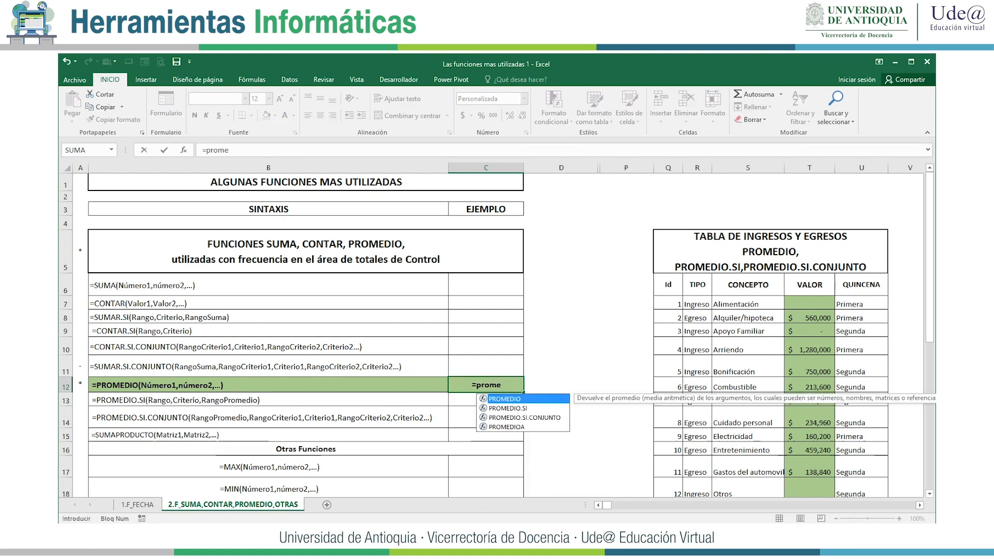
{"action": "key", "text": "Tab"}
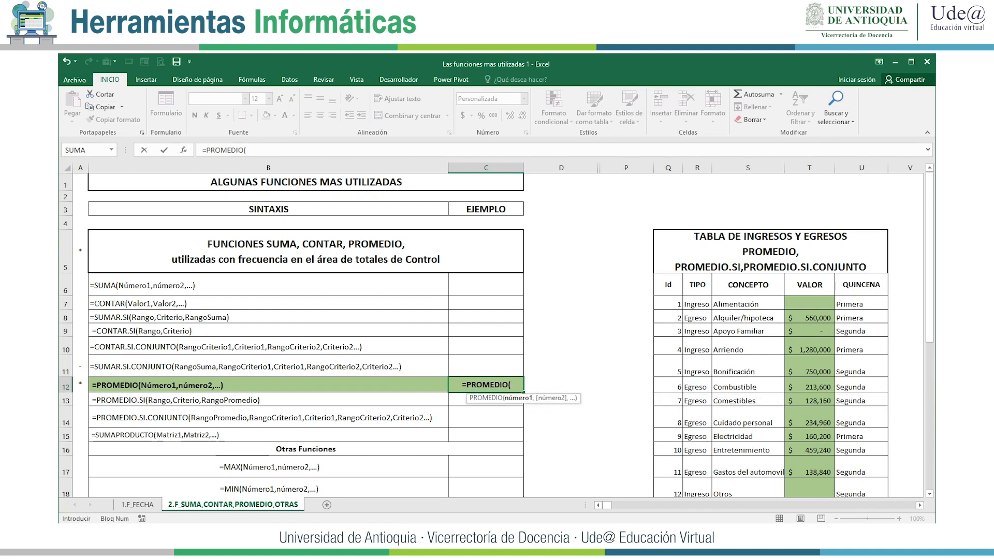
{"action": "key", "text": "BackSpace"}
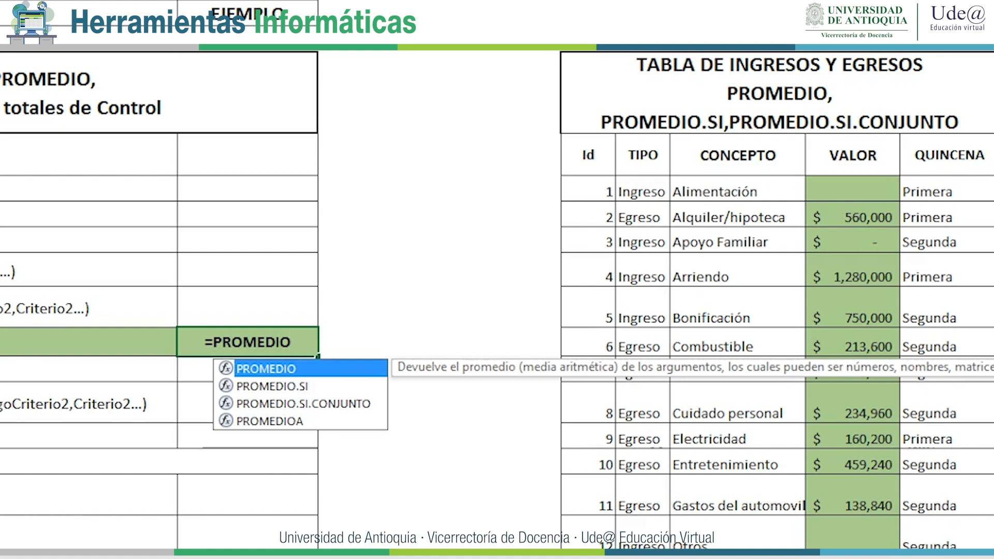
{"action": "type", "text": "("}
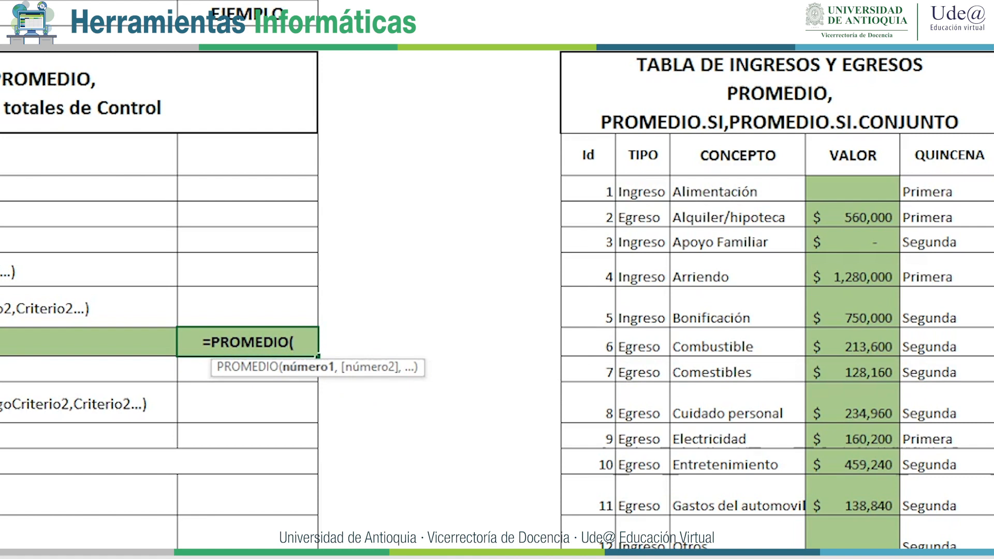
{"action": "left_click_drag", "start_coordinate": [852, 189], "coordinate": [853, 541]}
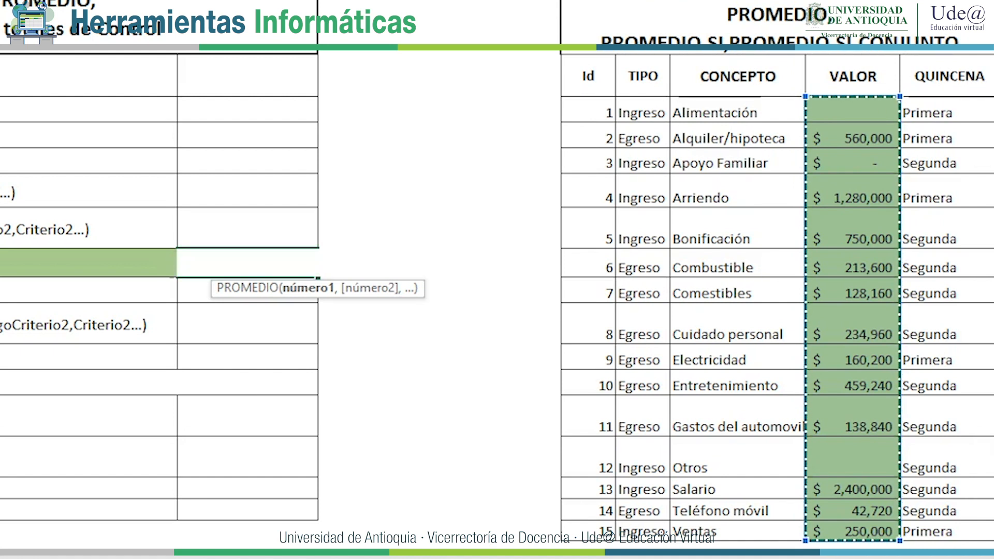
{"action": "type", "text": ")"}
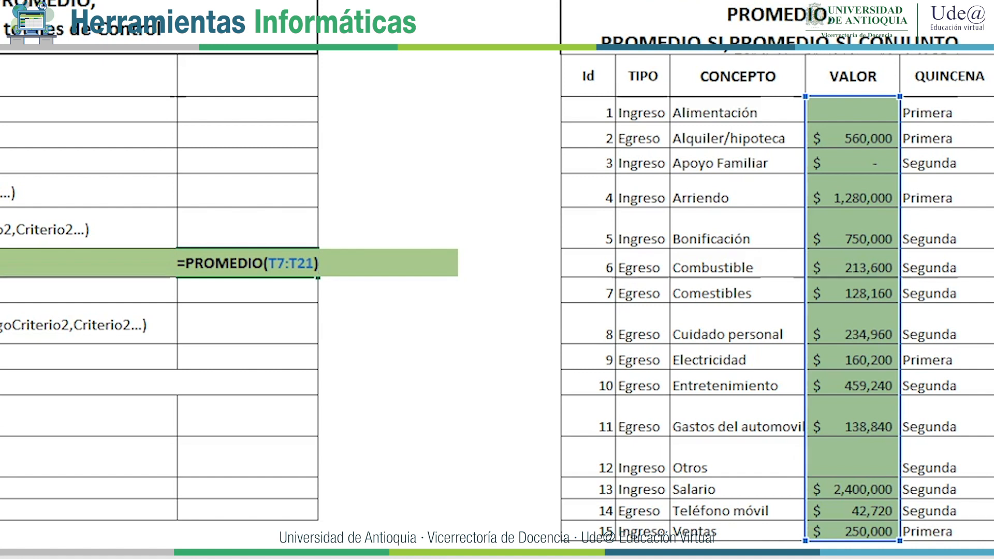
{"action": "key", "text": "Return"}
{"action": "left_click", "coordinate": [247, 263]}
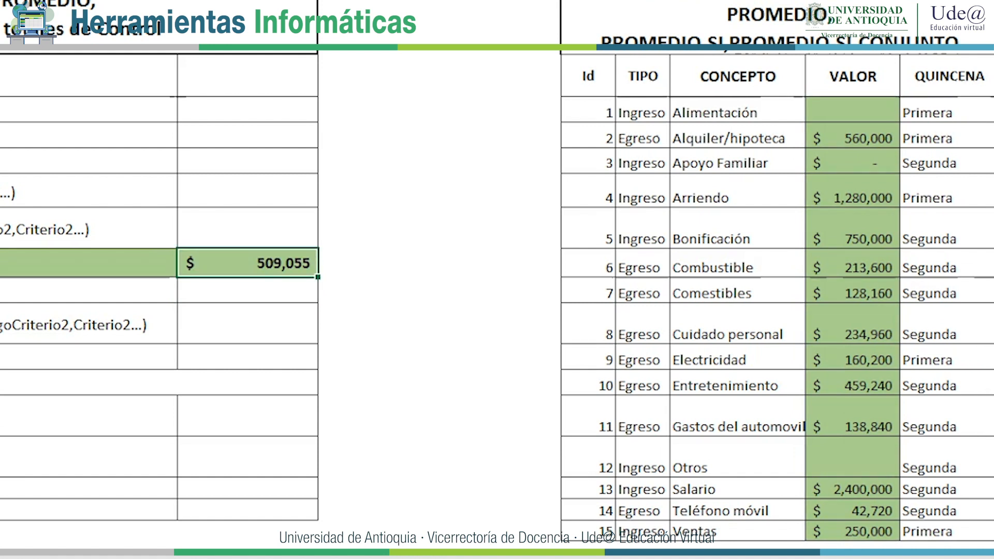
Start a PROMEDIO.SI formula in C13 with the TIPO range R7:R21 as the criteria range.
{"action": "left_click", "coordinate": [247, 289]}
{"action": "type", "text": "="}
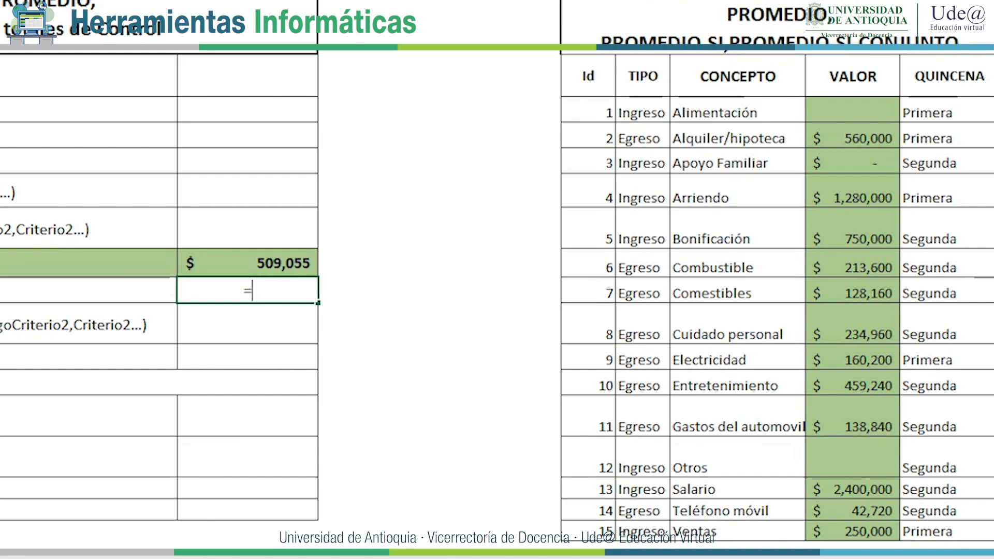
{"action": "type", "text": "prom"}
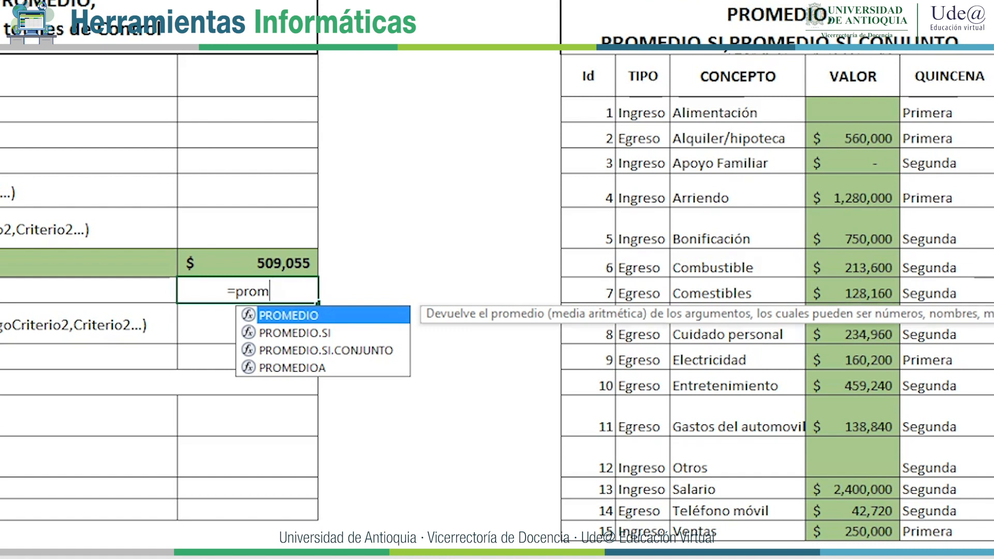
{"action": "key", "text": "Down"}
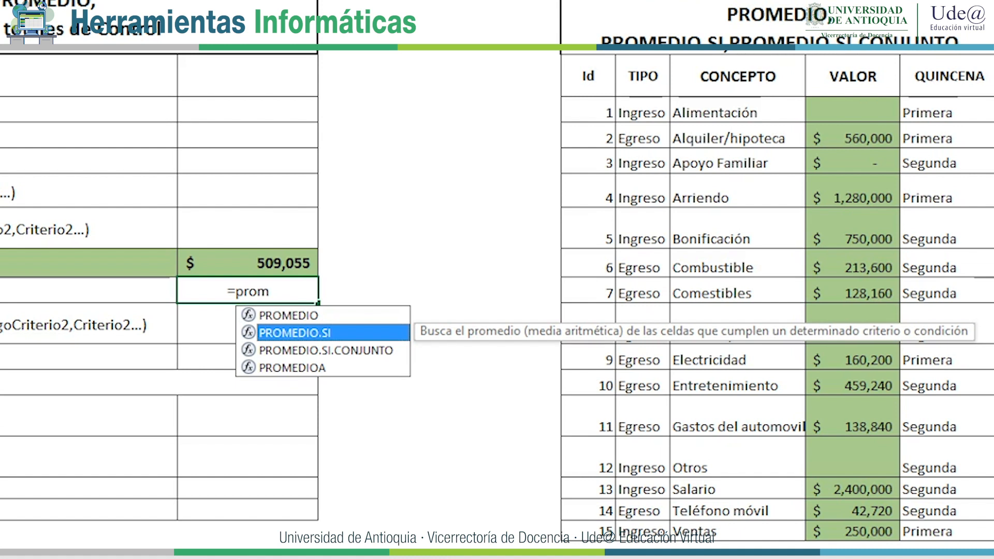
{"action": "key", "text": "Tab"}
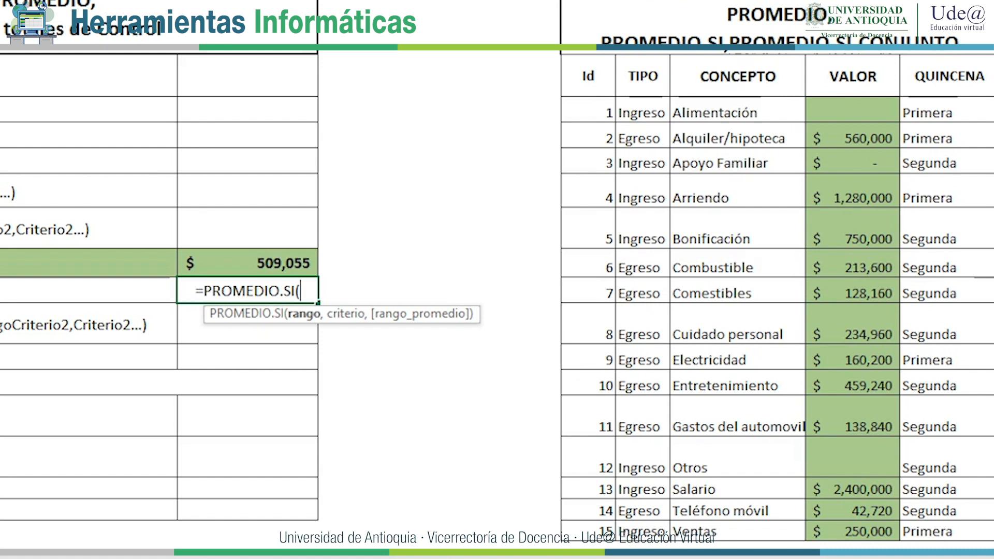
{"action": "left_click_drag", "start_coordinate": [641, 112], "coordinate": [642, 538]}
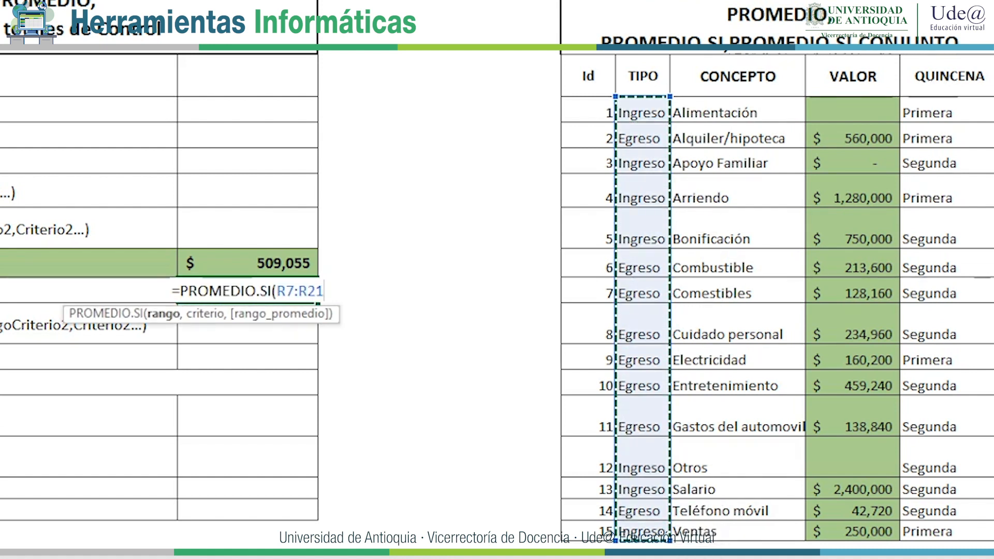
{"action": "type", "text": ","}
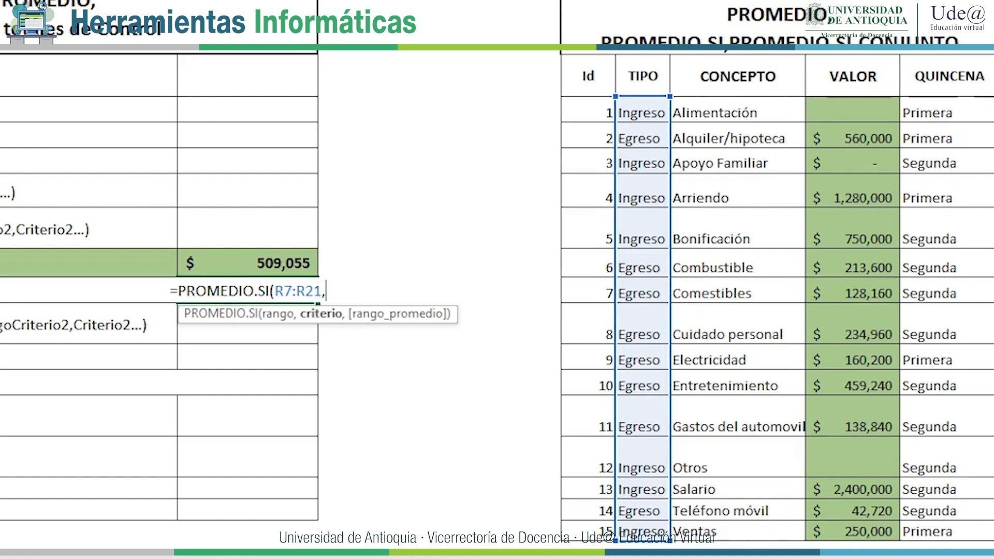
Add "Ingreso" as the criterion in the C13 formula.
{"action": "type", "text": "\""}
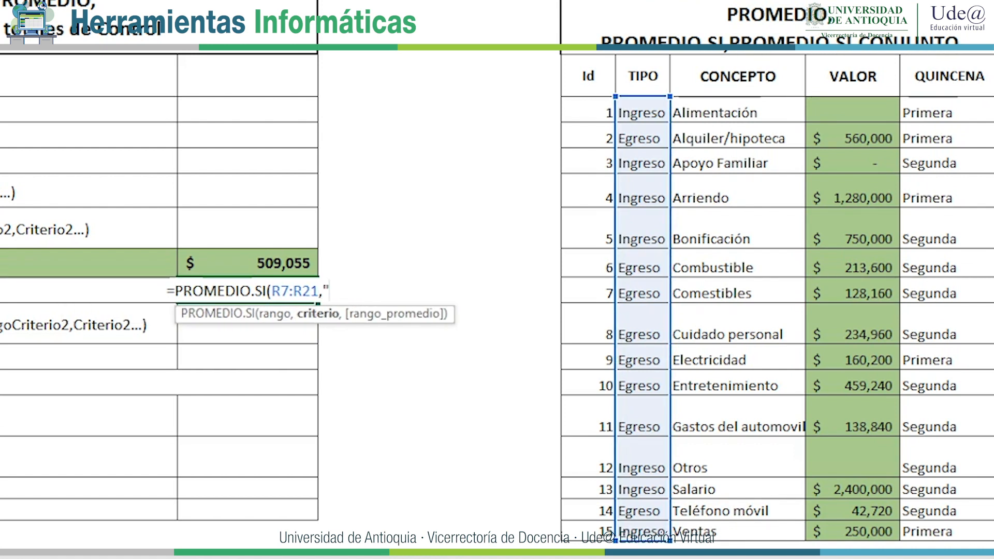
{"action": "type", "text": "Ingresos"}
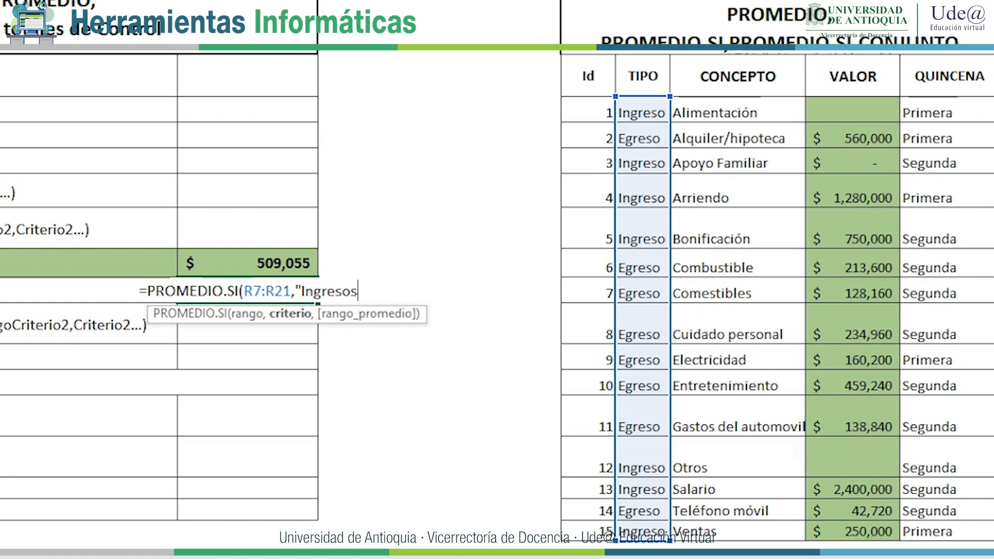
{"action": "key", "text": "BackSpace"}
{"action": "type", "text": "\""}
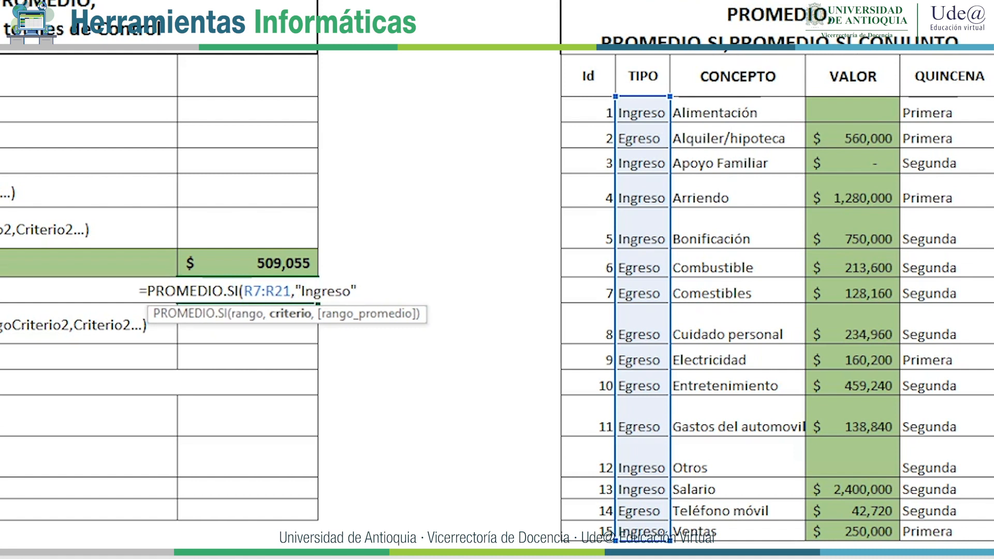
{"action": "type", "text": ","}
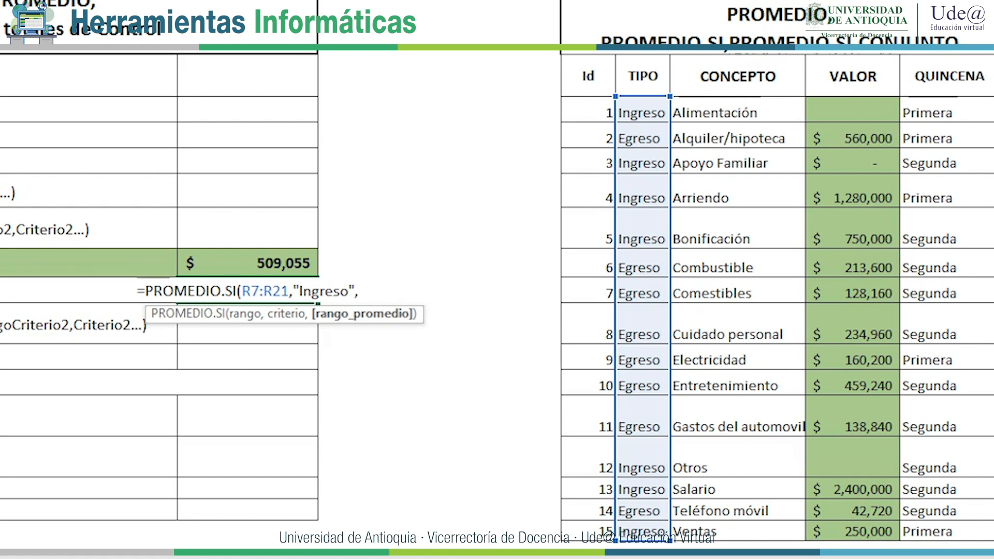
Complete the C13 formula with T7:T21 as the average range and format the result as currency.
{"action": "left_click", "coordinate": [852, 110]}
{"action": "left_click_drag", "start_coordinate": [852, 110], "coordinate": [853, 533]}
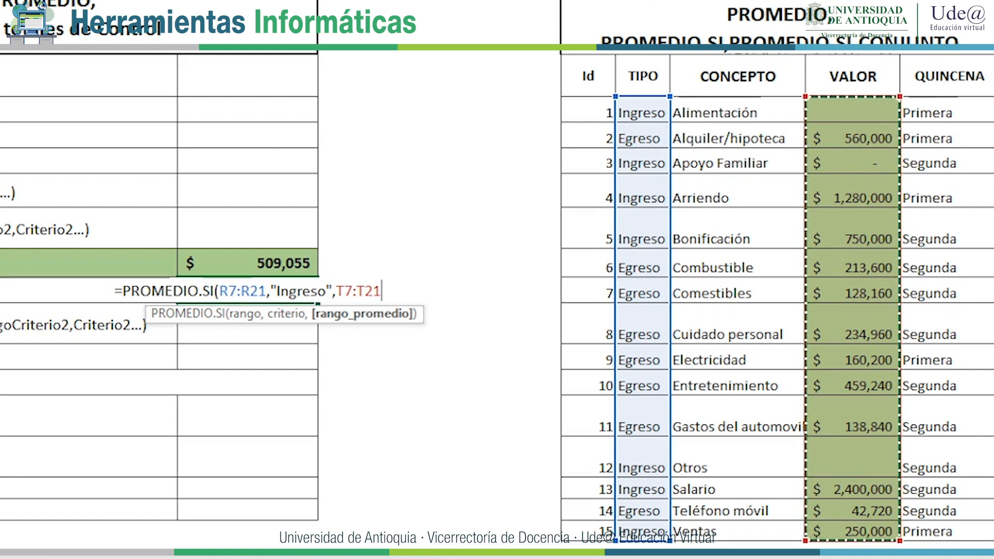
{"action": "type", "text": ")"}
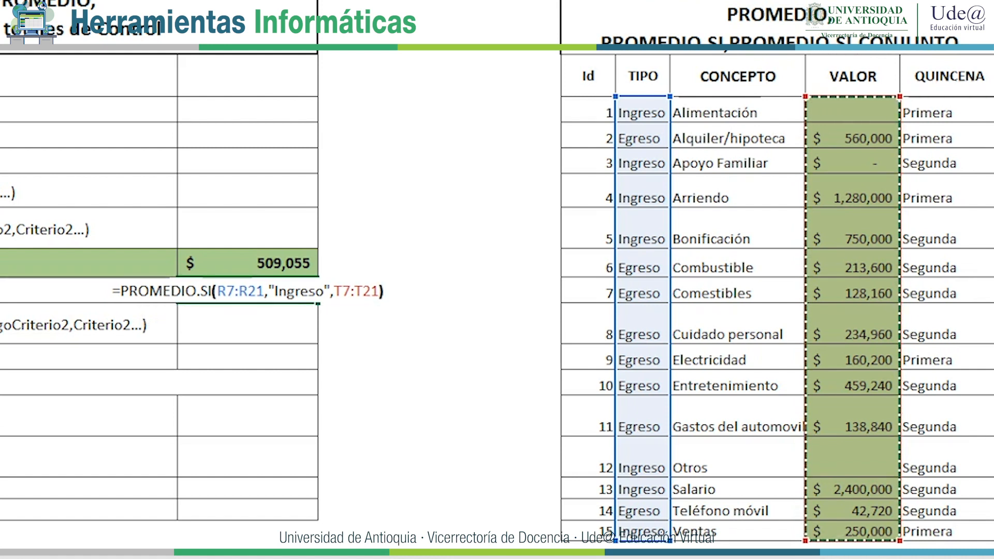
{"action": "key", "text": "Return"}
{"action": "key", "text": "Up"}
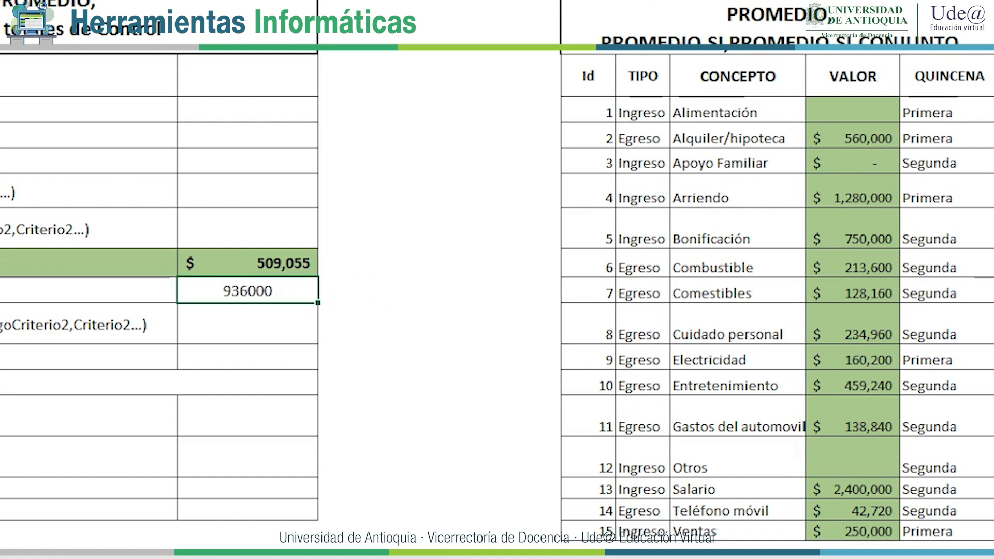
{"action": "key", "text": "ctrl+shift+4"}
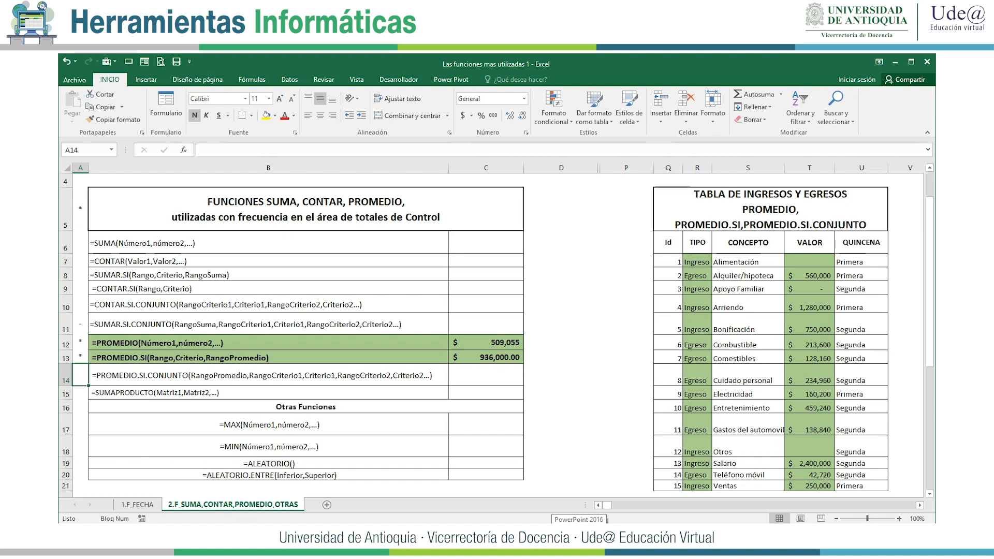
Mark row 14 with an asterisk in A14 and start a PROMEDIO.SI.CONJUNTO formula in C14.
{"action": "type", "text": "*"}
{"action": "key", "text": "Tab"}
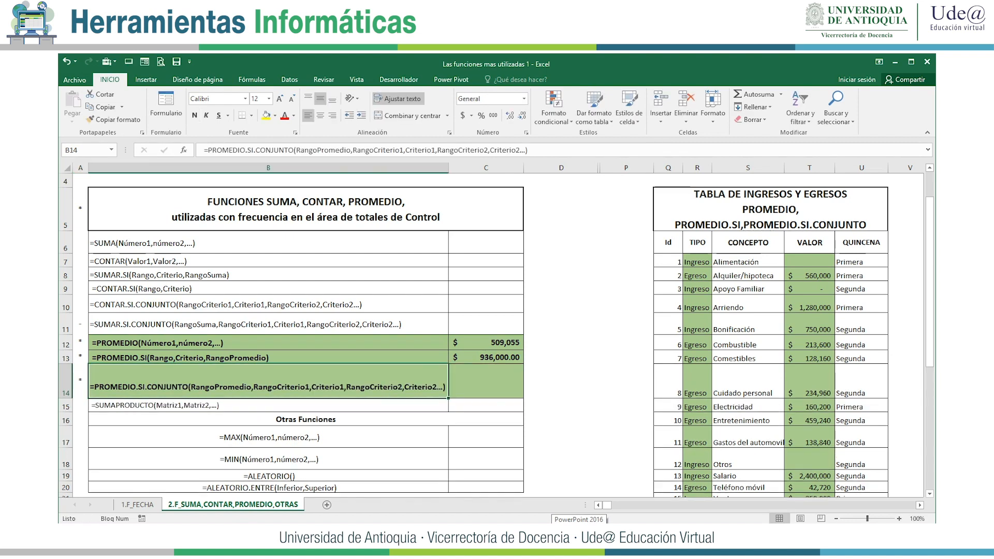
{"action": "key", "text": "Tab"}
{"action": "type", "text": "="}
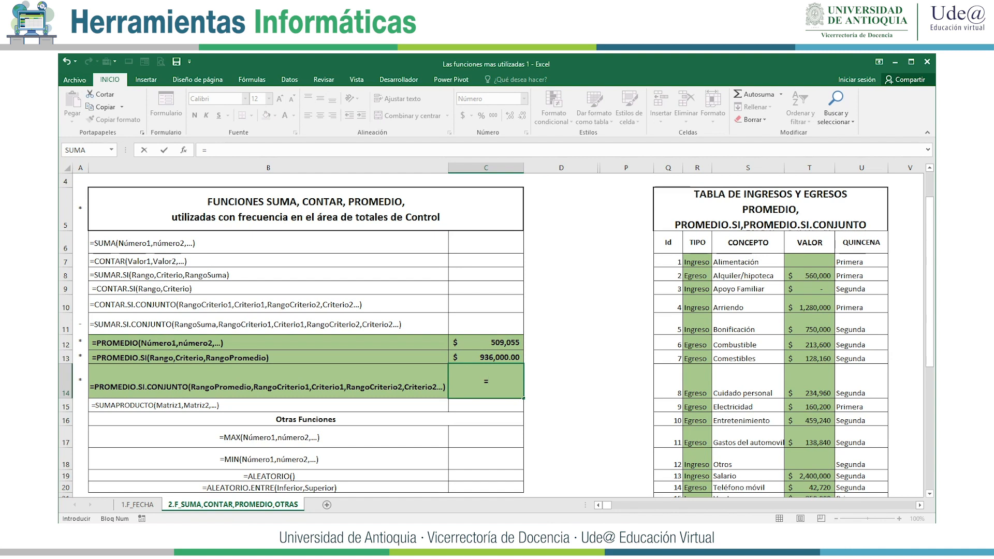
{"action": "type", "text": "pro"}
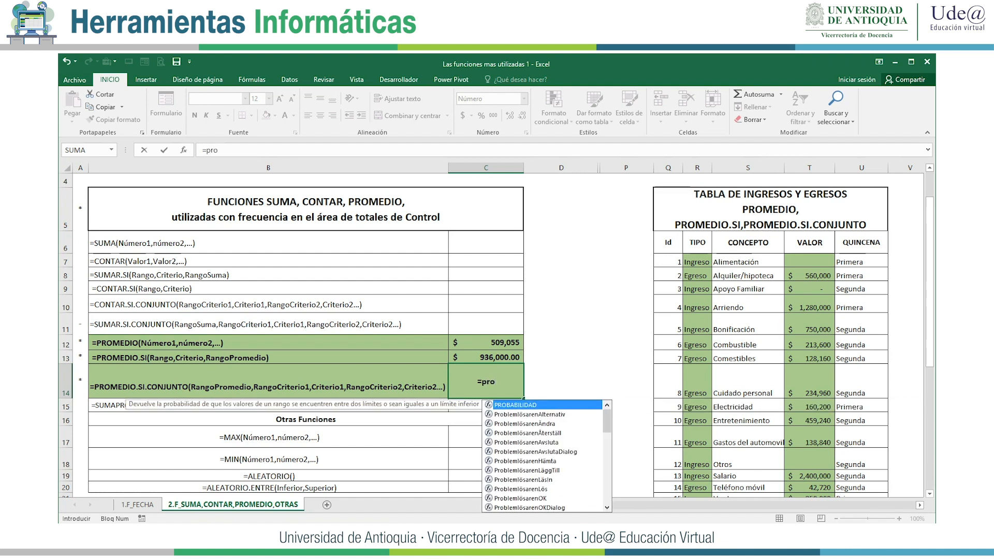
{"action": "type", "text": "medio"}
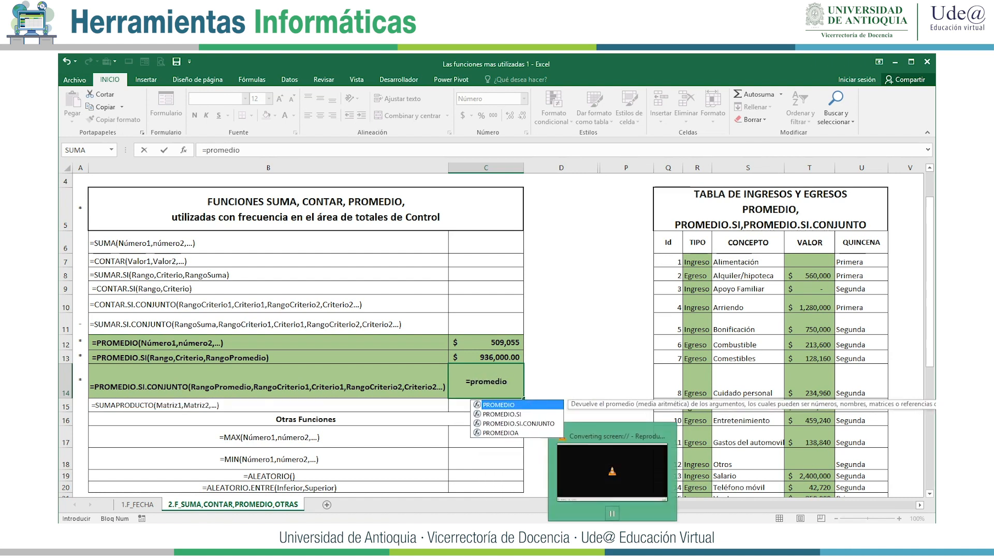
{"action": "key", "text": "Down"}
{"action": "key", "text": "Down"}
{"action": "key", "text": "Tab"}
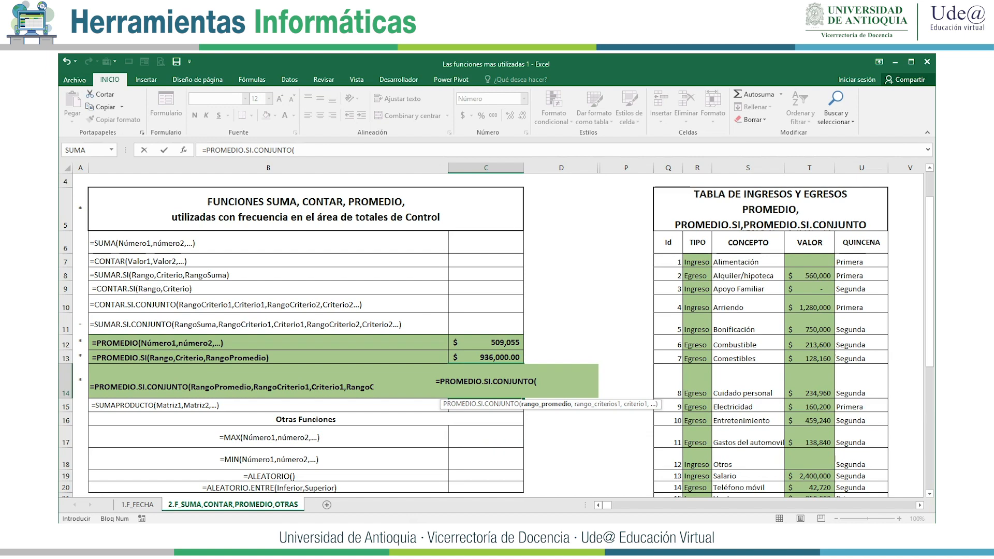
Add T7:T21 as the average range and R7:R21 as the first criteria range in the C14 formula.
{"action": "left_click_drag", "start_coordinate": [809, 261], "coordinate": [828, 494]}
{"action": "mouse_move", "coordinate": [809, 442]}
{"action": "left_mouse_down"}
{"action": "mouse_move", "coordinate": [809, 430]}
{"action": "mouse_move", "coordinate": [809, 440]}
{"action": "left_mouse_up"}
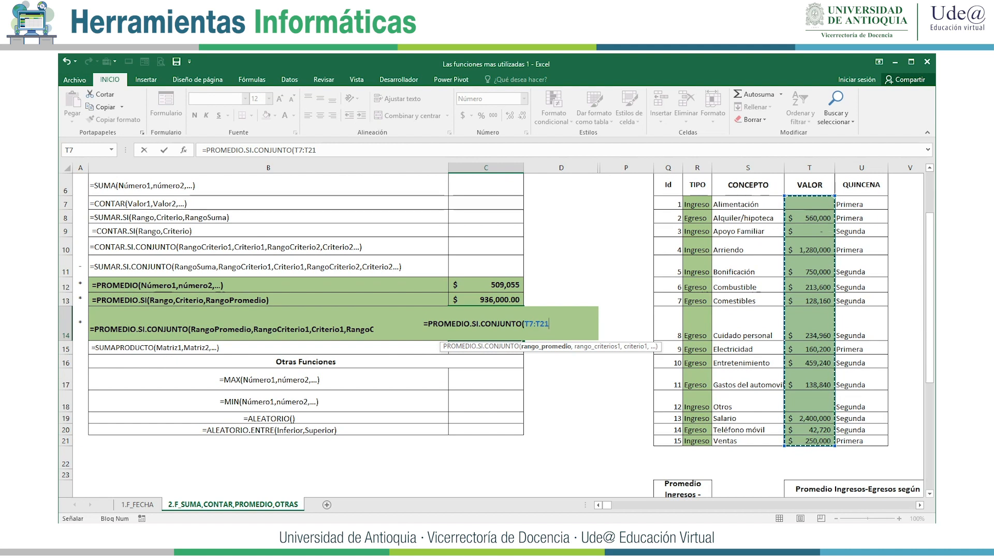
{"action": "type", "text": ","}
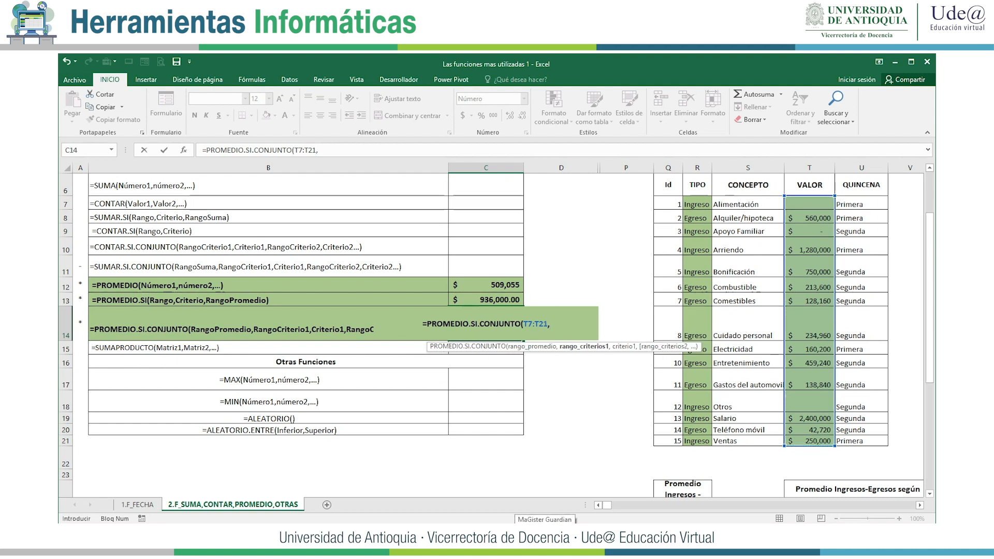
{"action": "left_click_drag", "start_coordinate": [696, 204], "coordinate": [697, 441]}
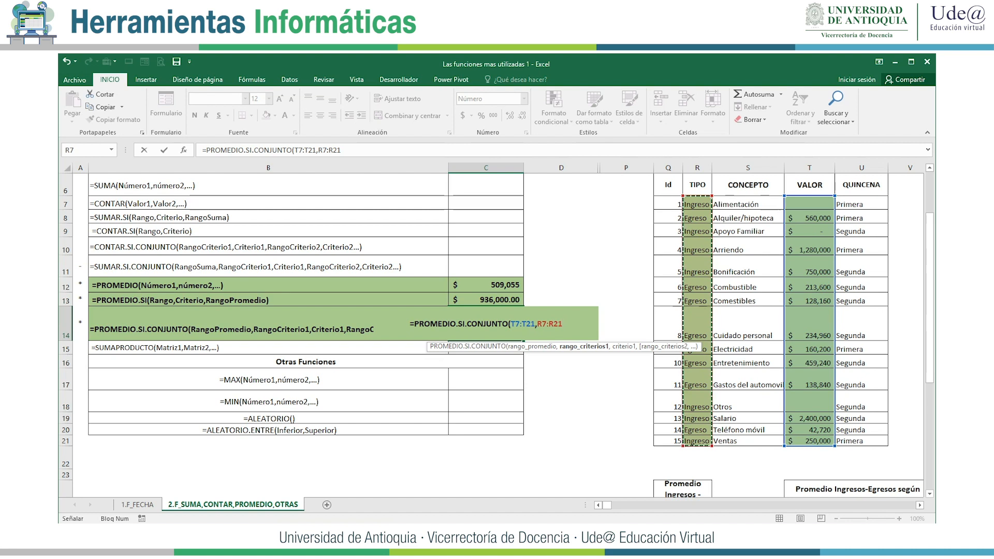
{"action": "type", "text": ","}
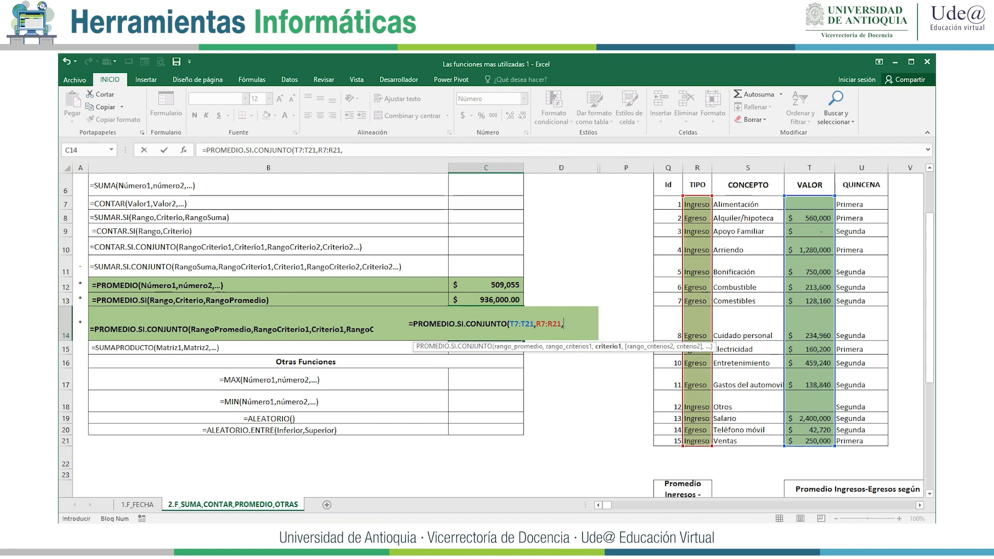
Add "Ingreso" as the first criterion in the C14 formula.
{"action": "type", "text": "\""}
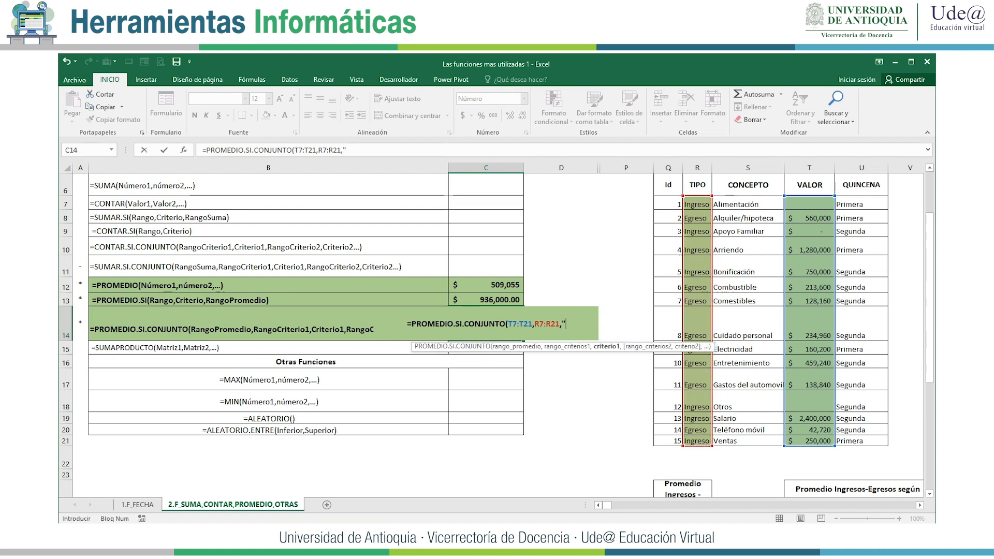
{"action": "type", "text": "Ingre"}
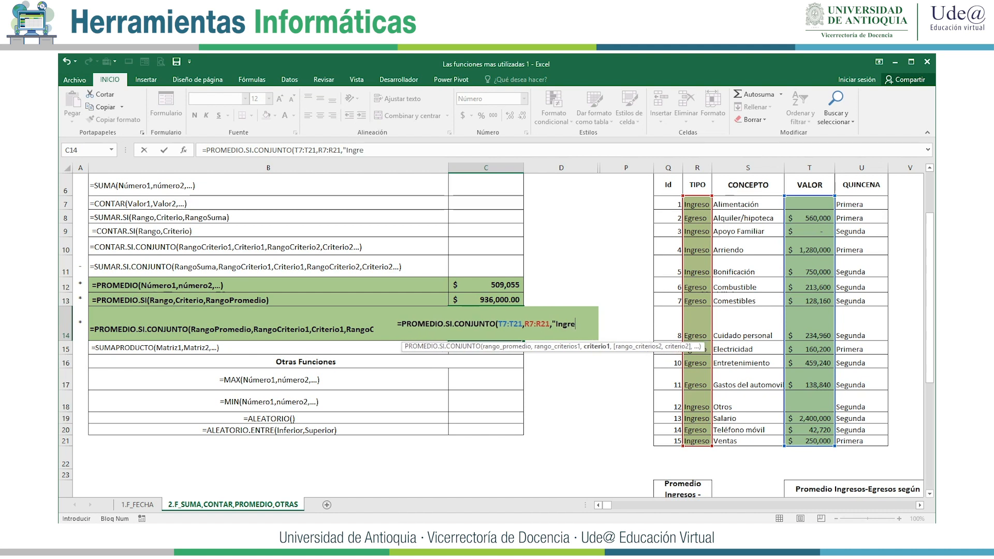
{"action": "type", "text": "so\""}
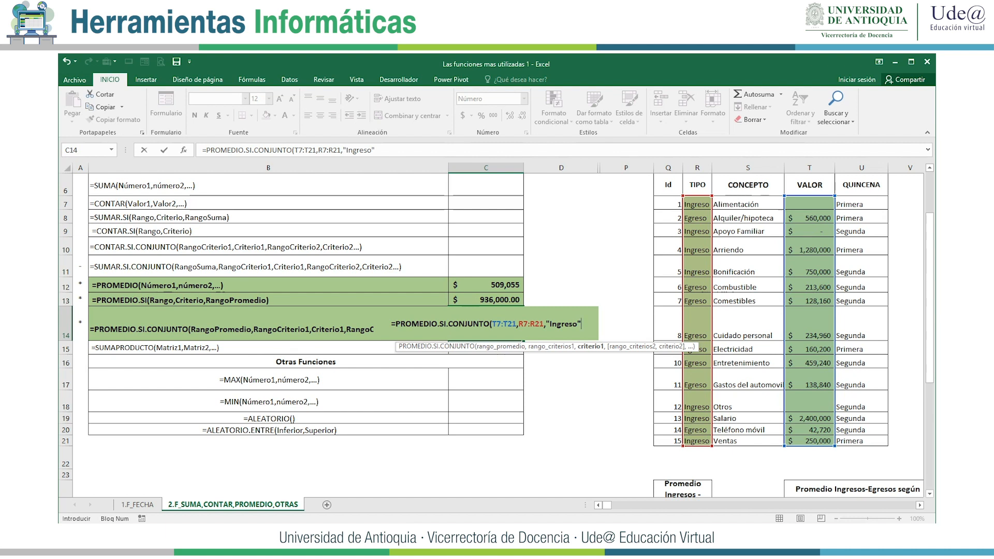
{"action": "type", "text": ","}
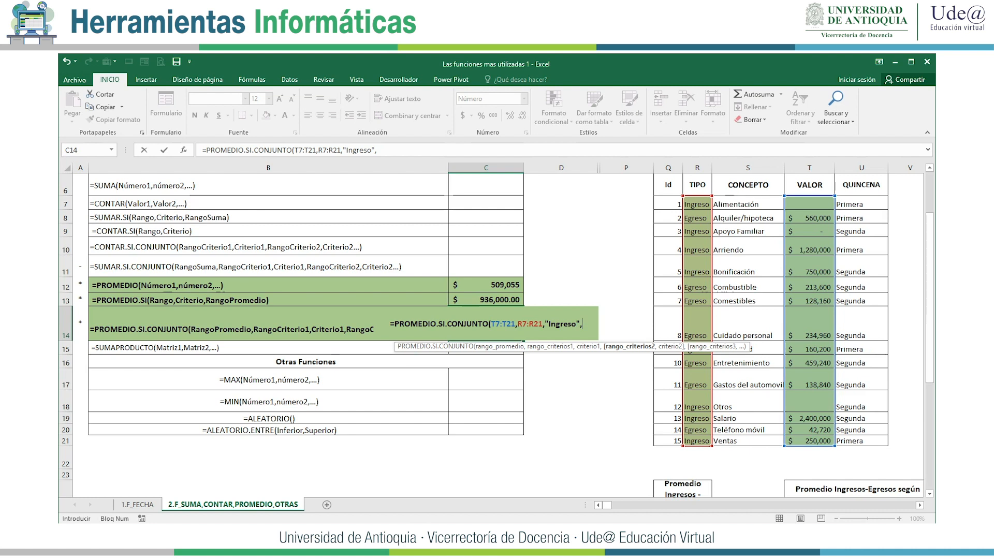
Complete the C14 formula with U7:U21 as the second criteria range and "Primera" as its criterion, and format the result as currency.
{"action": "left_click_drag", "start_coordinate": [859, 204], "coordinate": [880, 441]}
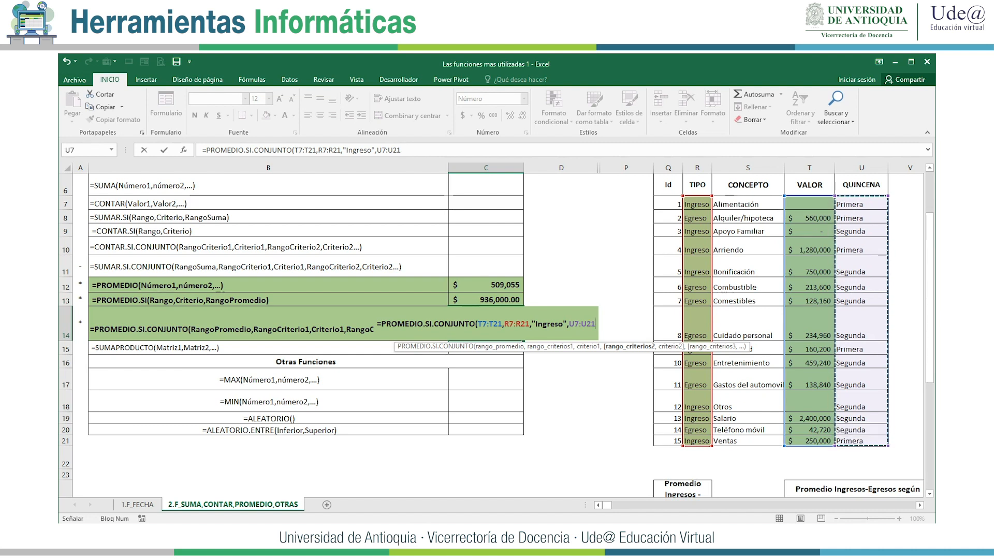
{"action": "type", "text": ",\""}
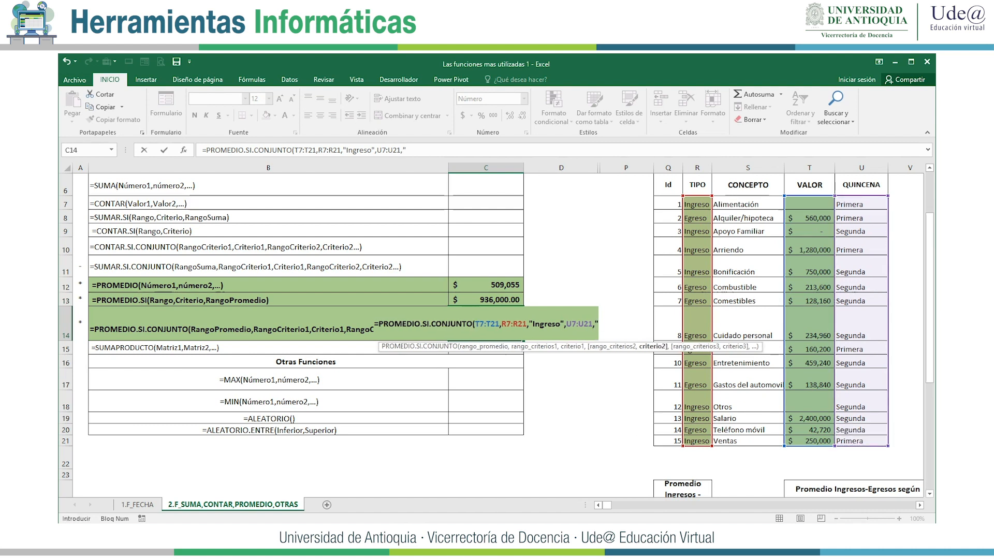
{"action": "type", "text": "Pri"}
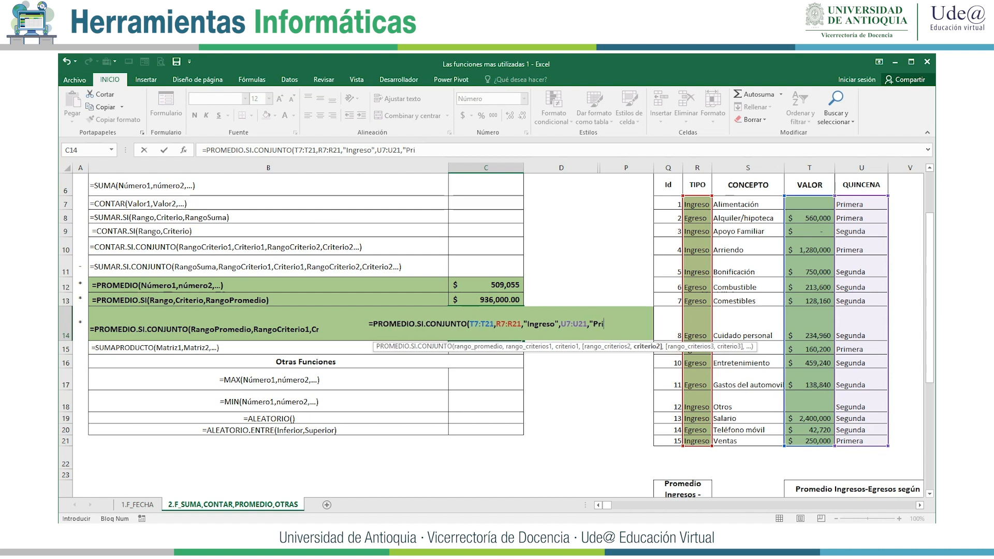
{"action": "type", "text": "mera\""}
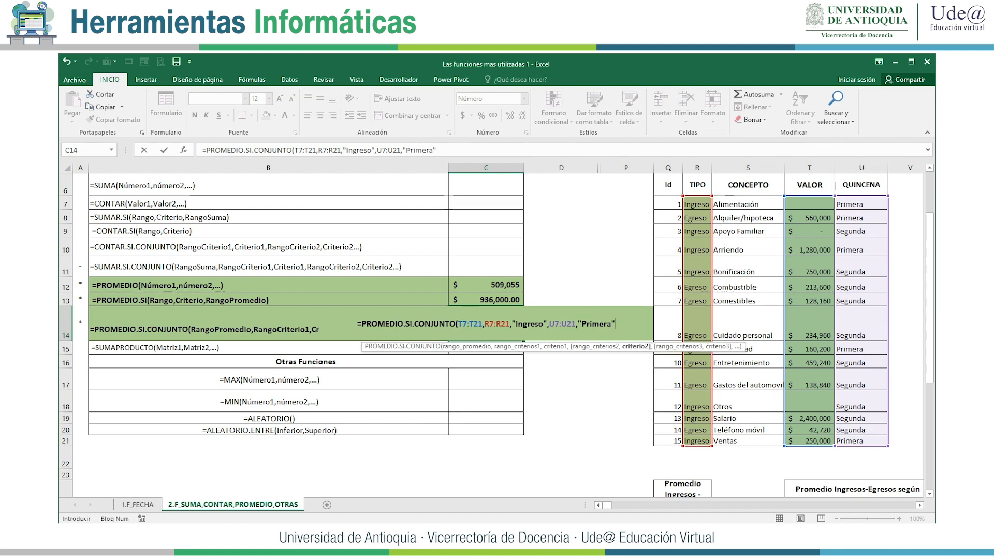
{"action": "type", "text": ")"}
{"action": "key", "text": "Return"}
{"action": "key", "text": "Up"}
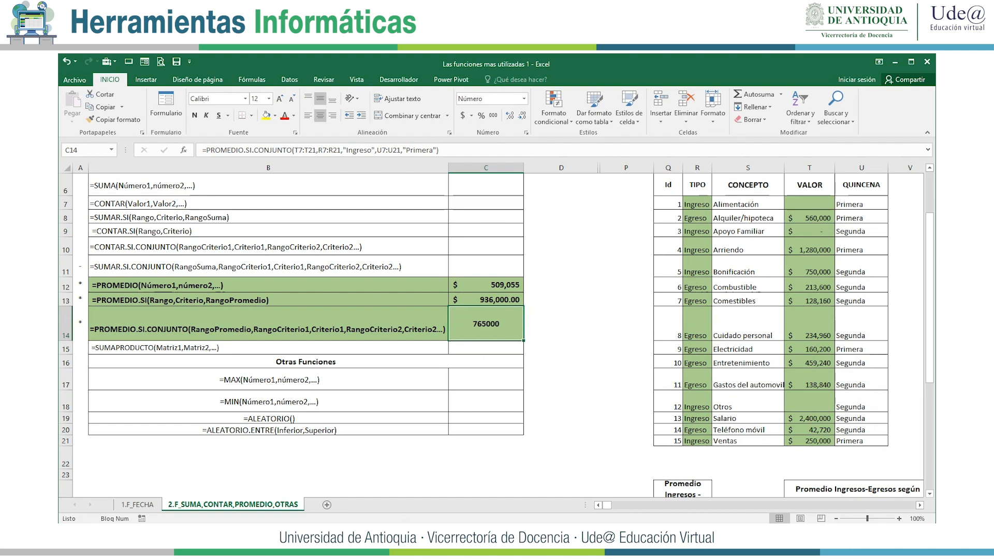
{"action": "left_click", "coordinate": [462, 116]}
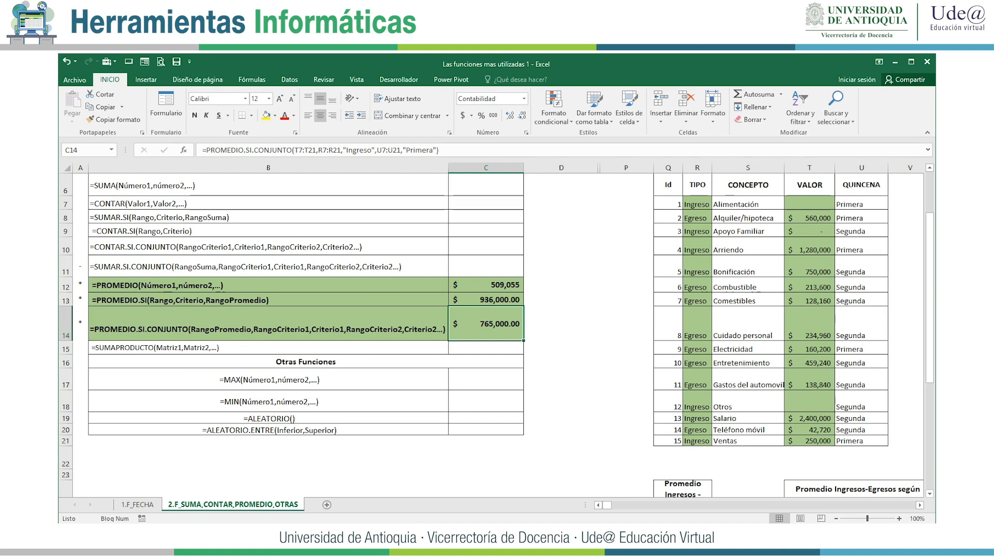
Clear the Ingreso and Egreso values in R25:R26 of the Promedio Ingresos - Egresos table.
{"action": "scroll", "coordinate": [497, 332], "scroll_direction": "down", "scroll_amount": 2}
{"action": "left_click", "coordinate": [697, 411]}
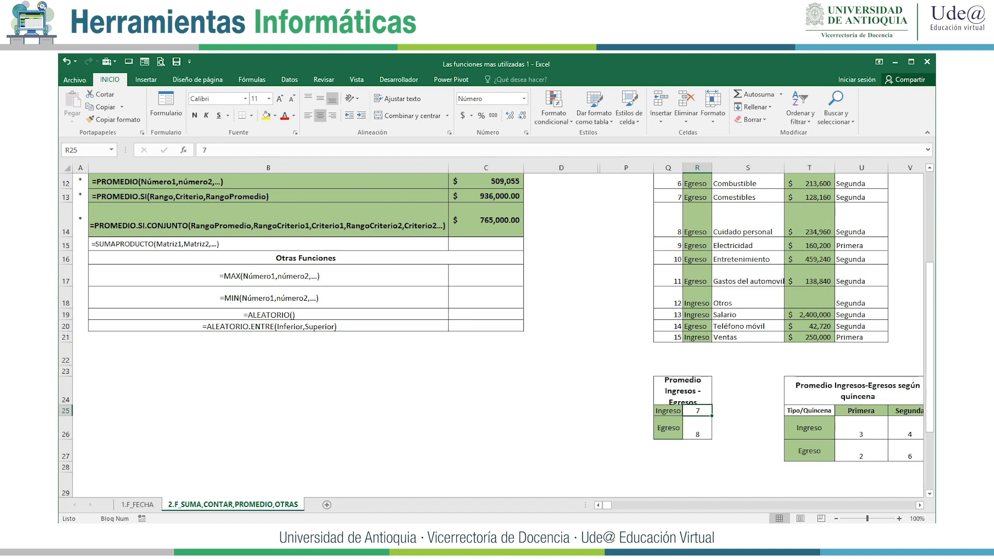
{"action": "left_click", "coordinate": [697, 428]}
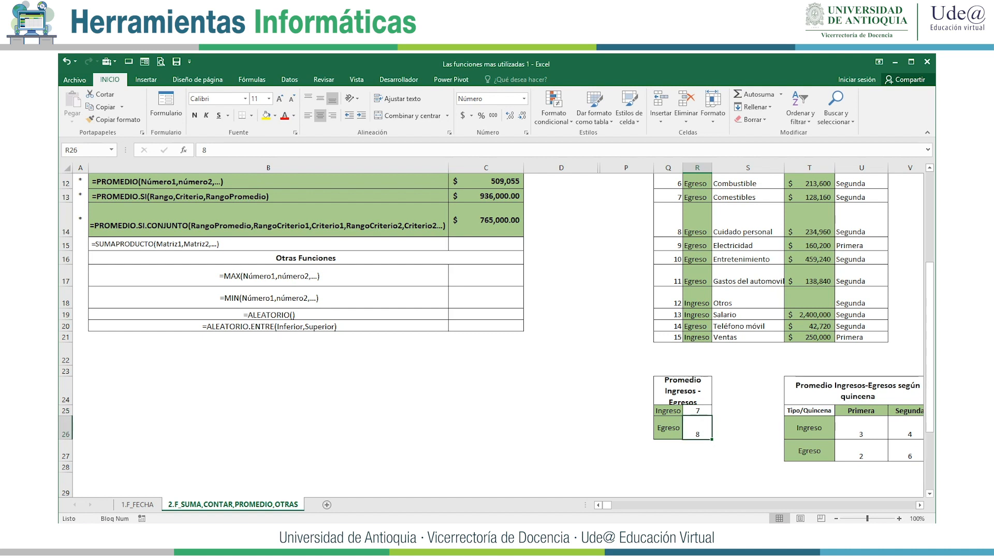
{"action": "left_click_drag", "start_coordinate": [697, 411], "coordinate": [697, 428]}
{"action": "key", "text": "Delete"}
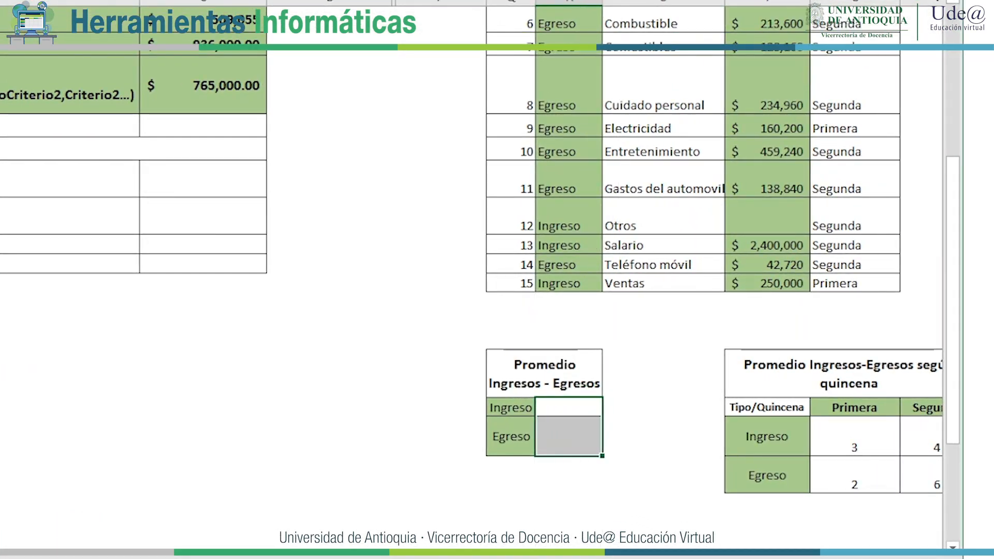
Start a PROMEDIO.SI formula in R25 for the Ingreso average.
{"action": "left_click", "coordinate": [568, 407]}
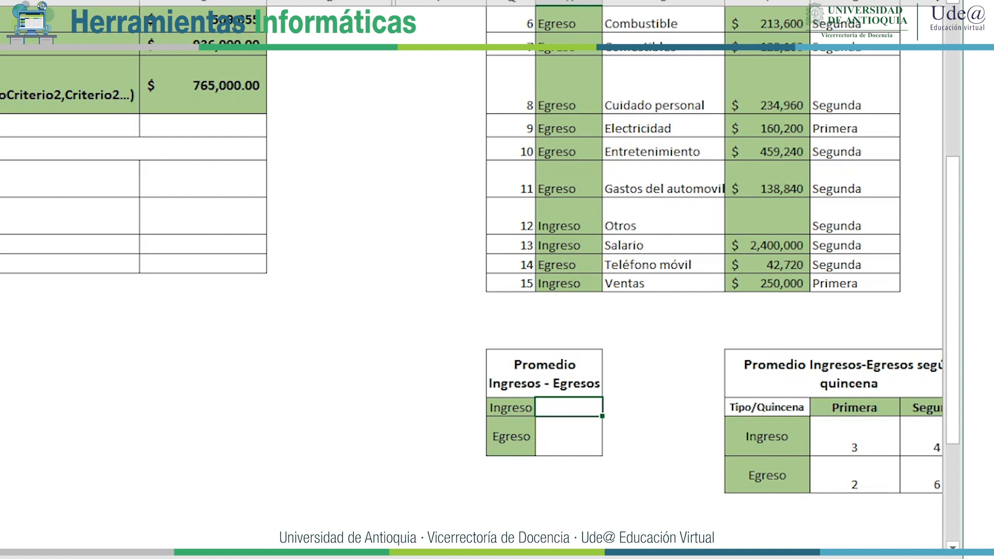
{"action": "type", "text": "=pr"}
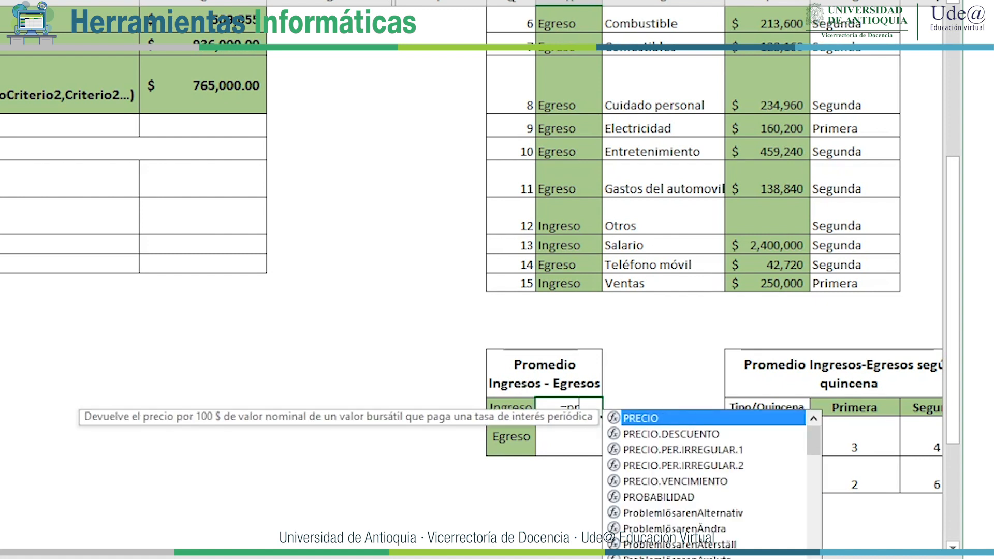
{"action": "type", "text": "med"}
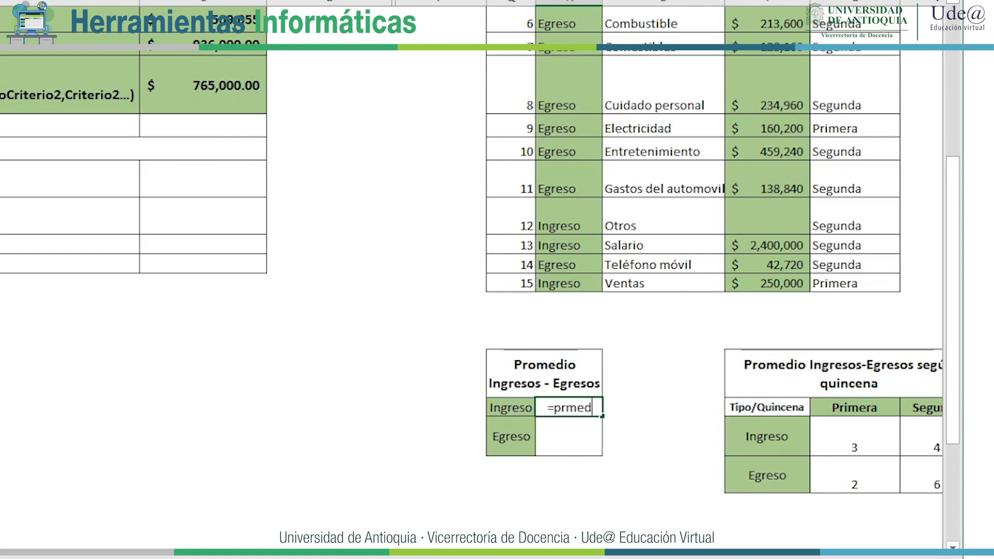
{"action": "key", "text": "BackSpace"}
{"action": "key", "text": "BackSpace"}
{"action": "key", "text": "BackSpace"}
{"action": "key", "text": "BackSpace"}
{"action": "key", "text": "BackSpace"}
{"action": "type", "text": "o"}
{"action": "key", "text": "BackSpace"}
{"action": "type", "text": "romedi"}
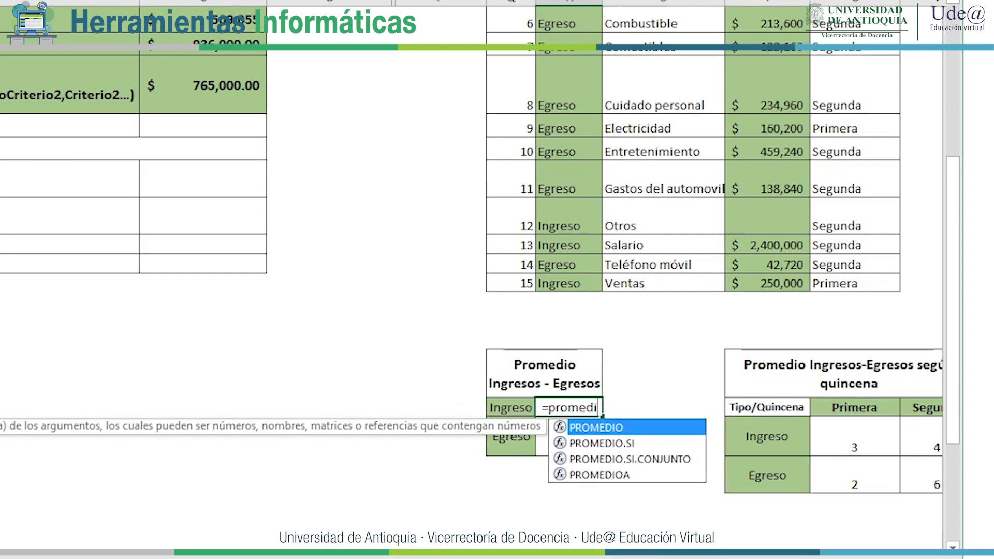
{"action": "key", "text": "Down"}
{"action": "key", "text": "Tab"}
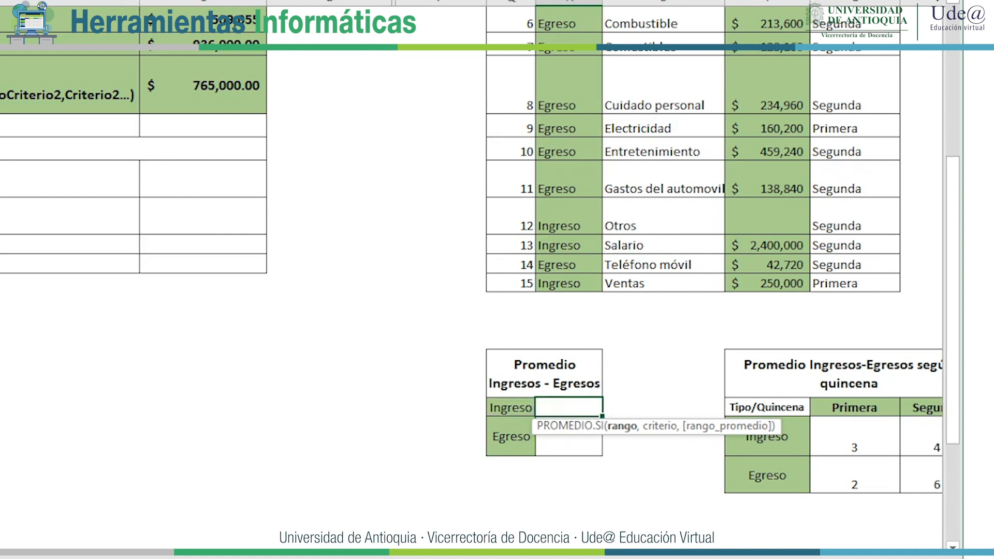
Add R7:R21 as the range and Q25 as the criterion in the R25 formula.
{"action": "scroll", "coordinate": [694, 259], "scroll_direction": "up", "scroll_amount": 3}
{"action": "scroll", "coordinate": [693, 259], "scroll_direction": "up", "scroll_amount": 2}
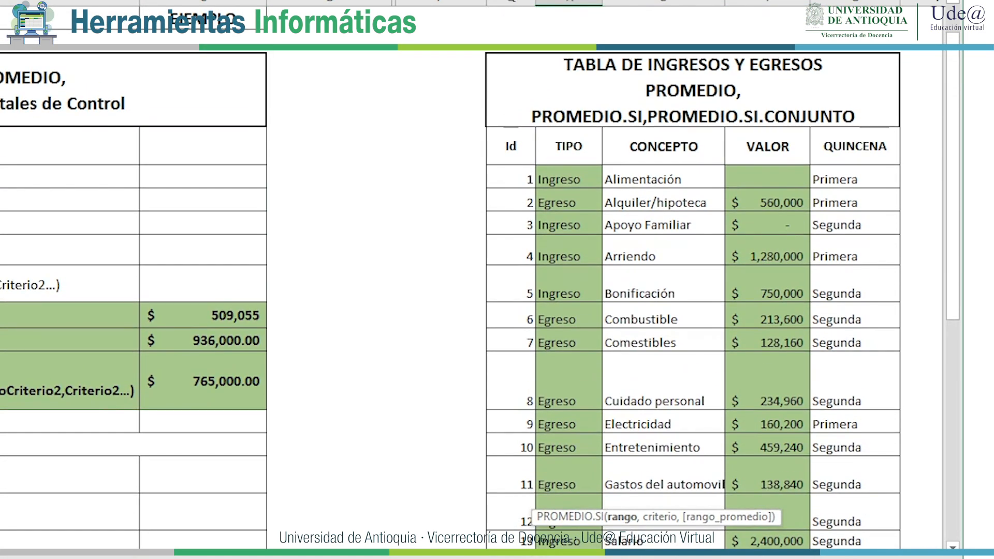
{"action": "left_click_drag", "start_coordinate": [568, 179], "coordinate": [567, 541]}
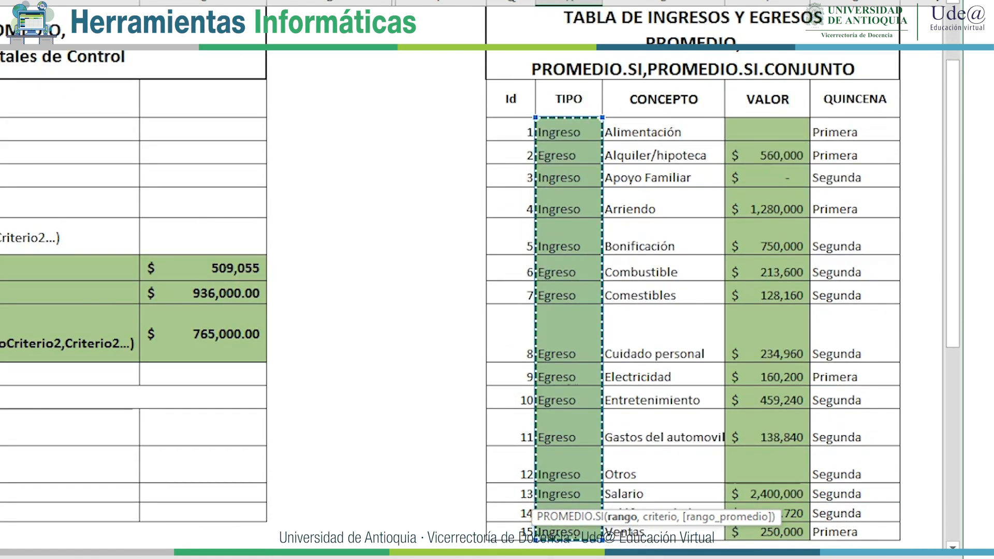
{"action": "type", "text": ","}
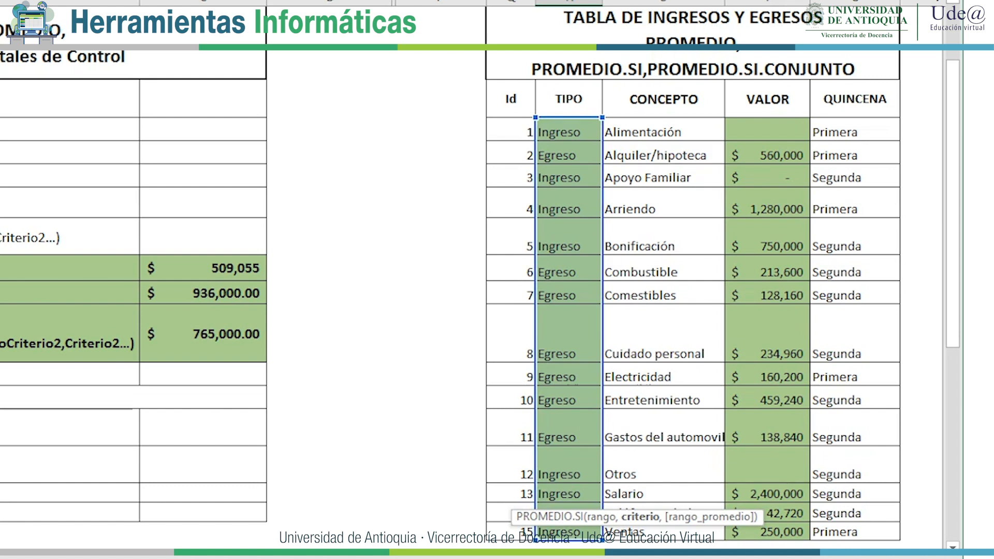
{"action": "scroll", "coordinate": [496, 279], "scroll_direction": "down", "scroll_amount": 2}
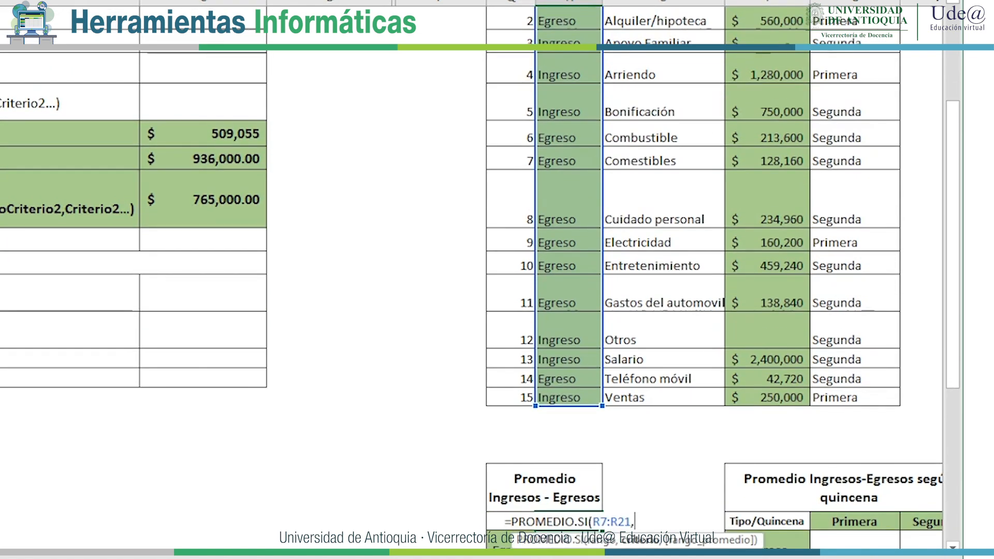
{"action": "left_click", "coordinate": [495, 522]}
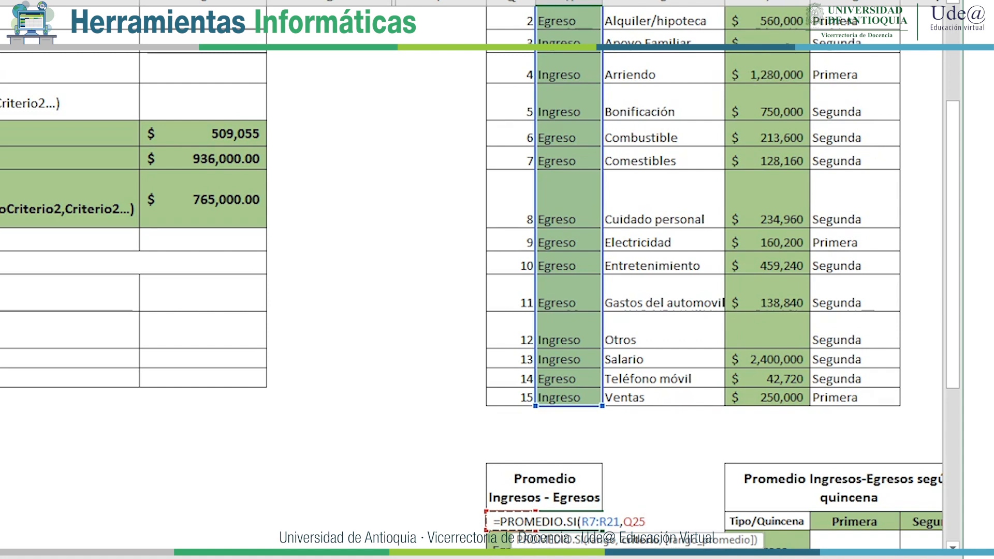
Make the R7:R21 reference in the R25 formula absolute as $R$7:$R$21.
{"action": "scroll", "coordinate": [497, 280], "scroll_direction": "down", "scroll_amount": 1}
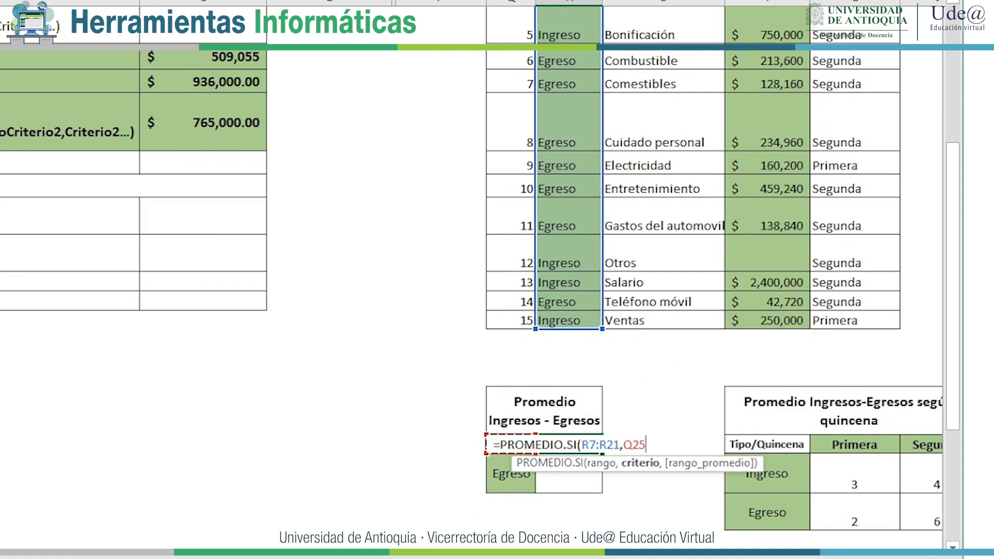
{"action": "left_click_drag", "start_coordinate": [619, 444], "coordinate": [581, 444]}
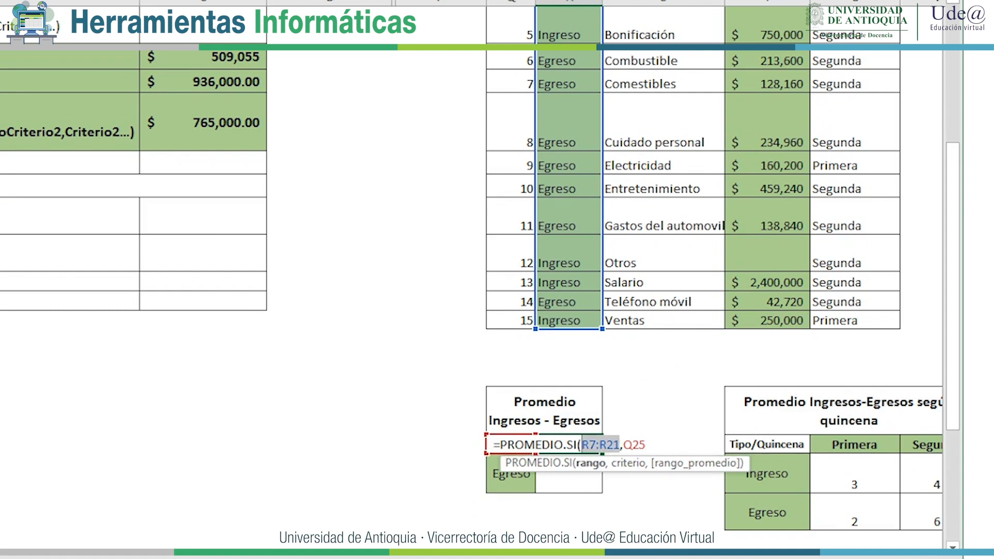
{"action": "key", "text": "F4"}
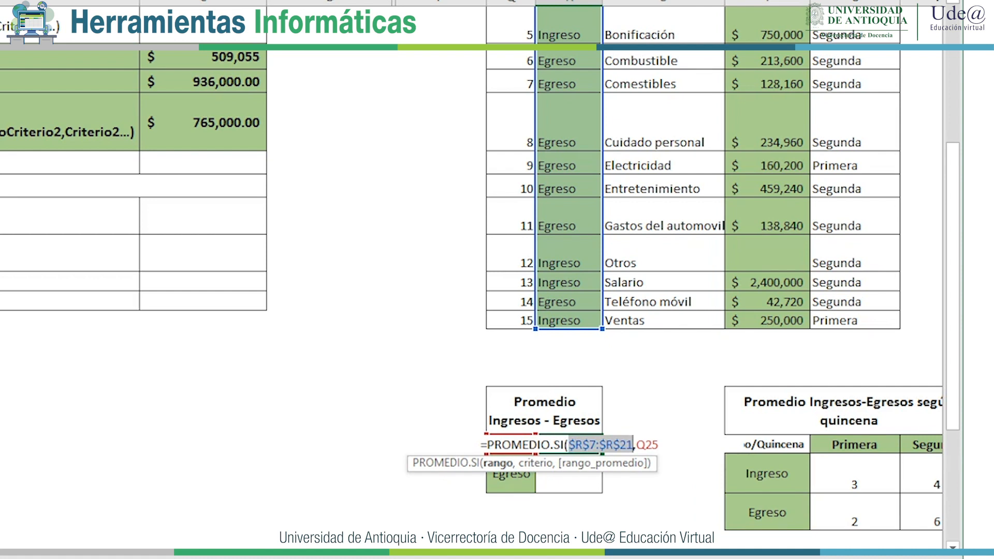
{"action": "left_click", "coordinate": [659, 444]}
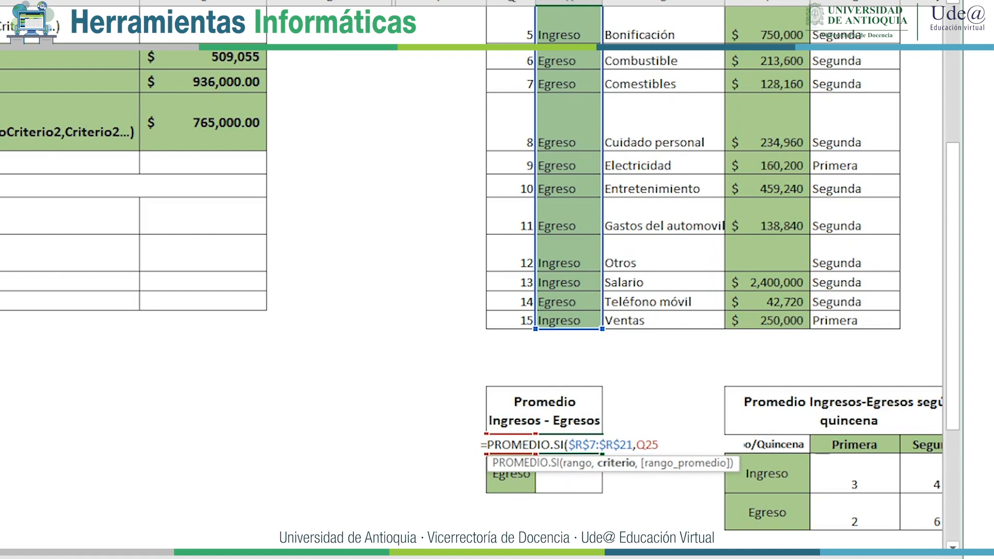
Complete the R25 formula with the VALOR cells T7:T21 as the average range.
{"action": "type", "text": ","}
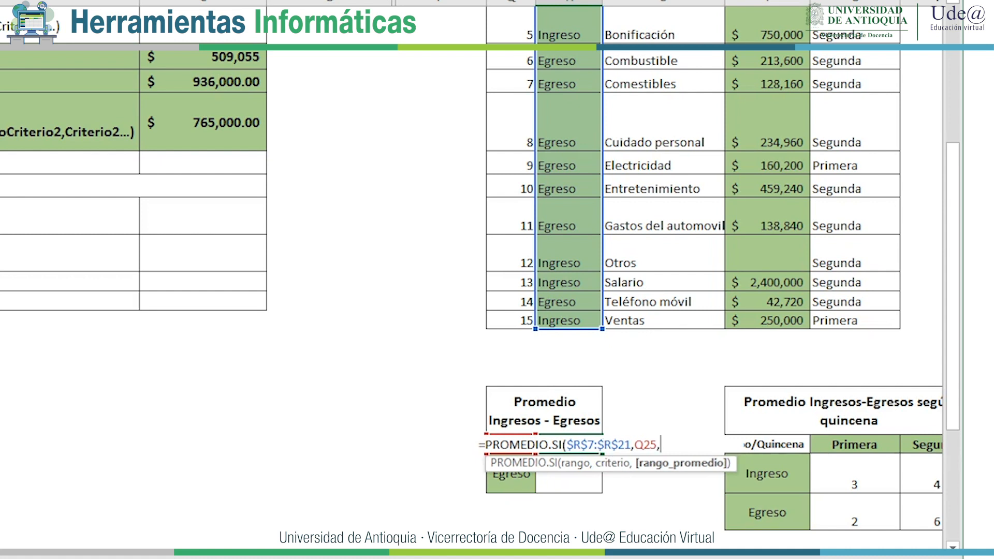
{"action": "scroll", "coordinate": [672, 279], "scroll_direction": "up", "scroll_amount": 4}
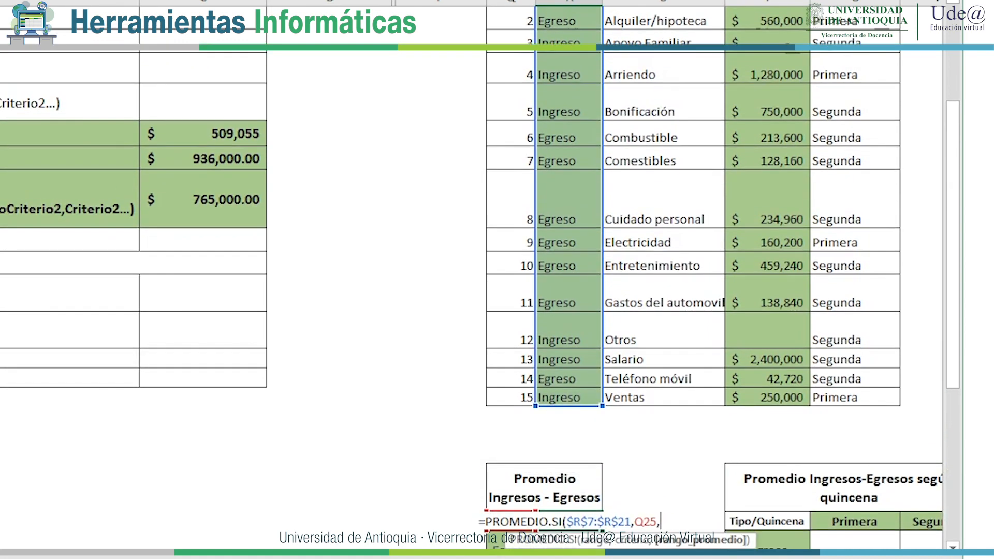
{"action": "left_click_drag", "start_coordinate": [766, 130], "coordinate": [799, 531]}
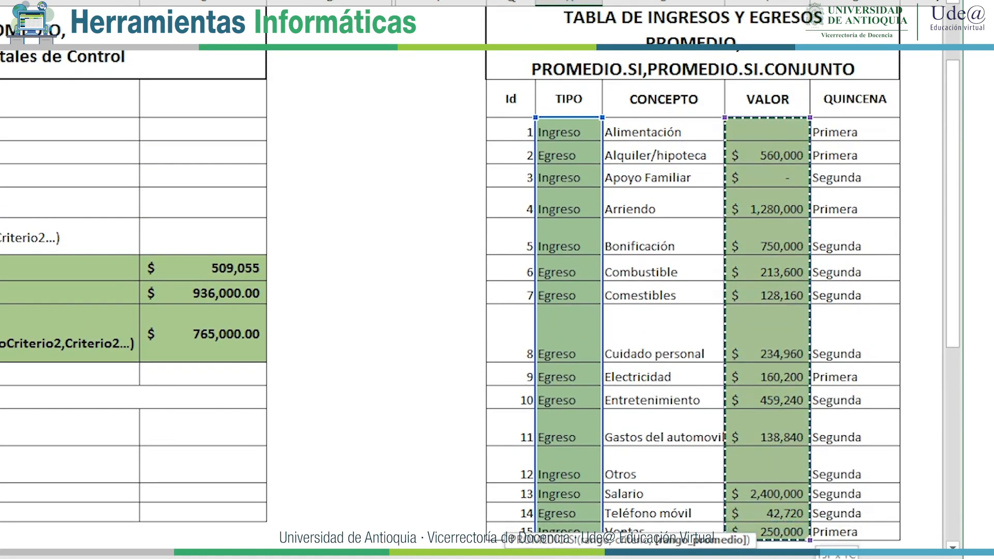
{"action": "scroll", "coordinate": [766, 507], "scroll_direction": "down", "scroll_amount": 3}
{"action": "type", "text": ")"}
{"action": "key", "text": "Return"}
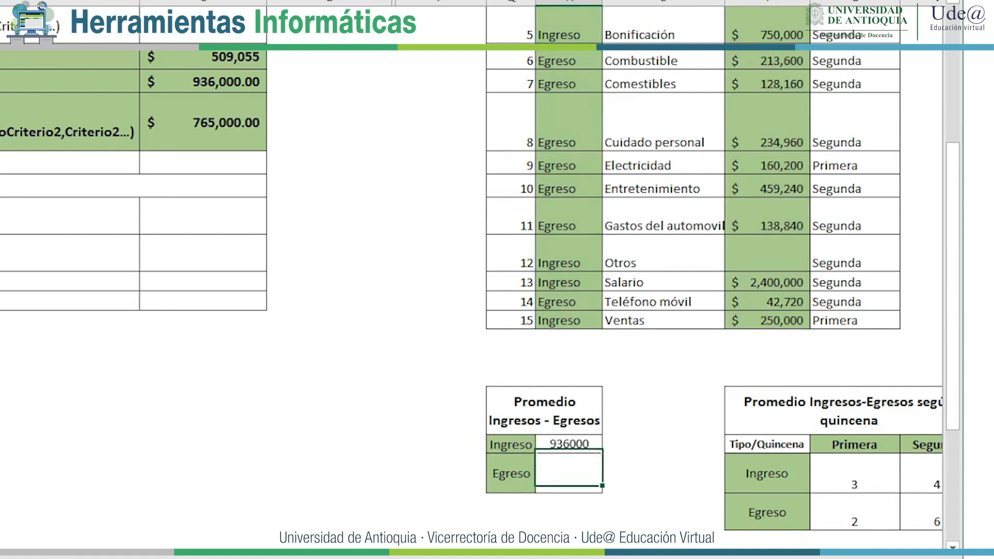
Fill the R25 formula down to R26 and format both averages as currency without decimals.
{"action": "key", "text": "Up"}
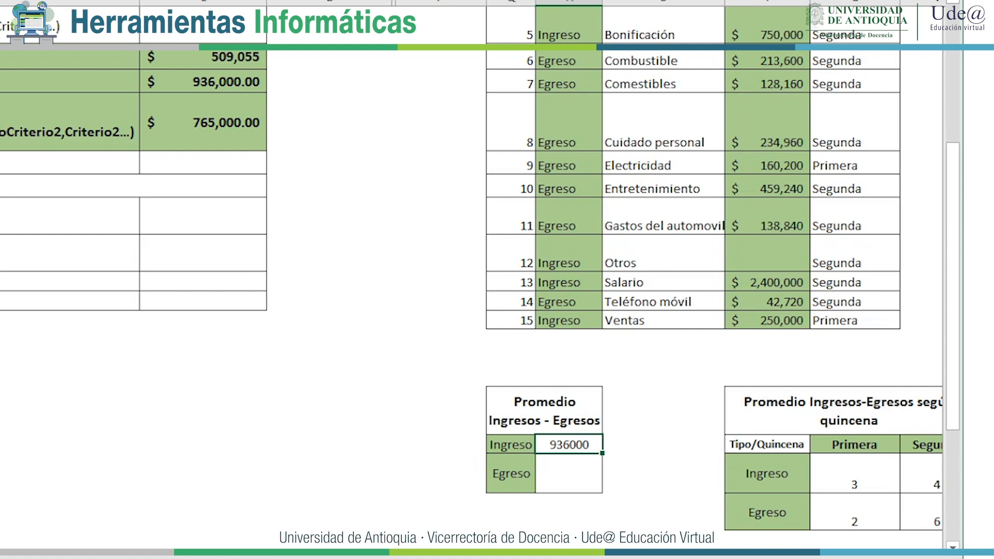
{"action": "left_click_drag", "start_coordinate": [602, 453], "coordinate": [601, 491]}
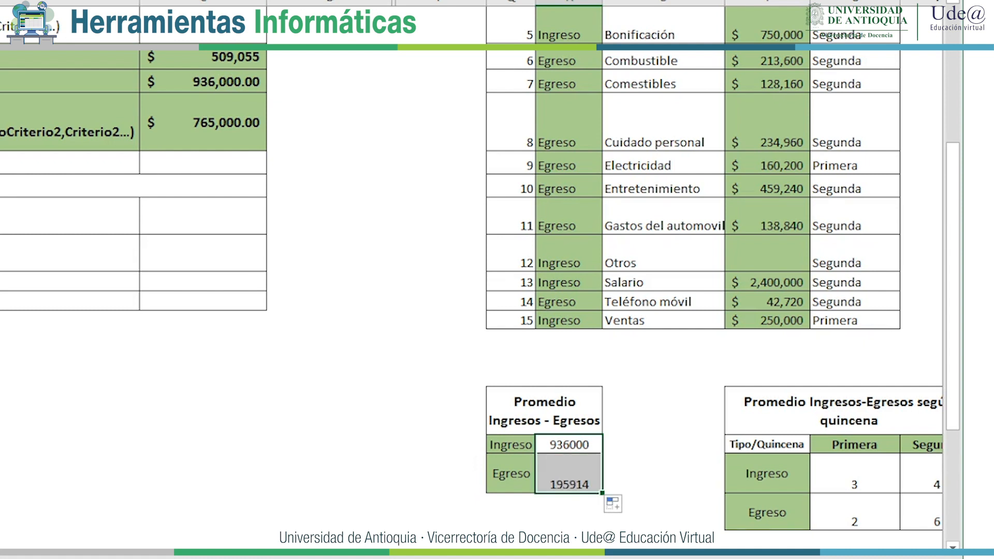
{"action": "key", "text": "ctrl+shift+4"}
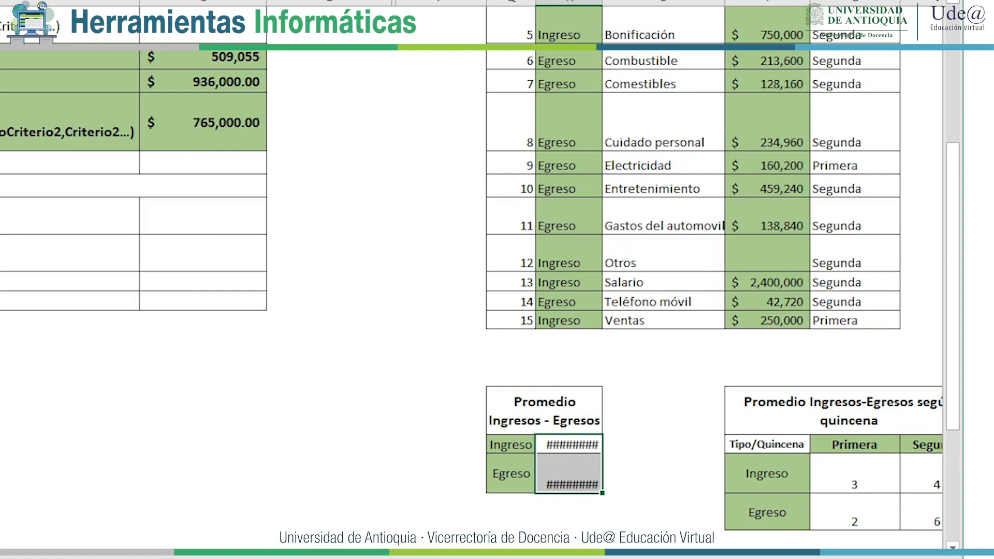
{"action": "key", "text": "alt+h"}
{"action": "key", "text": "9"}
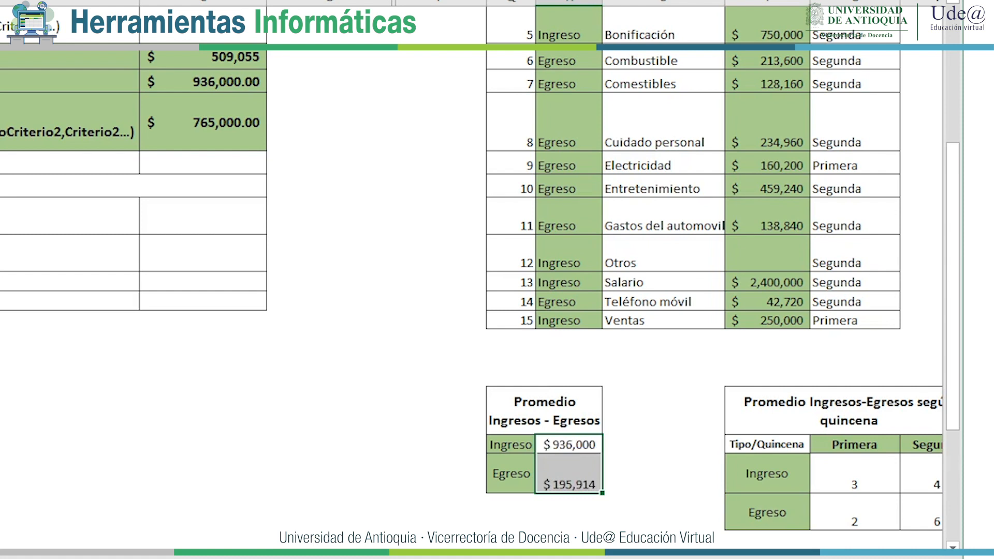
{"action": "left_click", "coordinate": [663, 473]}
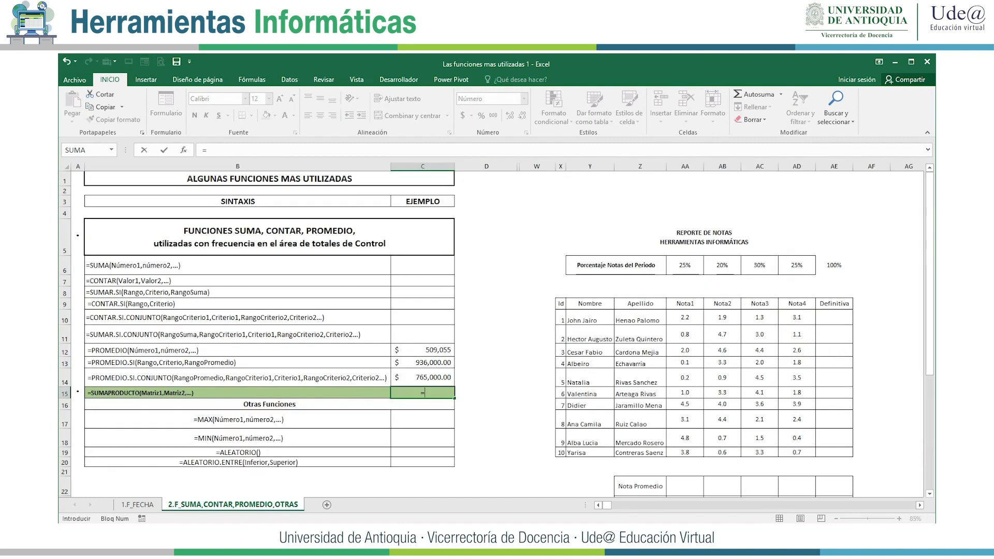
Start a SUMAPRODUCTO formula in C15.
{"action": "type", "text": "=suma"}
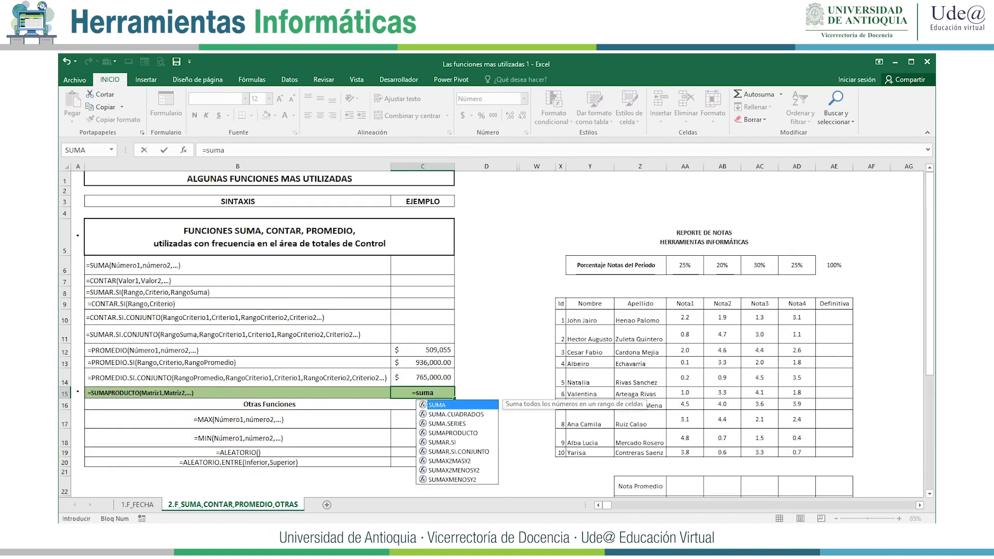
{"action": "type", "text": "pr"}
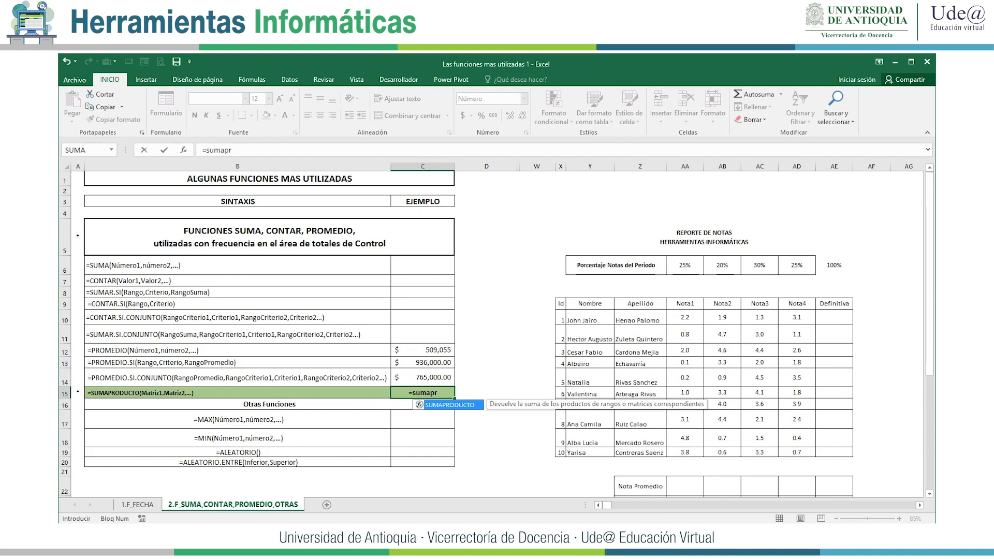
{"action": "key", "text": "Tab"}
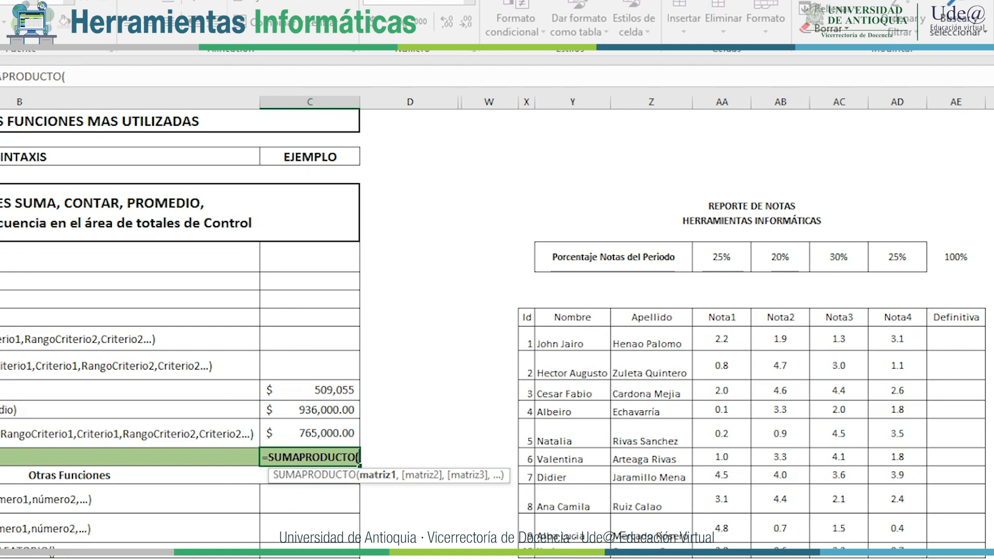
Complete the SUMAPRODUCTO formula in C15 with the percentages AA6:AD6 and the first student's grades AA10:AD10.
{"action": "left_click", "coordinate": [721, 256]}
{"action": "left_click_drag", "start_coordinate": [722, 256], "coordinate": [897, 256]}
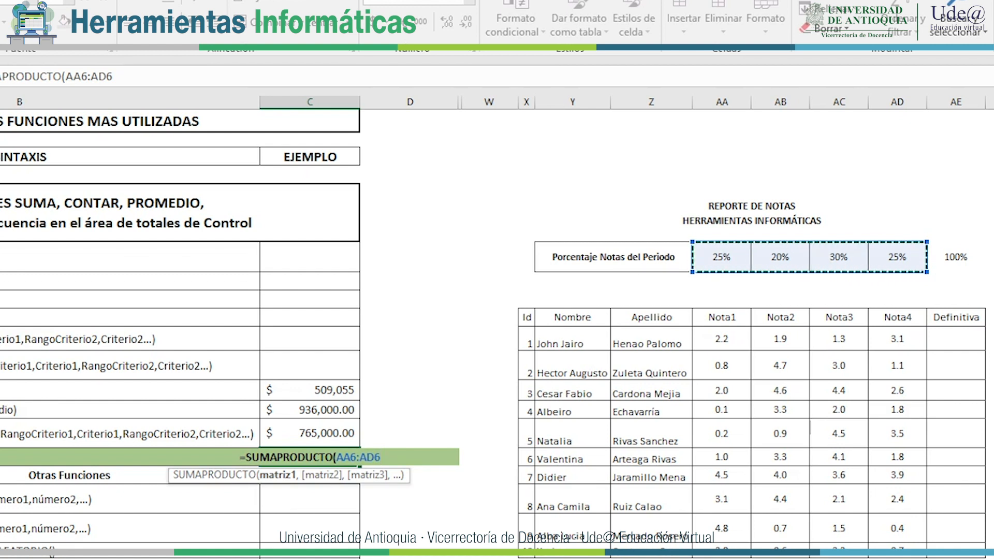
{"action": "type", "text": ","}
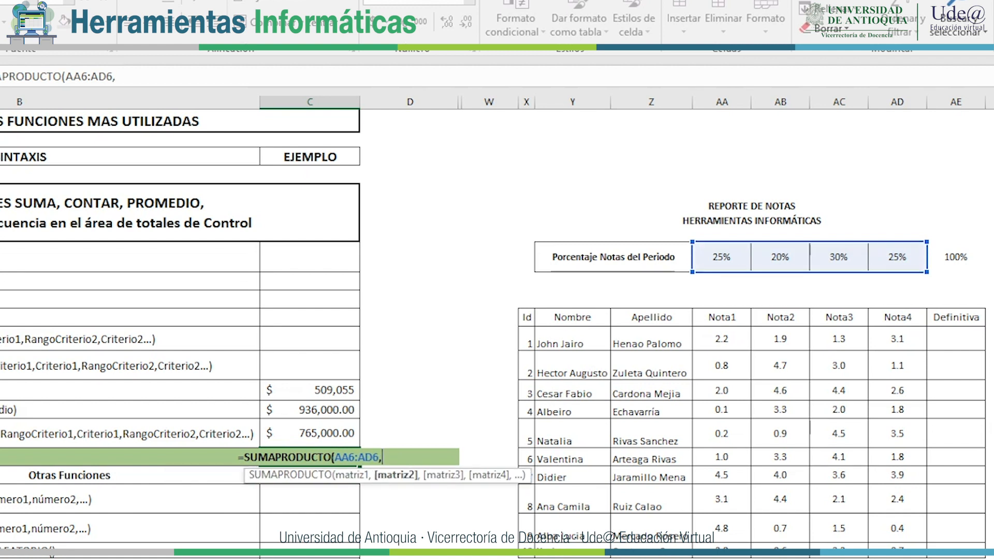
{"action": "left_click_drag", "start_coordinate": [721, 339], "coordinate": [910, 340]}
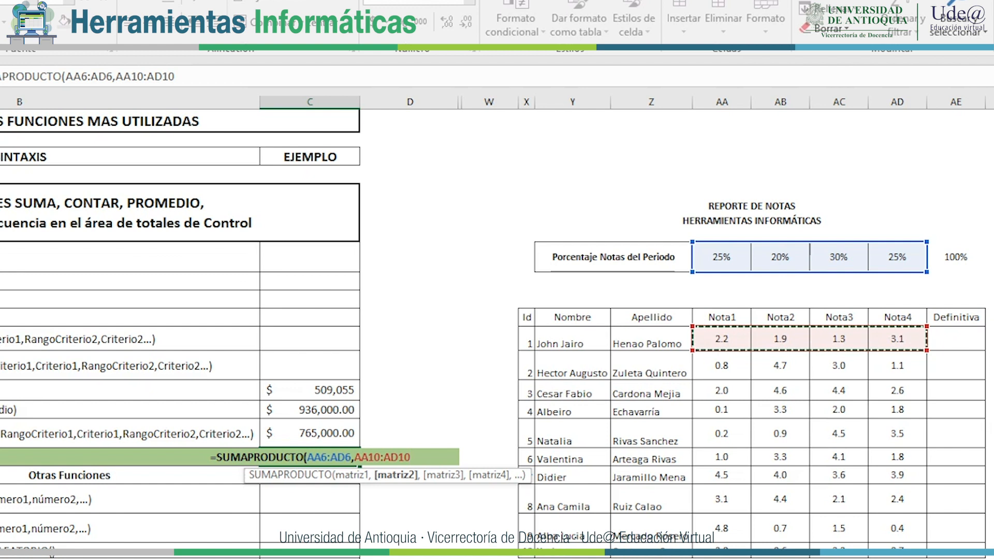
{"action": "type", "text": ")"}
{"action": "key", "text": "Return"}
{"action": "key", "text": "Up"}
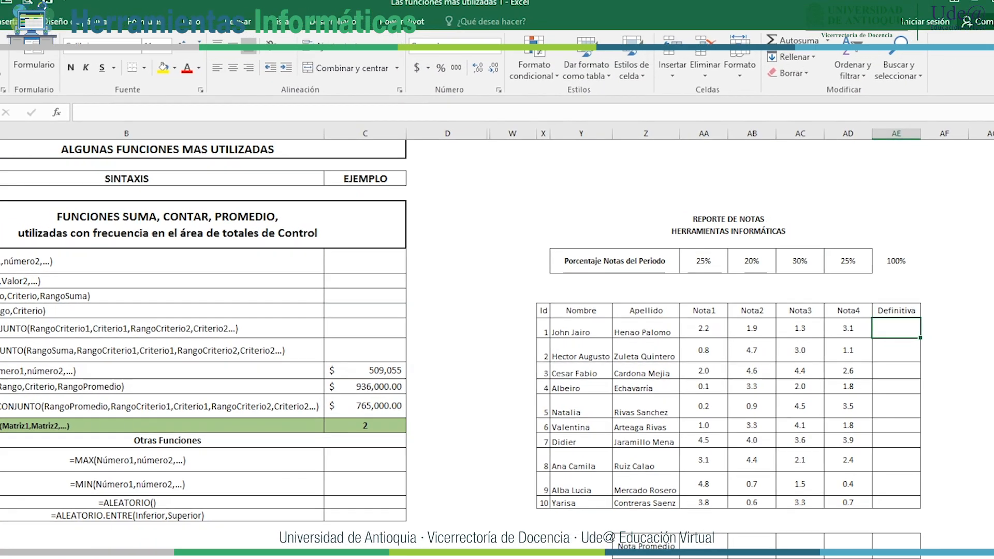
{"action": "type", "text": "="}
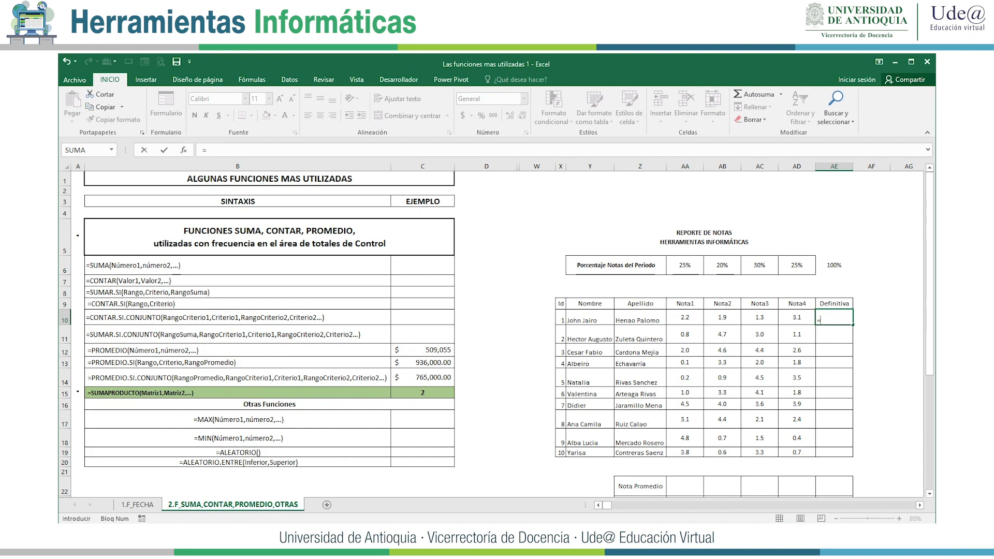
{"action": "key", "text": "Caps_Lock"}
{"action": "type", "text": "SU"}
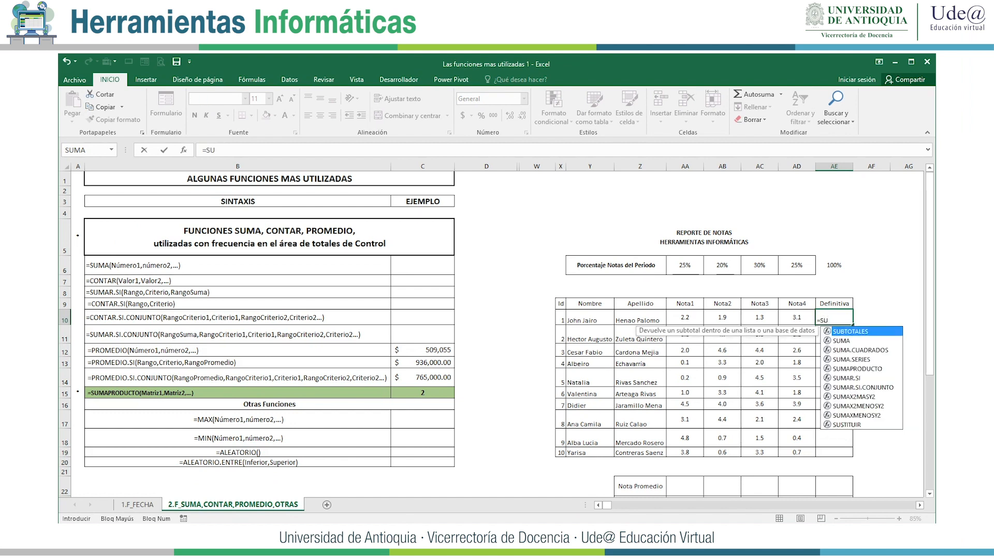
{"action": "key", "text": "Escape"}
{"action": "key", "text": "Escape"}
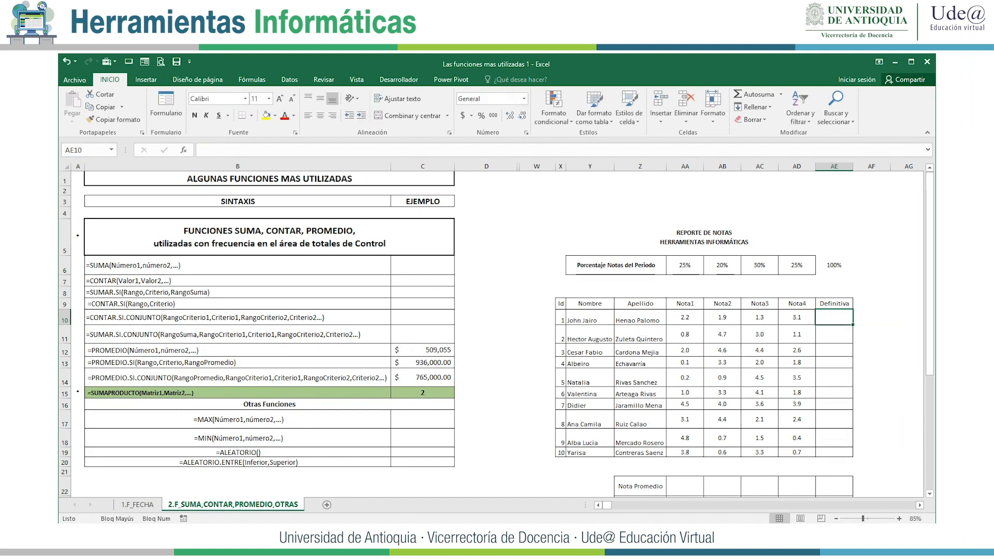
Insert the SUMAPRODUCTO function in AE10, choosing it from the function category Todo.
{"action": "key", "text": "shift+F3"}
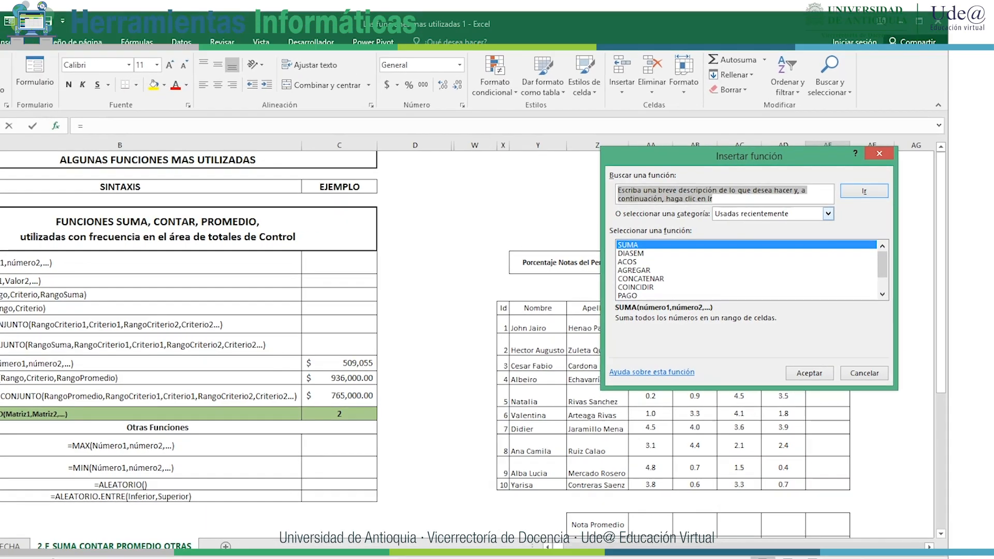
{"action": "left_click", "coordinate": [834, 224]}
{"action": "left_click", "coordinate": [710, 208]}
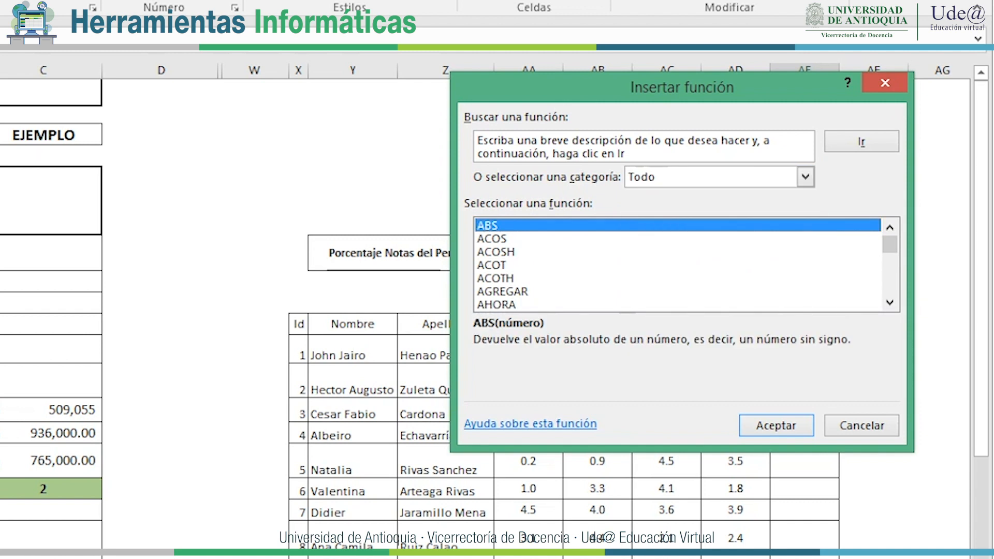
{"action": "key", "text": "s"}
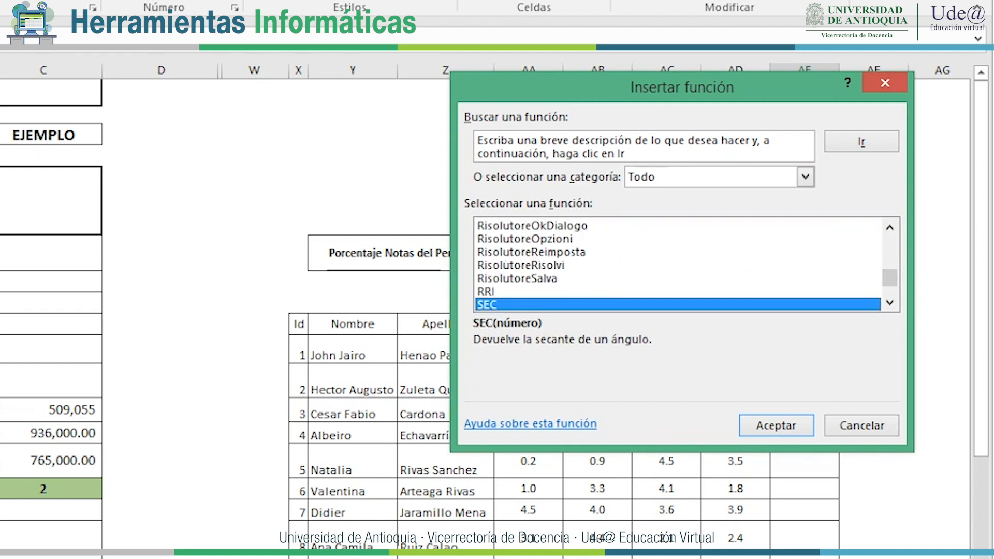
{"action": "key", "text": "u"}
{"action": "key", "text": "s"}
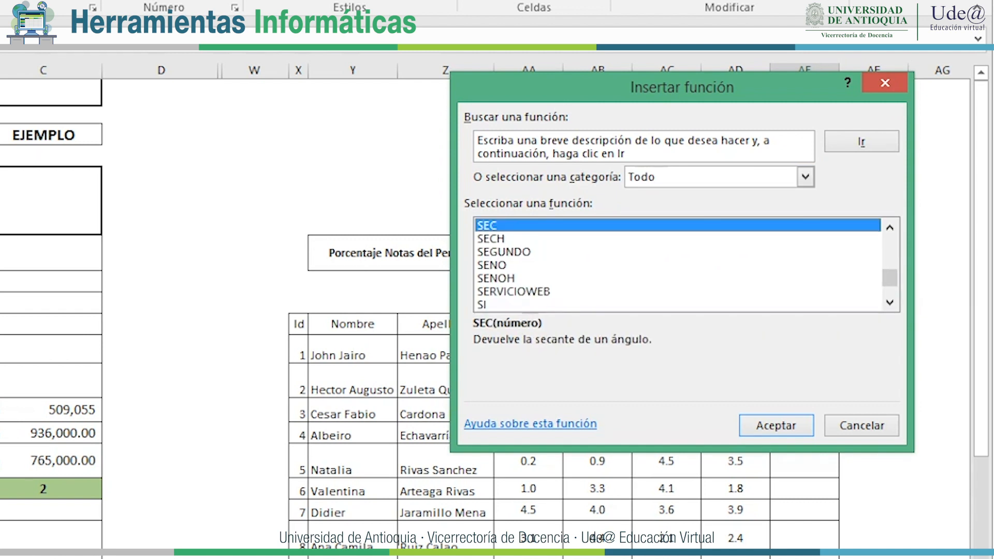
{"action": "scroll", "coordinate": [678, 264], "scroll_direction": "down", "scroll_amount": 1}
{"action": "scroll", "coordinate": [678, 264], "scroll_direction": "down", "scroll_amount": 6}
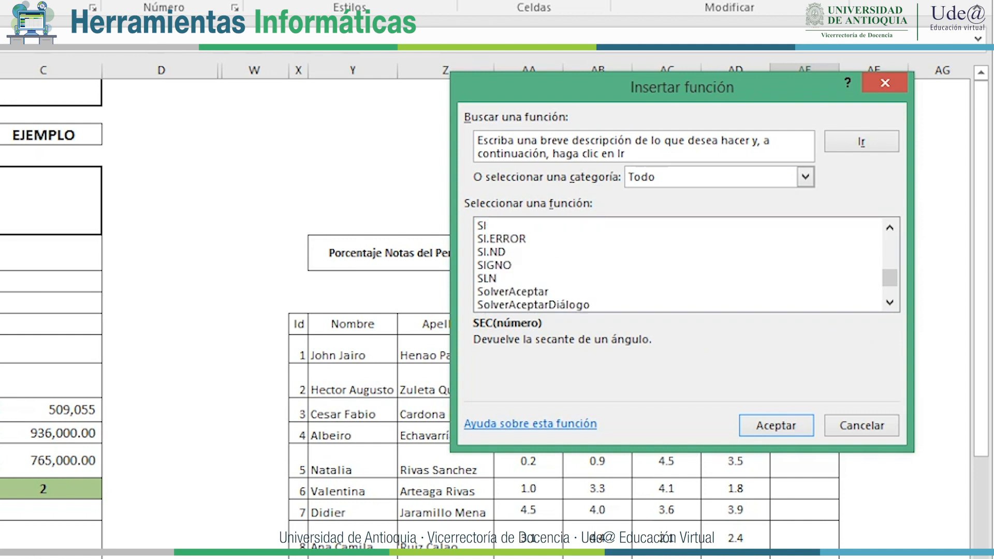
{"action": "scroll", "coordinate": [678, 264], "scroll_direction": "down", "scroll_amount": 8}
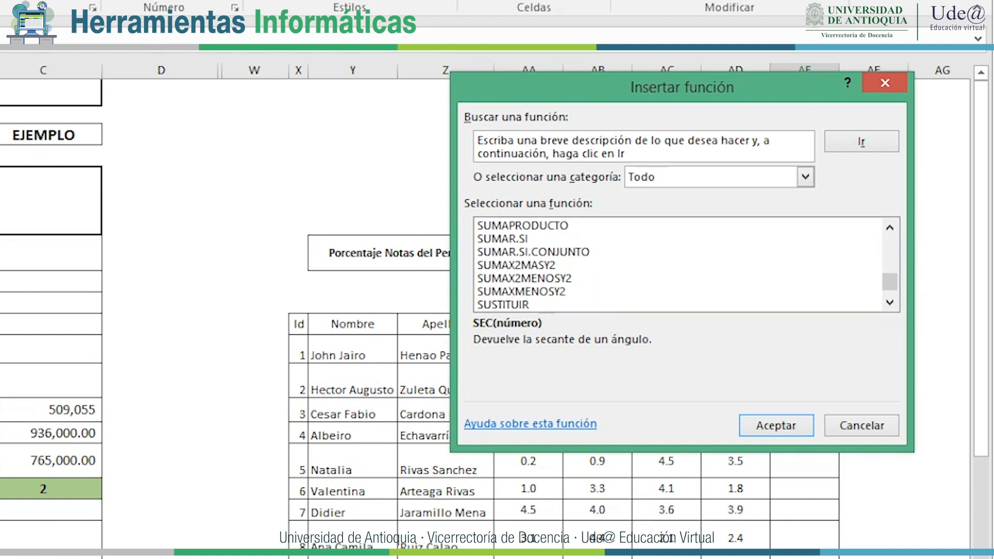
{"action": "double_click", "coordinate": [523, 226]}
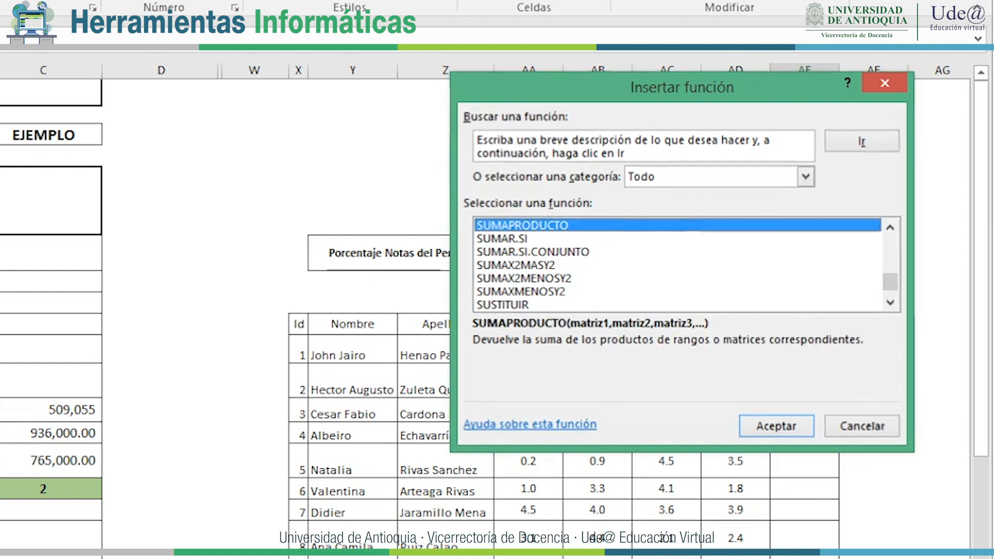
Set the function's Matriz1 argument to the period percentages as the absolute range $AA$6:$AD$6.
{"action": "left_click_drag", "start_coordinate": [647, 108], "coordinate": [318, 0]}
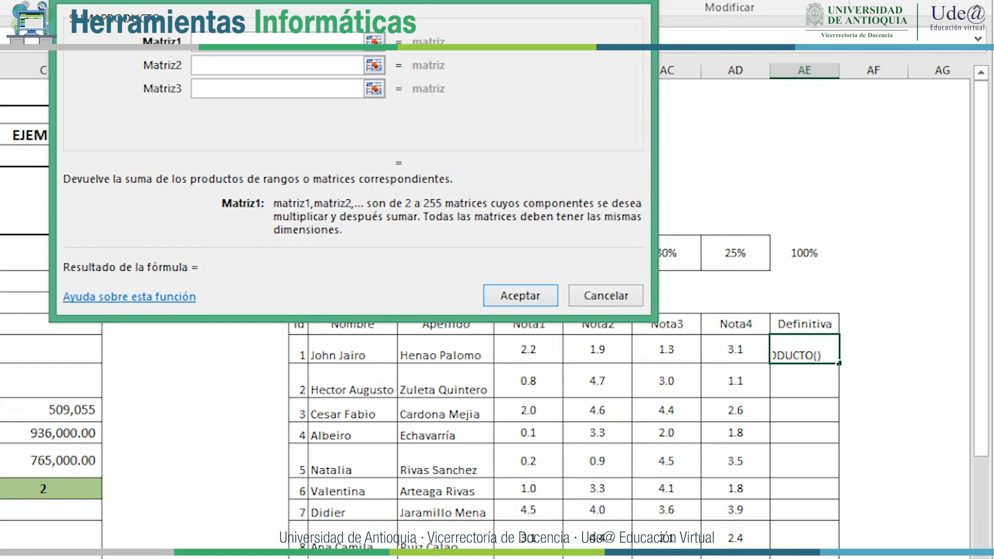
{"action": "left_click_drag", "start_coordinate": [318, 2], "coordinate": [27, 3]}
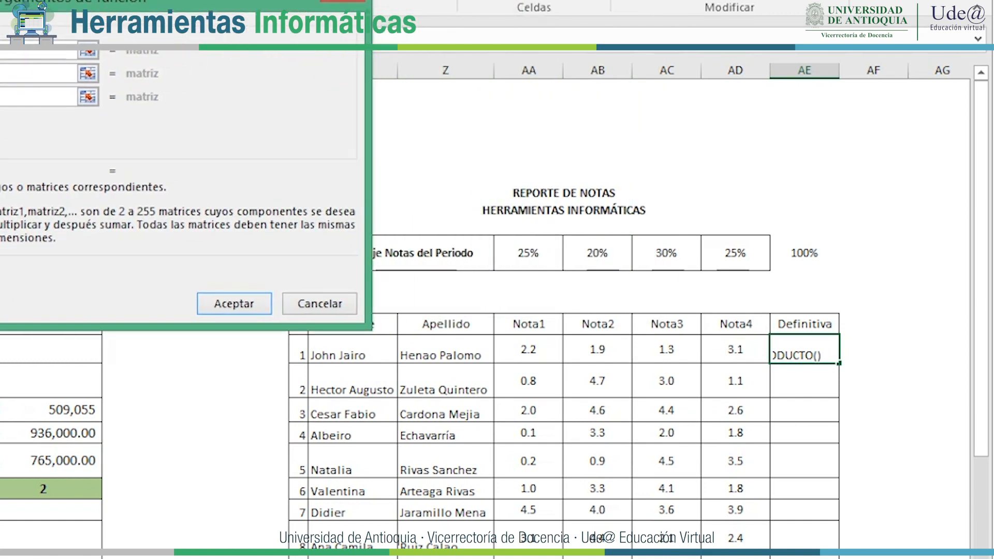
{"action": "left_click", "coordinate": [528, 252]}
{"action": "left_click_drag", "start_coordinate": [528, 252], "coordinate": [760, 266]}
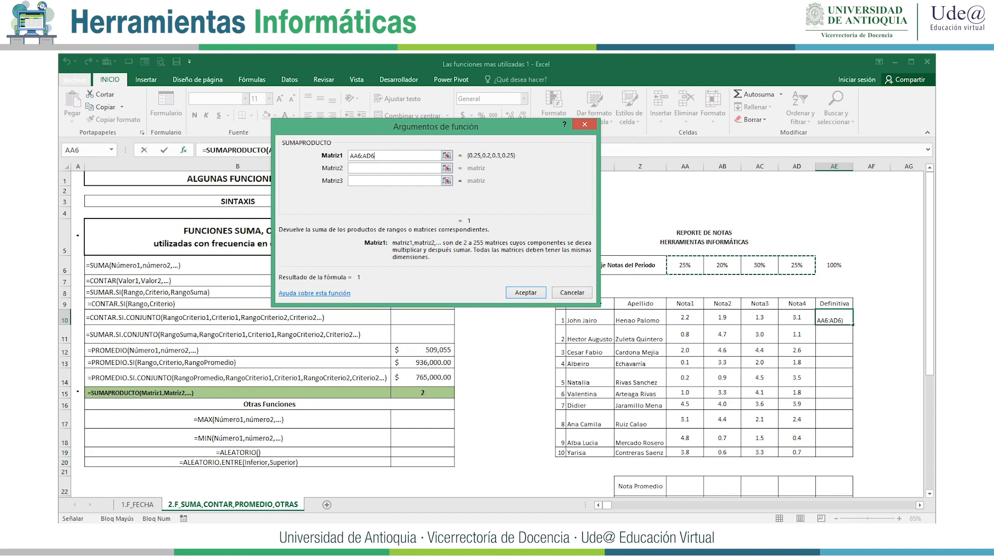
{"action": "key", "text": "F4"}
Set Matriz2 to the first student's grades AA10:AD10 and enter the function in AE10.
{"action": "left_click", "coordinate": [383, 168]}
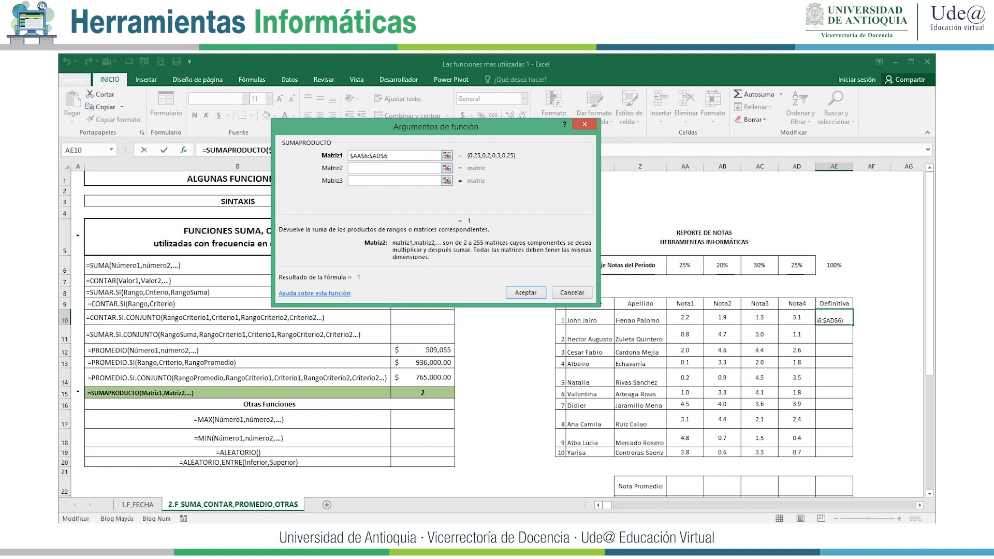
{"action": "left_click_drag", "start_coordinate": [685, 317], "coordinate": [797, 317]}
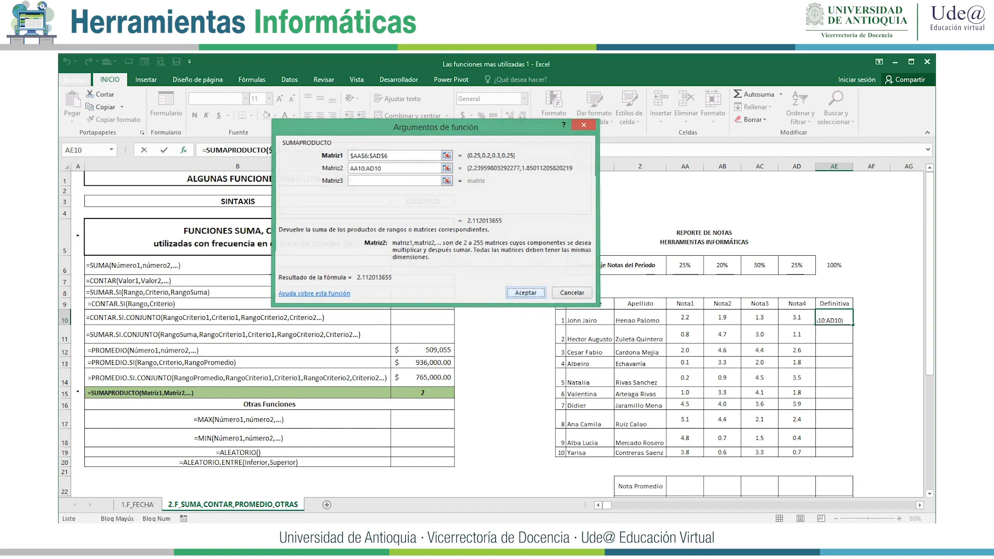
{"action": "key", "text": "Return"}
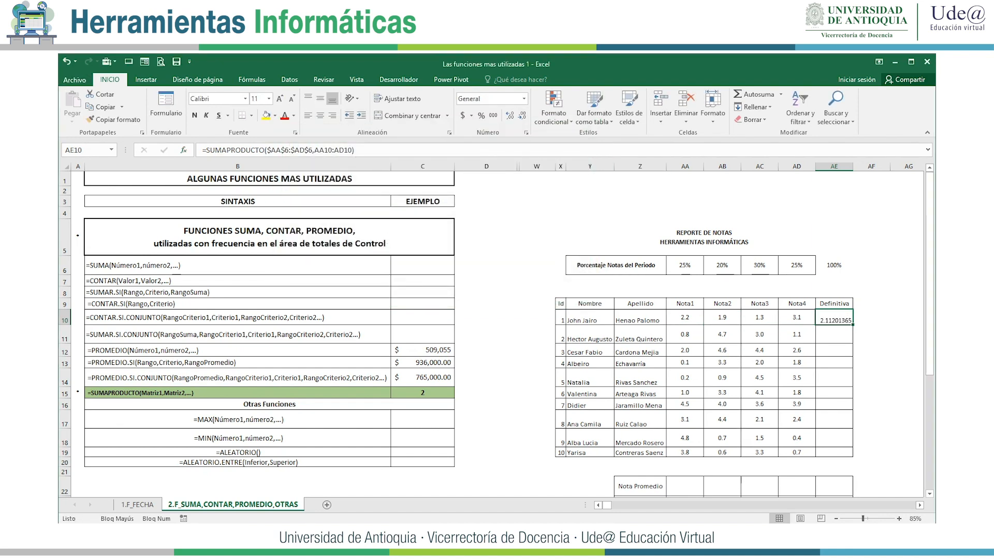
Format the final grade in AE10 with one decimal and fill its formula down to AE19.
{"action": "left_click", "coordinate": [521, 115]}
{"action": "left_click", "coordinate": [522, 115]}
{"action": "left_click", "coordinate": [521, 115]}
{"action": "left_click", "coordinate": [522, 115]}
{"action": "left_click", "coordinate": [522, 115]}
{"action": "left_click", "coordinate": [521, 115]}
{"action": "left_click", "coordinate": [522, 115]}
{"action": "double_click", "coordinate": [853, 325]}
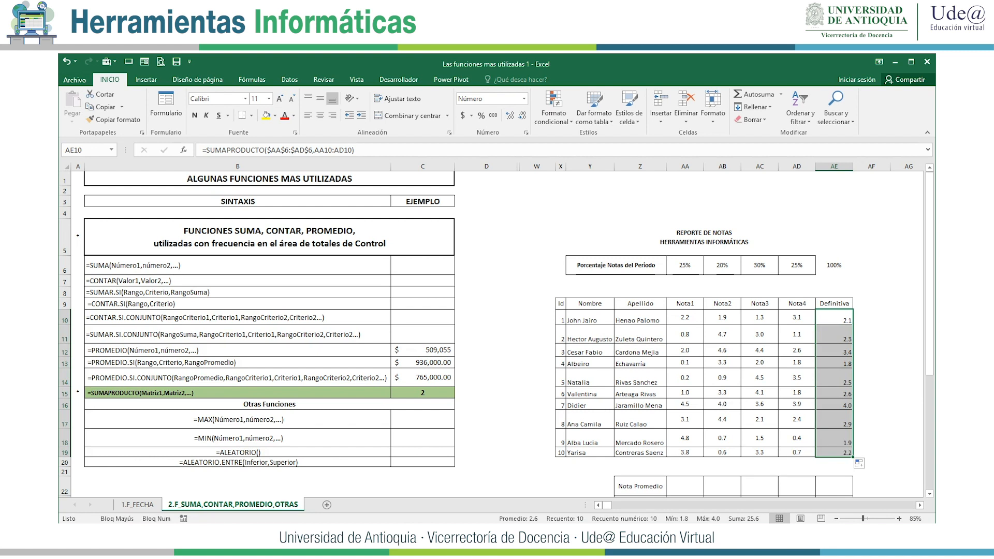
Centre the Definitiva grades in AE10:AE19 horizontally and select the period percentages AA6:AD6.
{"action": "left_click", "coordinate": [320, 115]}
{"action": "left_click", "coordinate": [833, 378]}
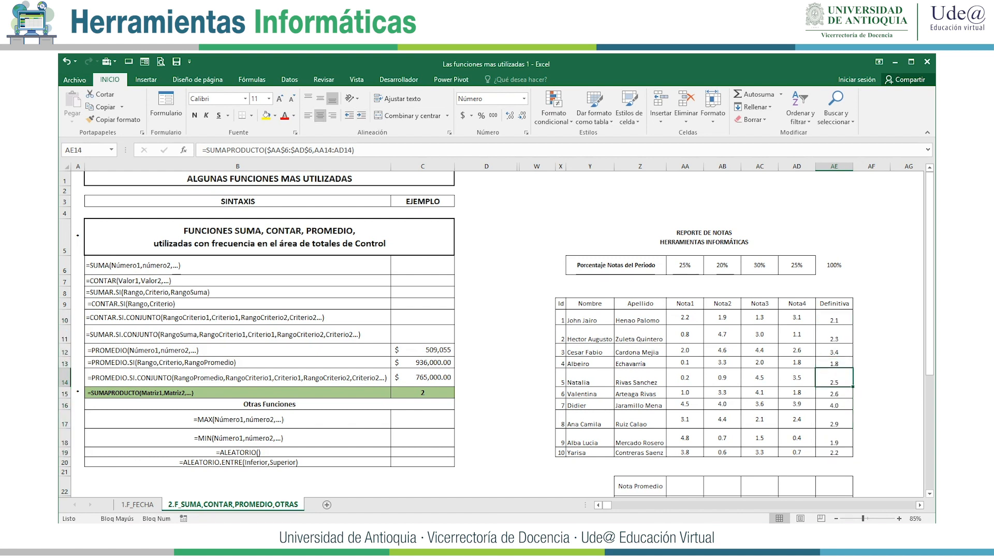
{"action": "left_click", "coordinate": [834, 317]}
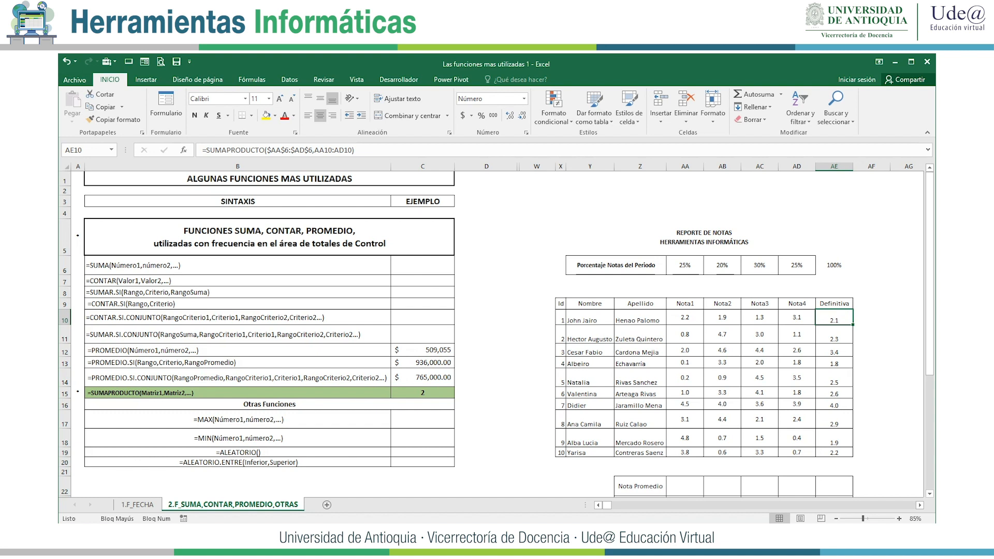
{"action": "left_click_drag", "start_coordinate": [684, 265], "coordinate": [797, 265]}
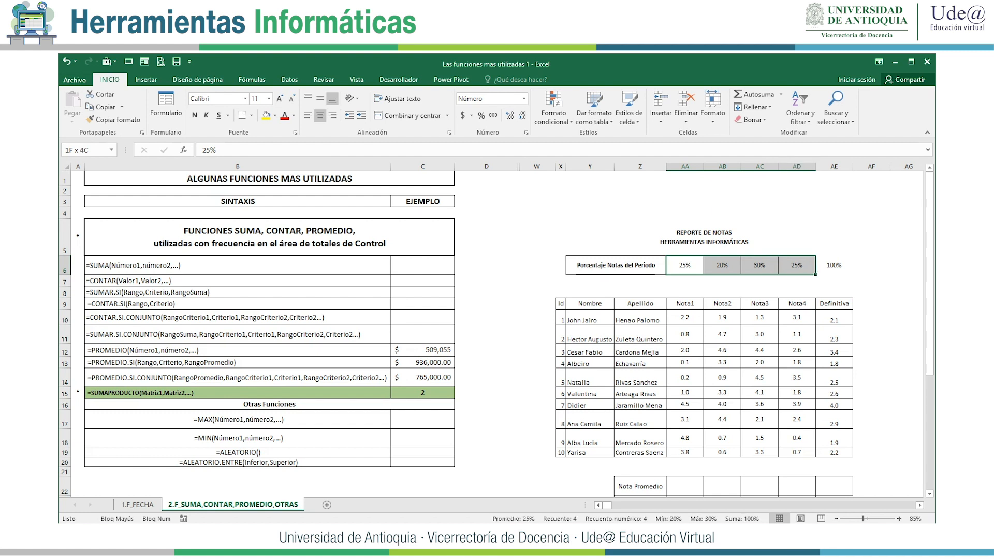